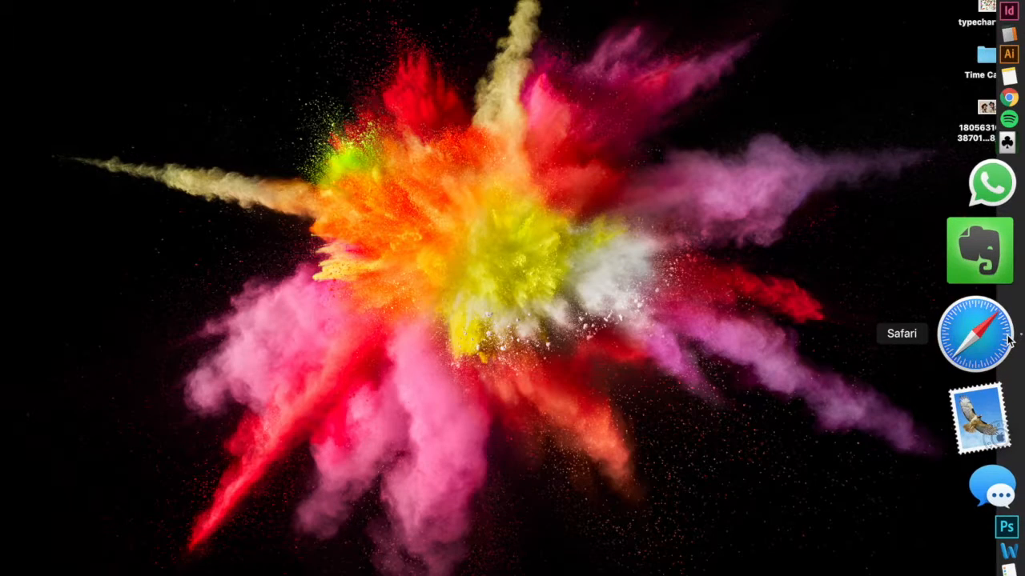
- Go to zotero.org in Safari and view the download page for Zotero 5.0 and the browser connector, then quit Safari
click(584, 4)
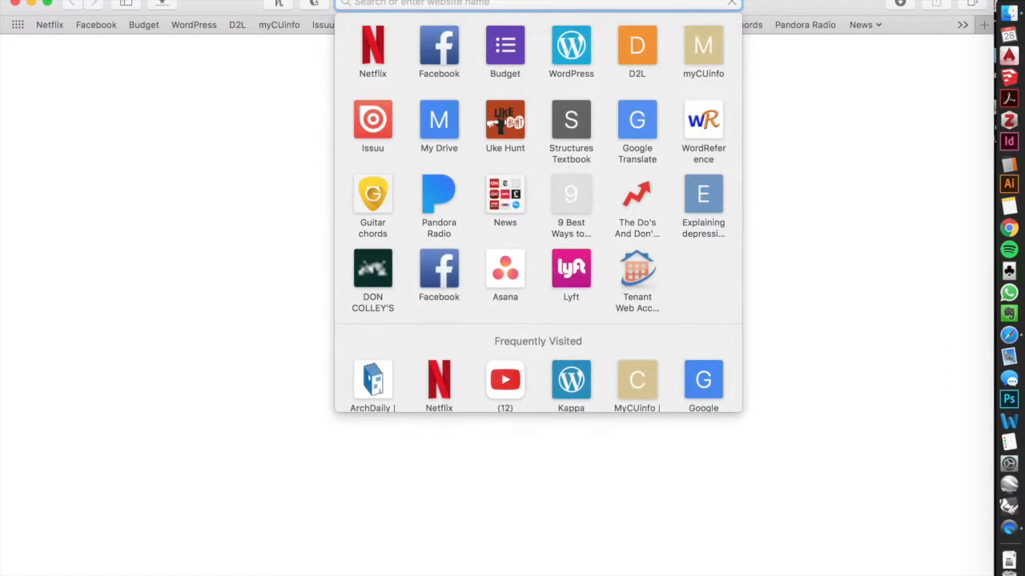
text(zotero.o)
key(Return)
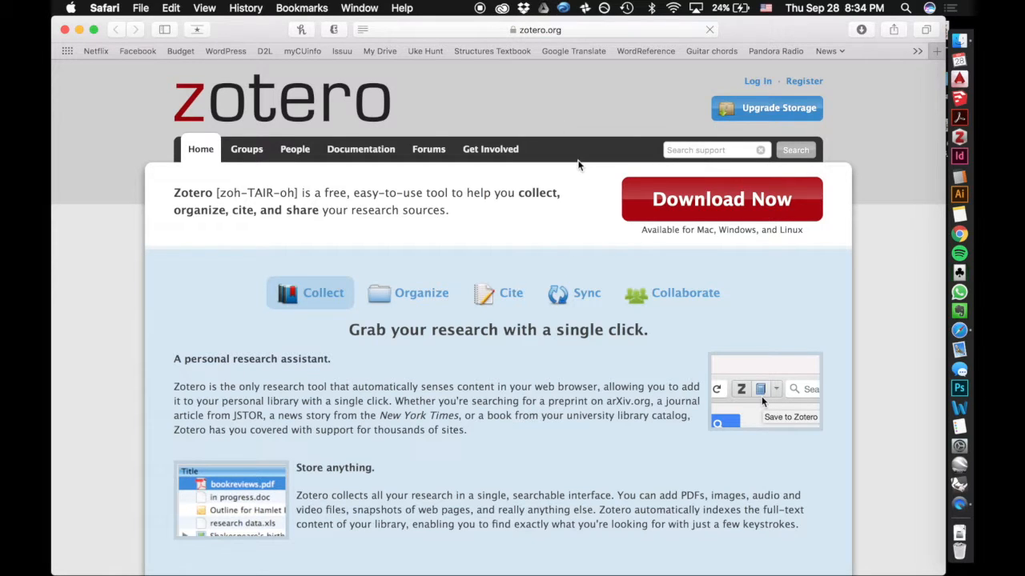
click(645, 220)
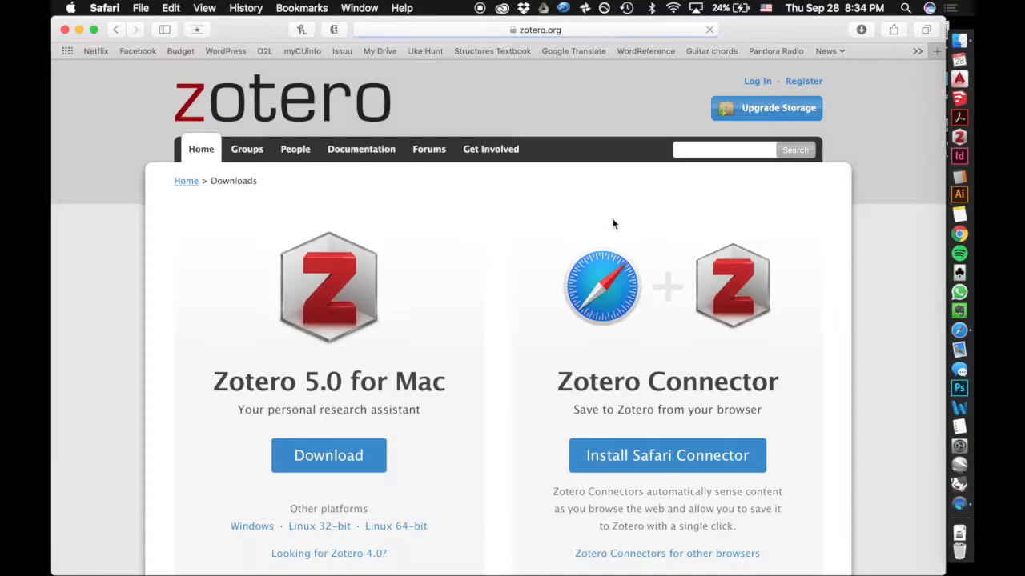
scroll(391, 430, down, 2)
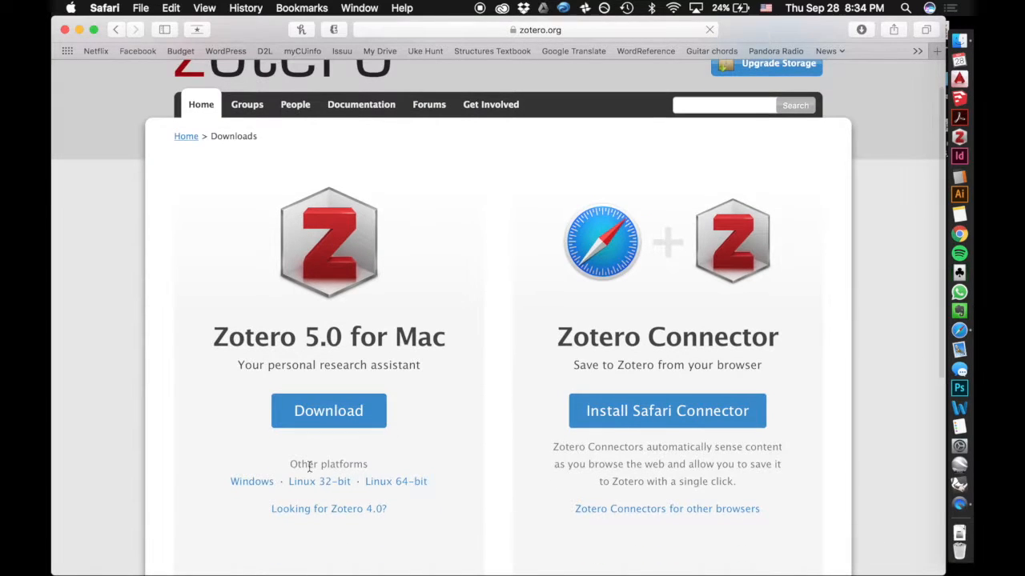
click(359, 432)
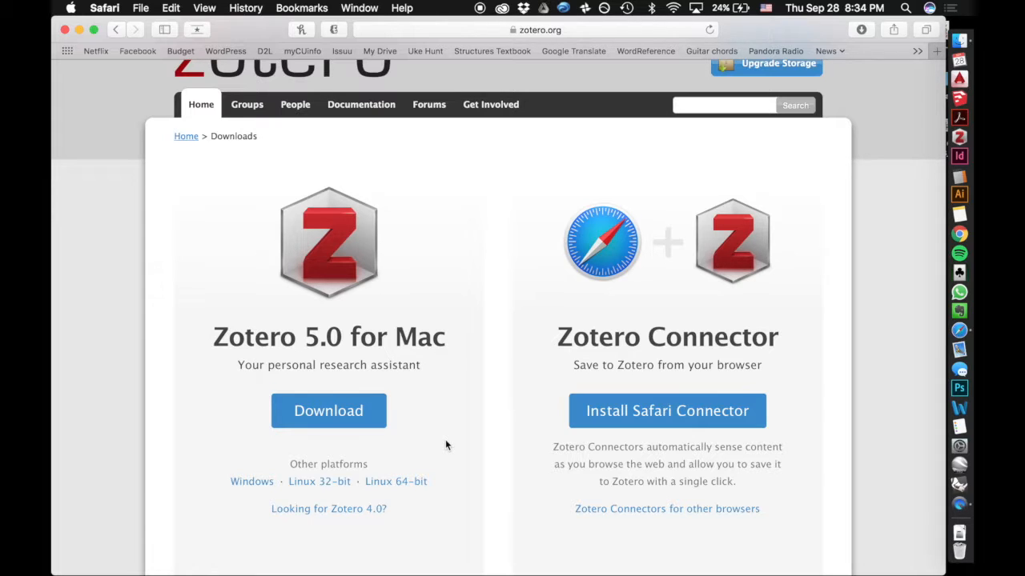
key(cmd+q)
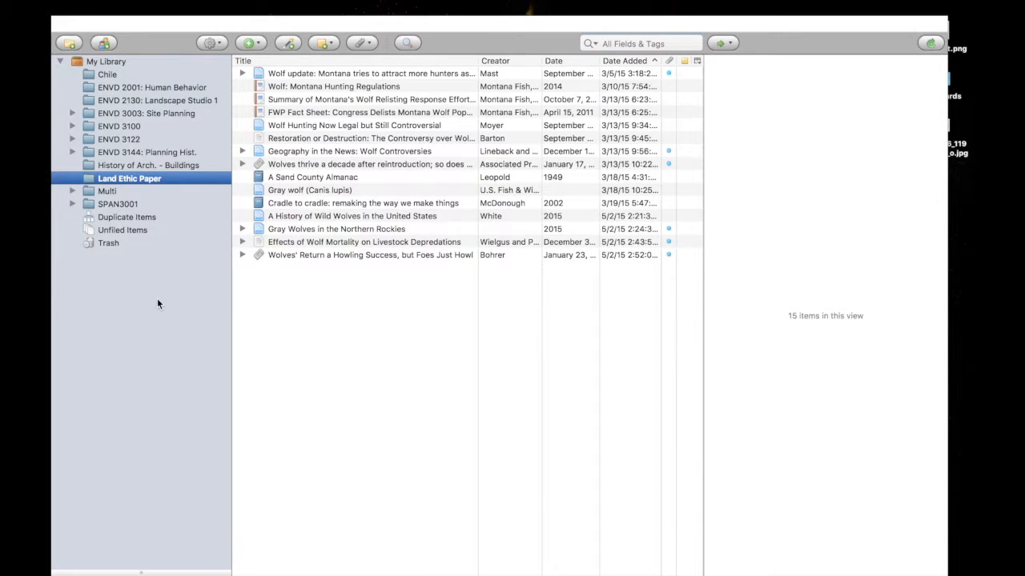
- Create a new collection named ENVD 3114 - History of Architecture in My Library
click(71, 47)
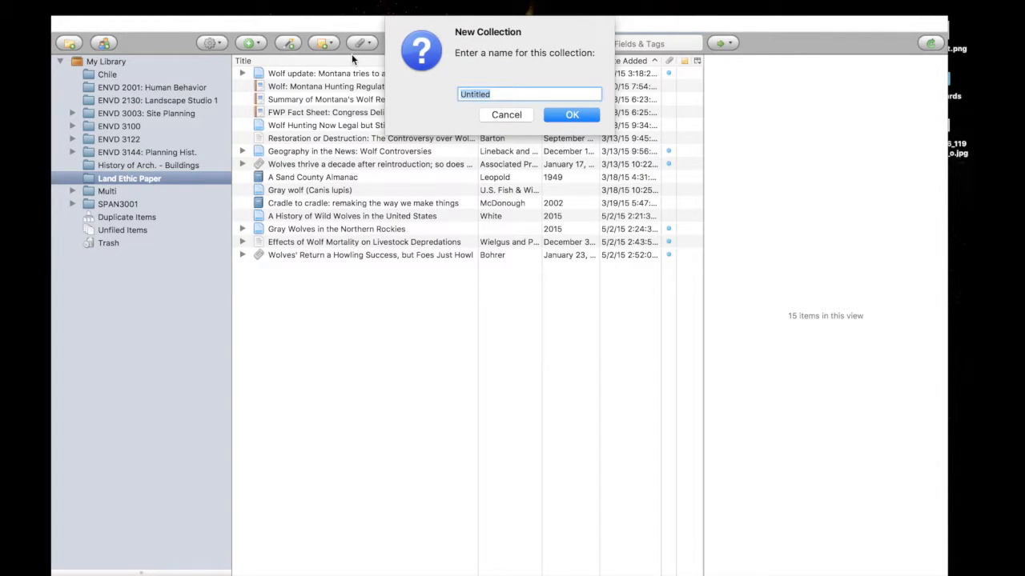
text(ENVD 3114 - History of Architecture)
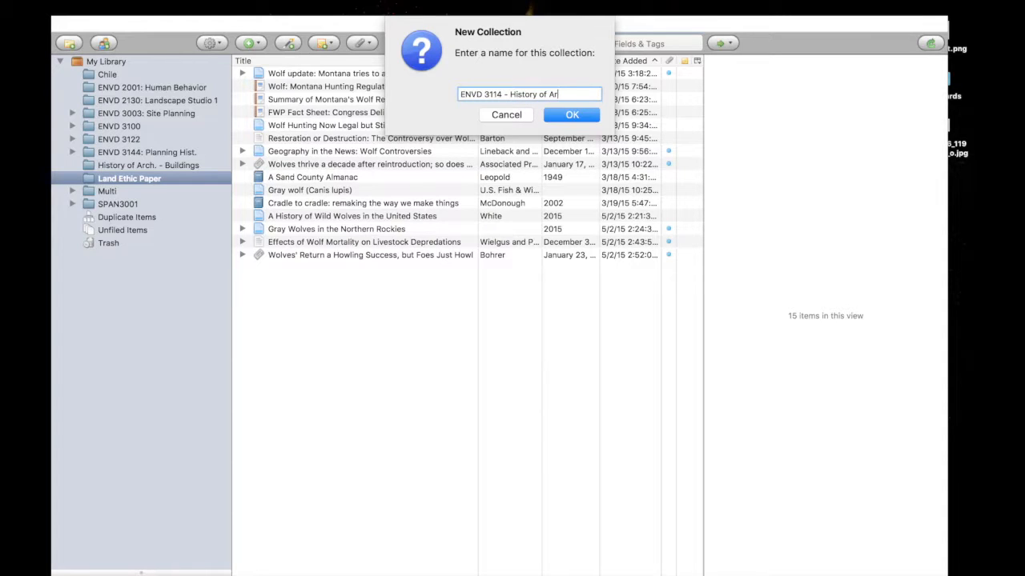
key(Return)
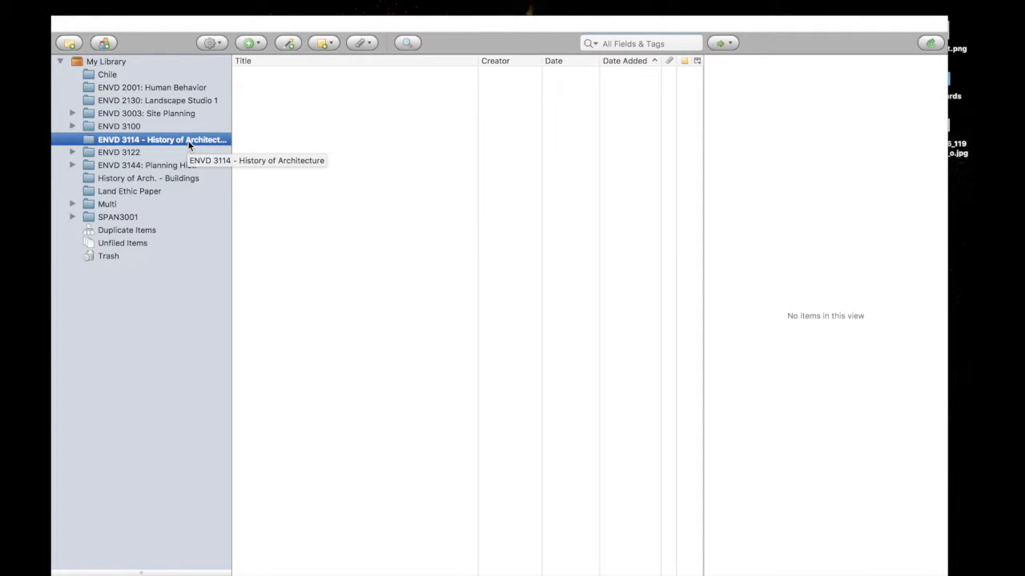
- Expand the ENVD 3100 collection and add a subcollection named Research Notes 1 to ENVD 3114 - History of Architecture
click(72, 127)
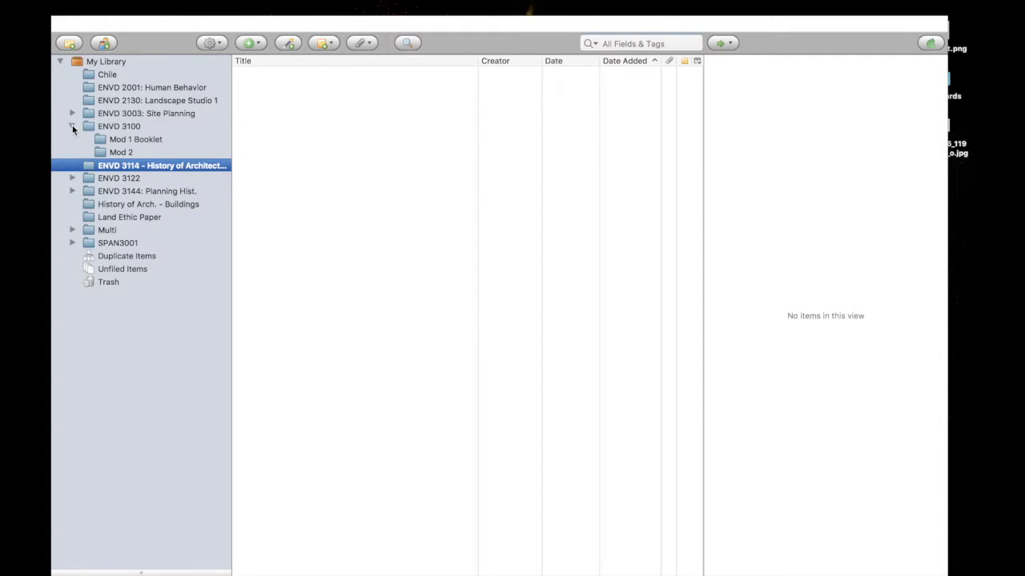
right_click(127, 168)
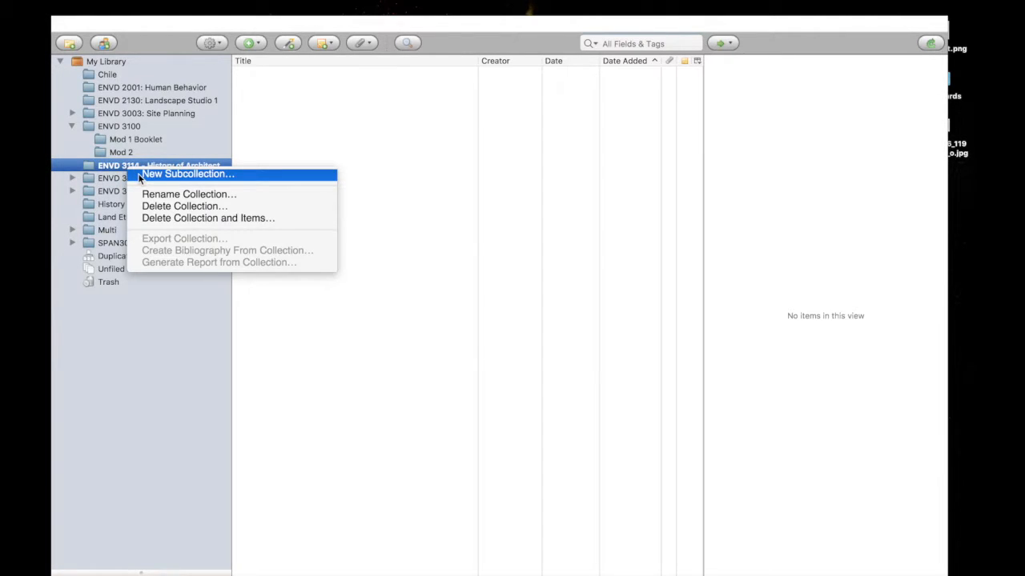
click(139, 176)
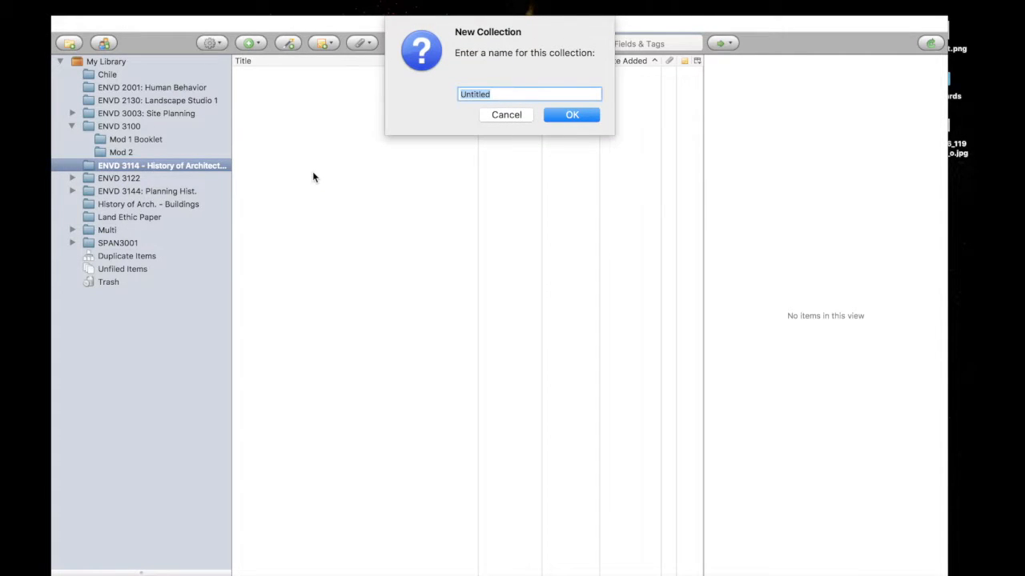
text(Research Notes 1)
key(Return)
- Add a second subcollection named Research Notes 2 to the ENVD 3114 - History of Architecture collection
click(119, 169)
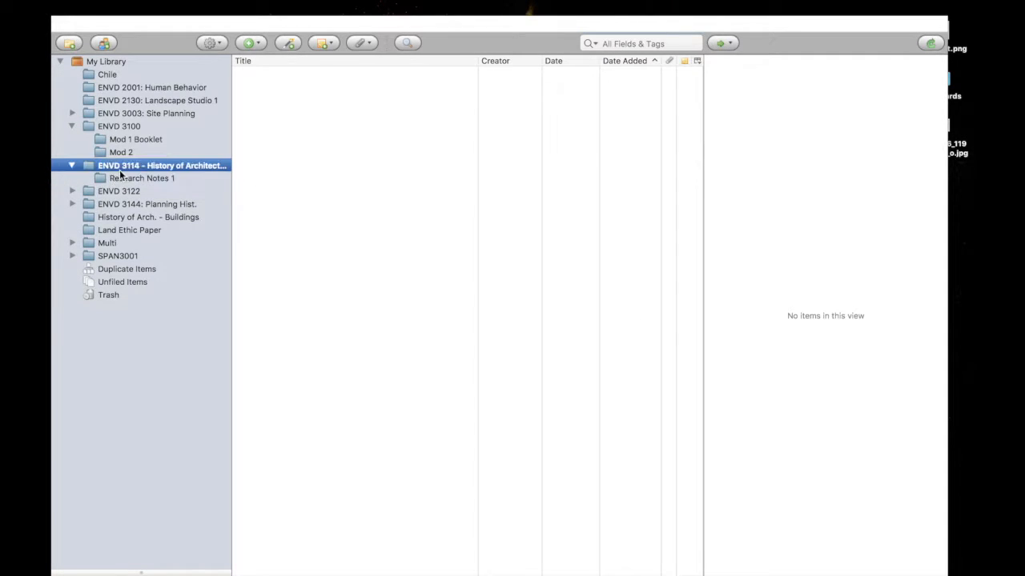
right_click(119, 170)
click(143, 180)
text(Research Notes )
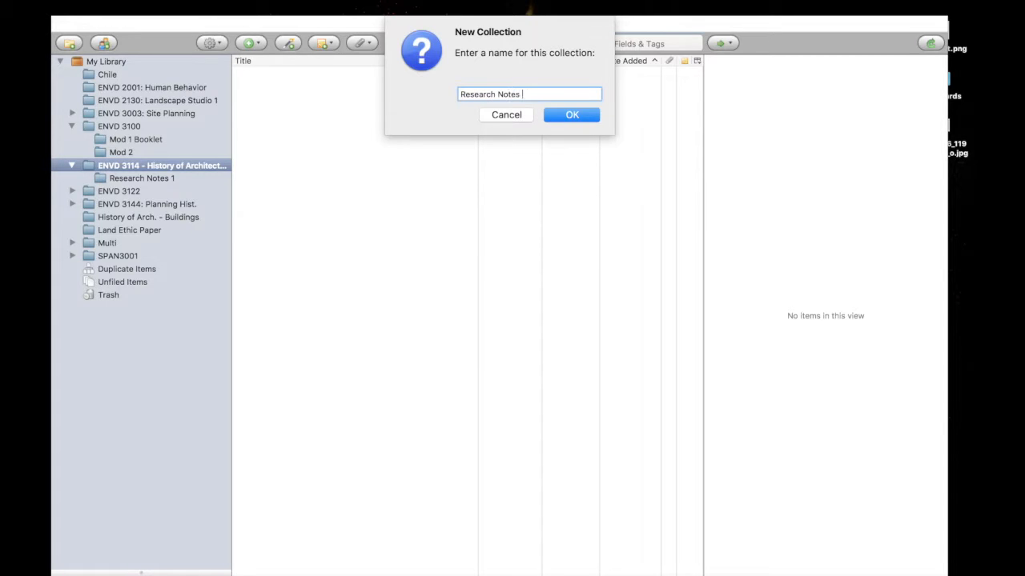
text(2)
key(Return)
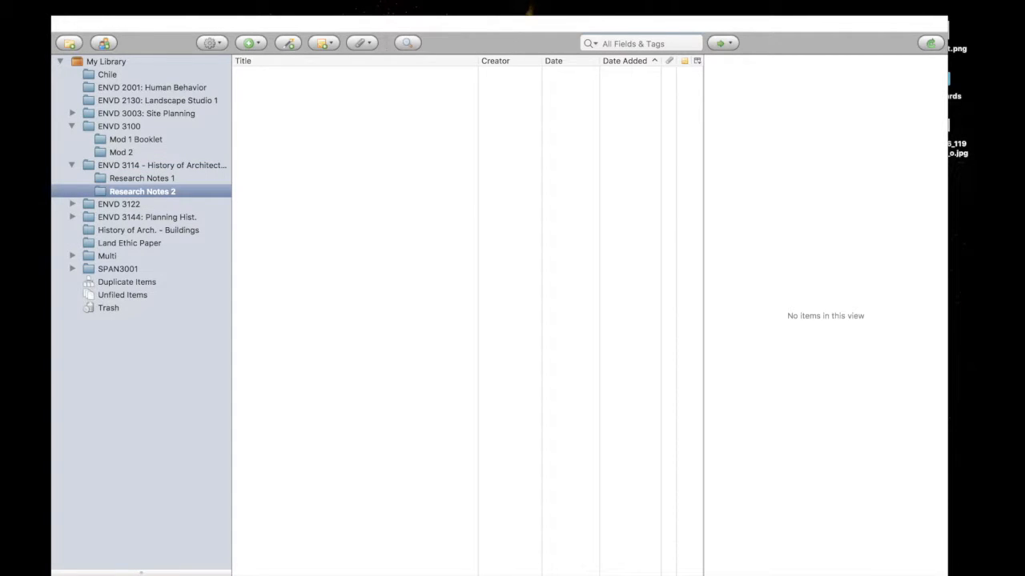
- Add a Book item to the Research Notes 1 subcollection with the title Materials, Structures, and Standards
click(197, 179)
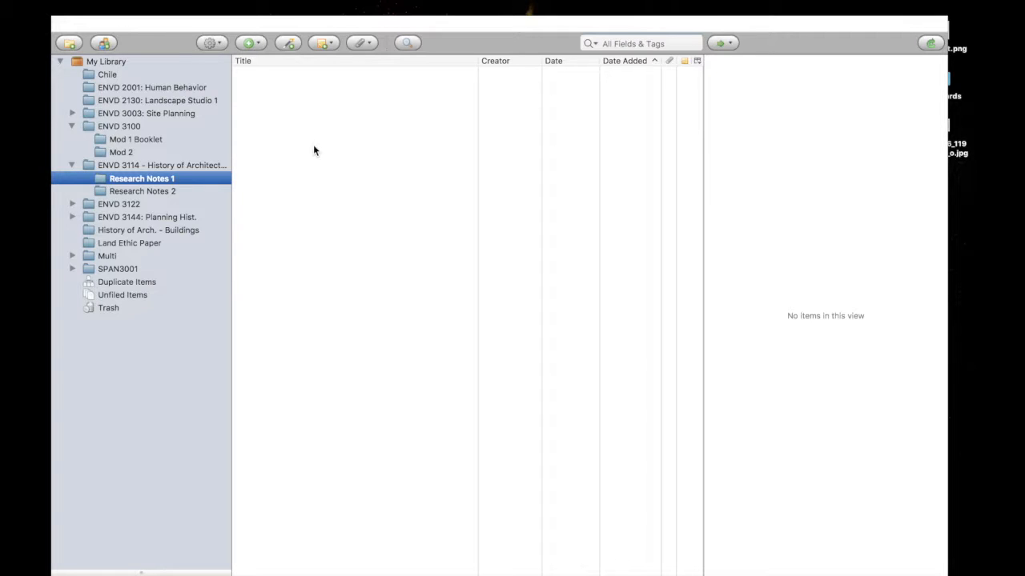
click(257, 46)
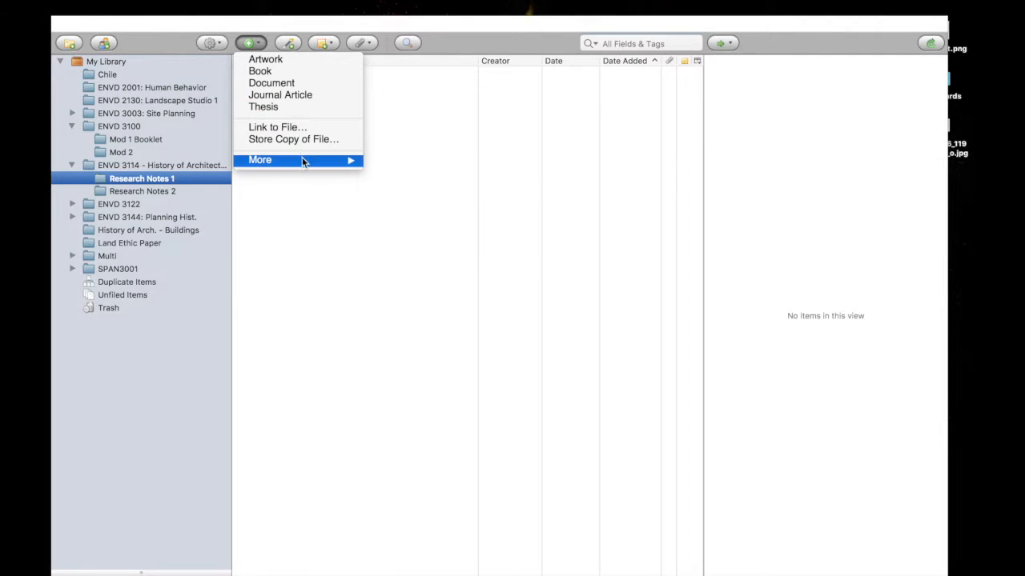
mouse_move(304, 163)
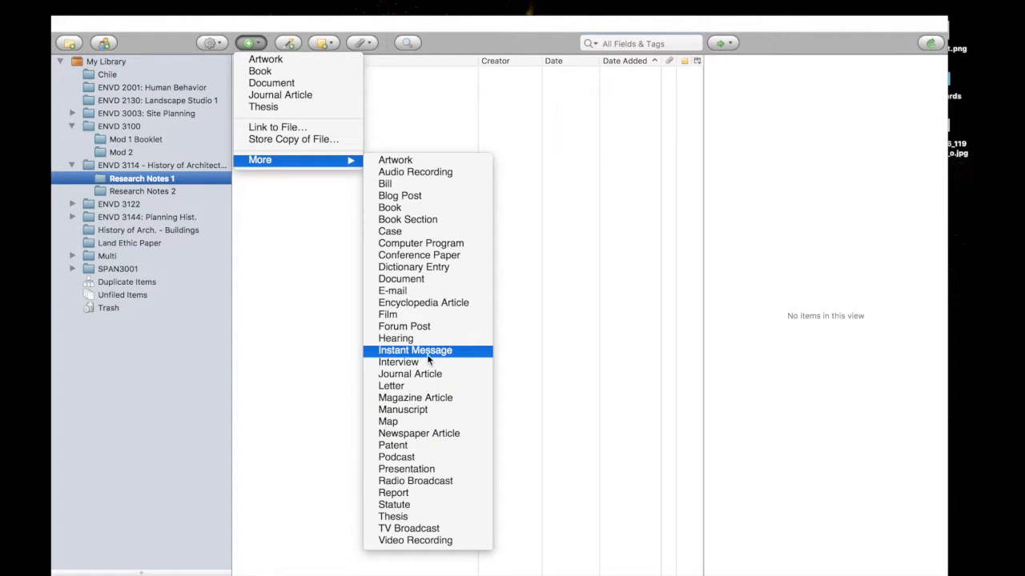
click(416, 210)
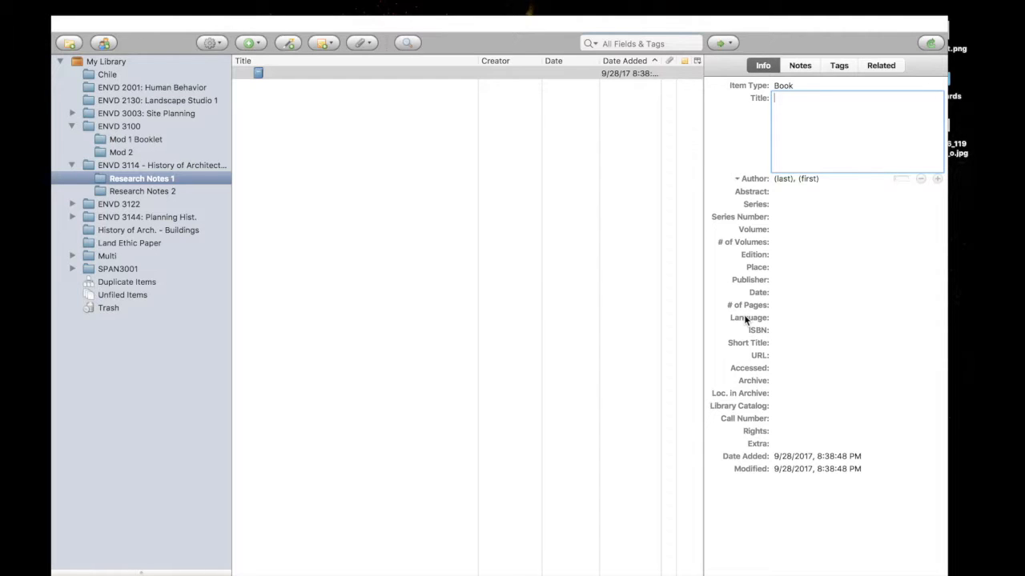
text(Materials, Structures, and Standards)
key(Tab)
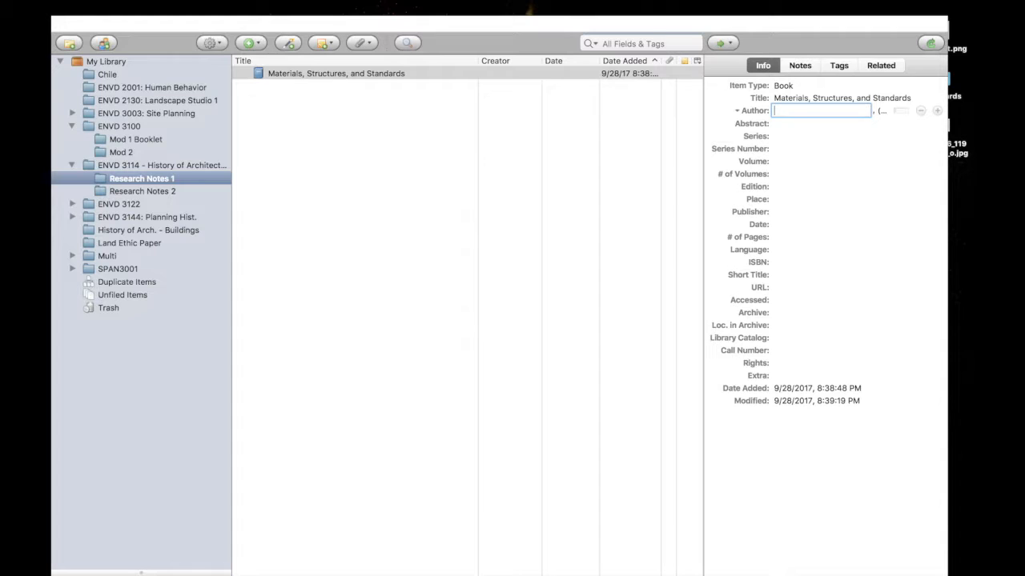
- Enter the author's last name and first name for the new book
text(McMorrough)
key(Tab)
text(Julia)
key(Tab)
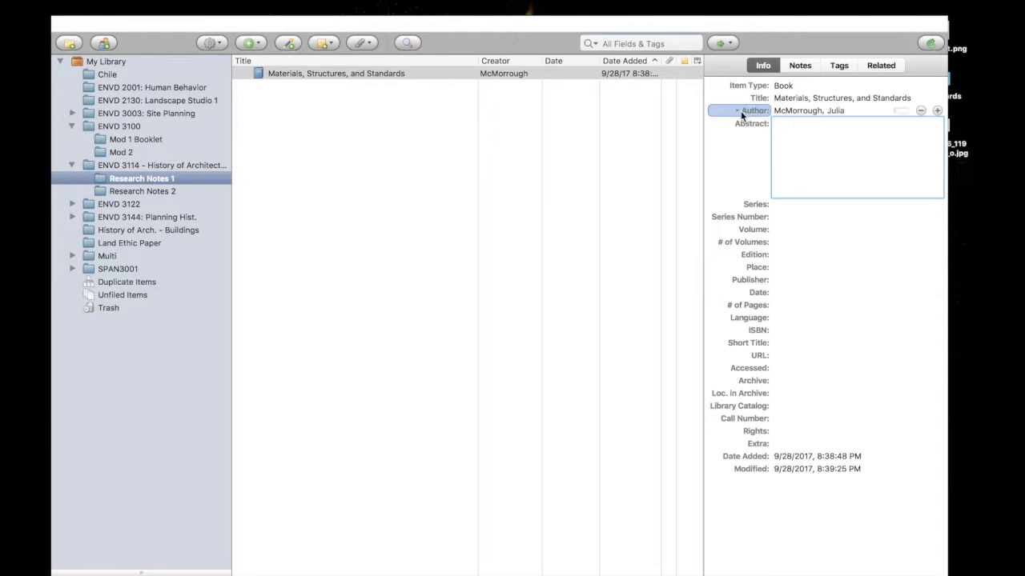
click(782, 110)
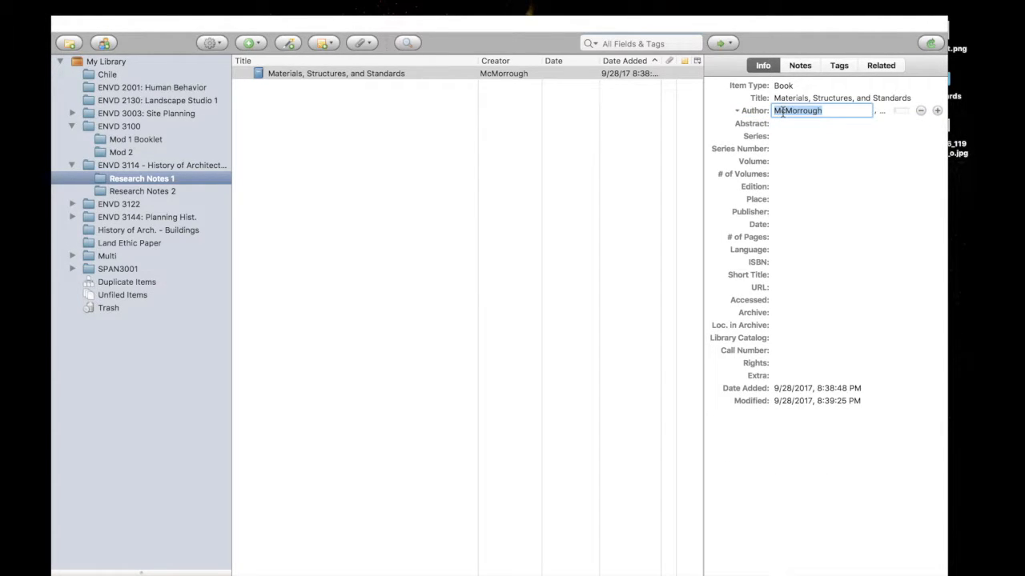
click(740, 111)
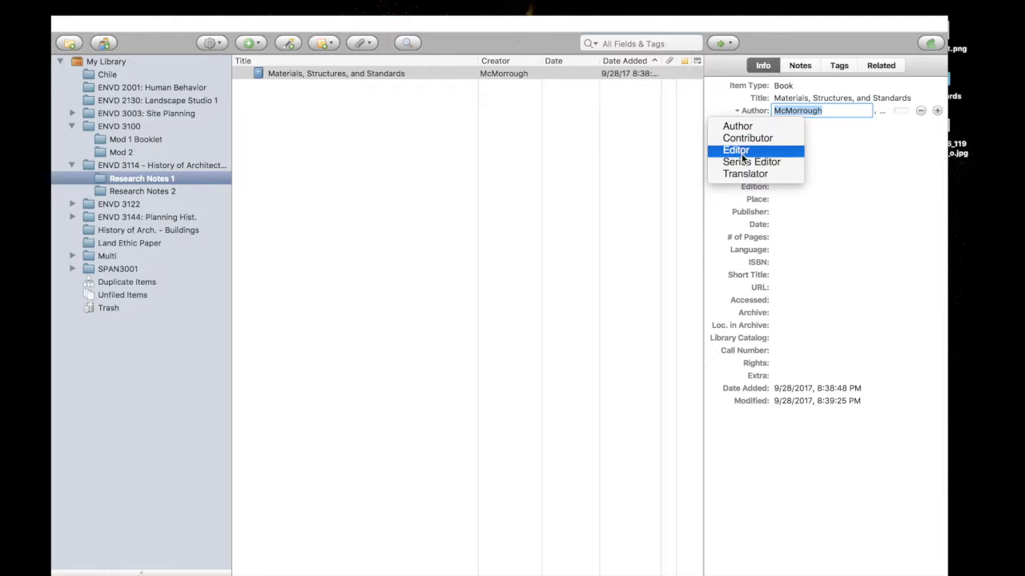
click(851, 183)
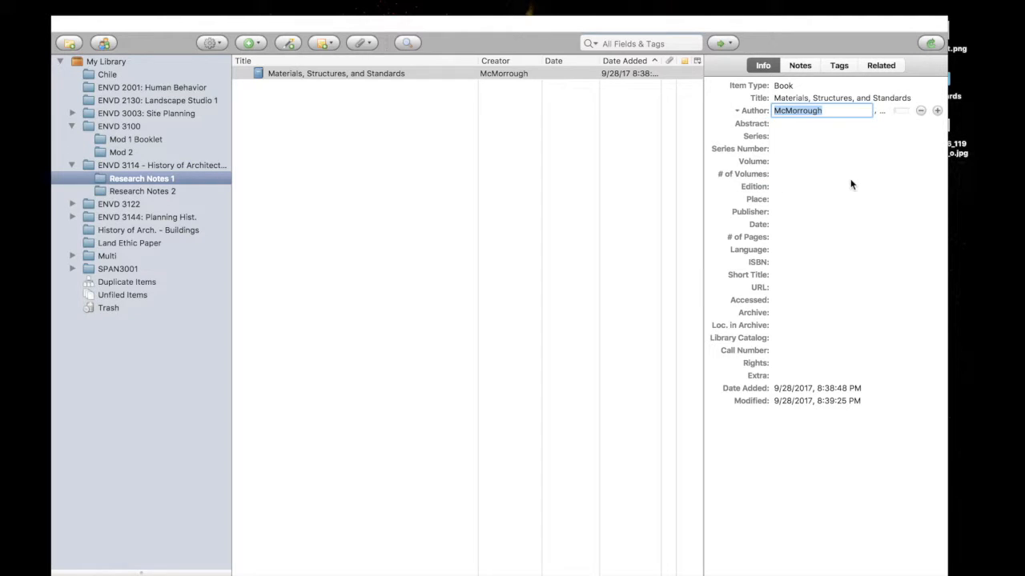
- Set the book's place of publication to Beverly, Mass. and its publisher to Rockport Publishers
click(802, 137)
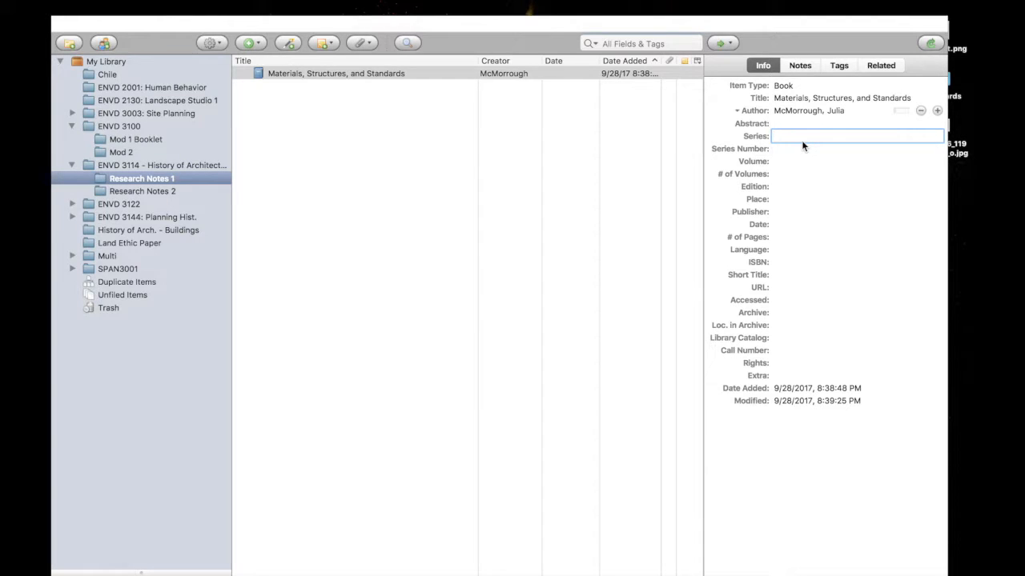
key(Tab)
key(Tab)
key(Tab)
key(Tab)
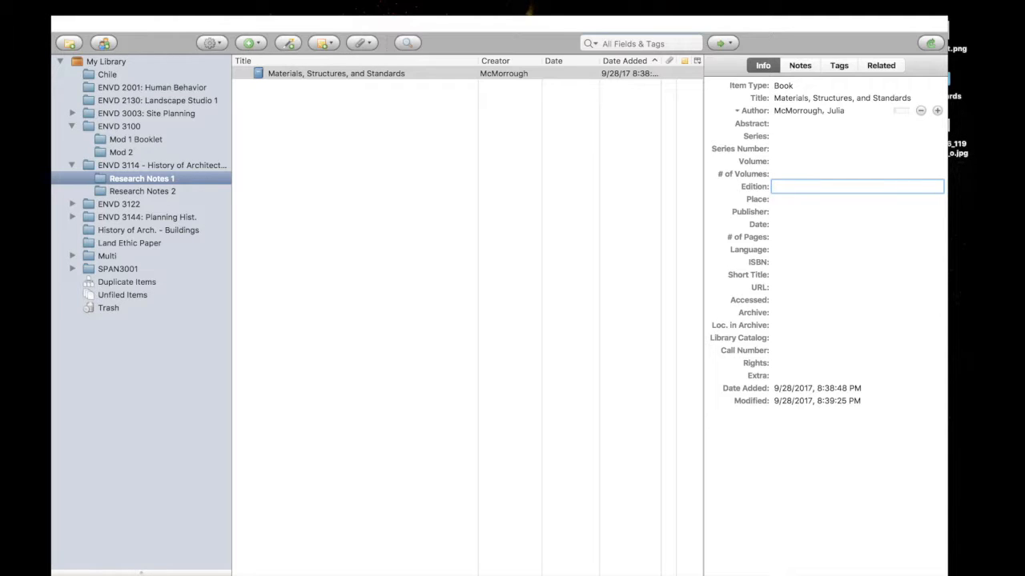
key(Tab)
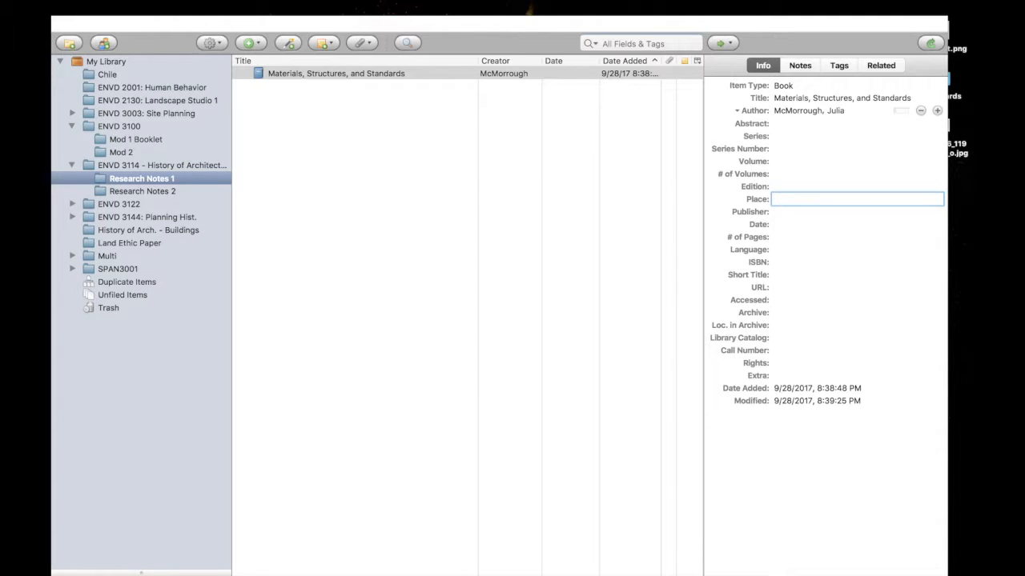
text(Beverly, Mass.)
key(Tab)
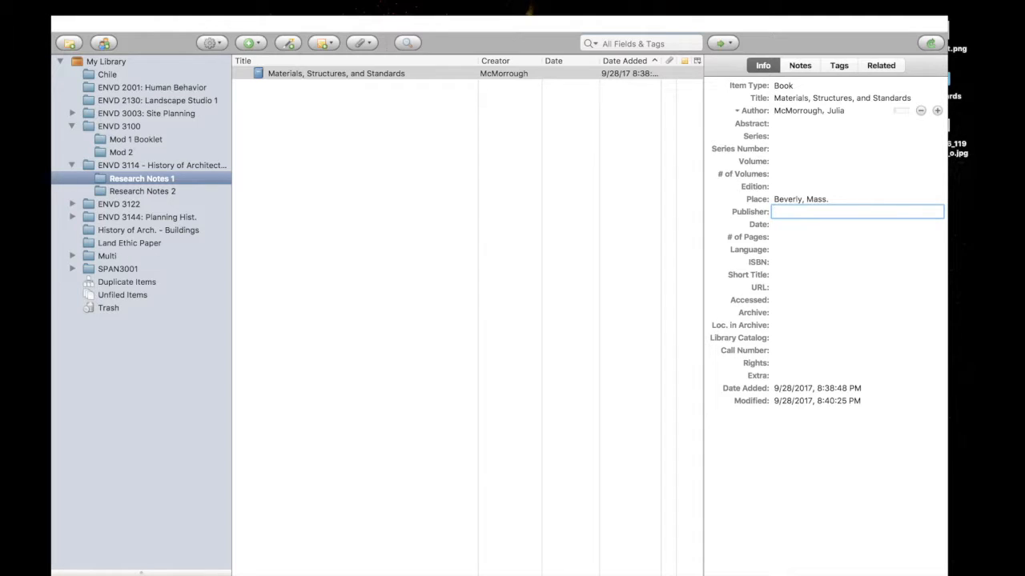
text(Rockport Publishers)
key(Tab)
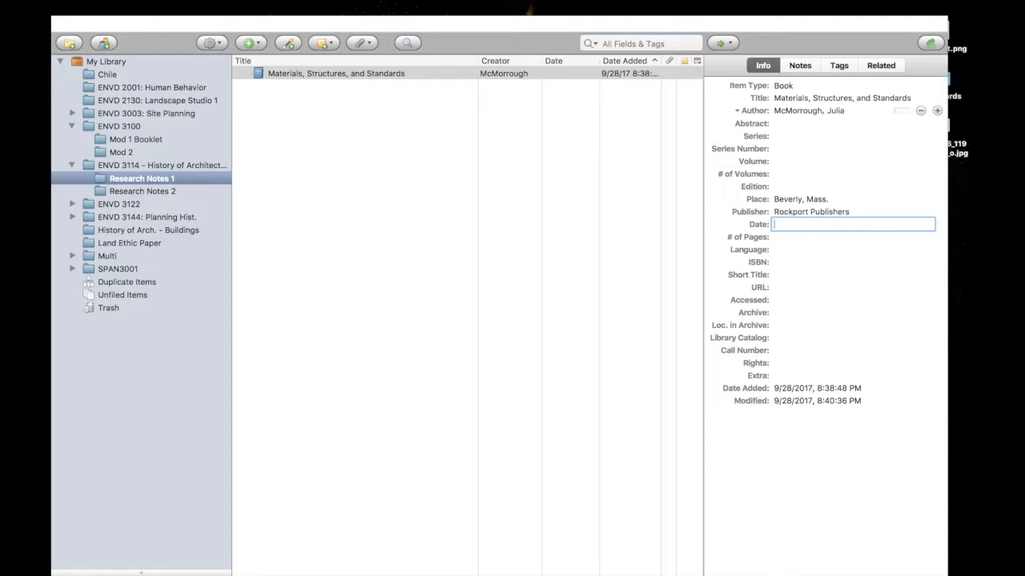
- Set the book's date to 2006 and its number of pages to 130-131, leaving the following fields empty
text(2006)
key(Tab)
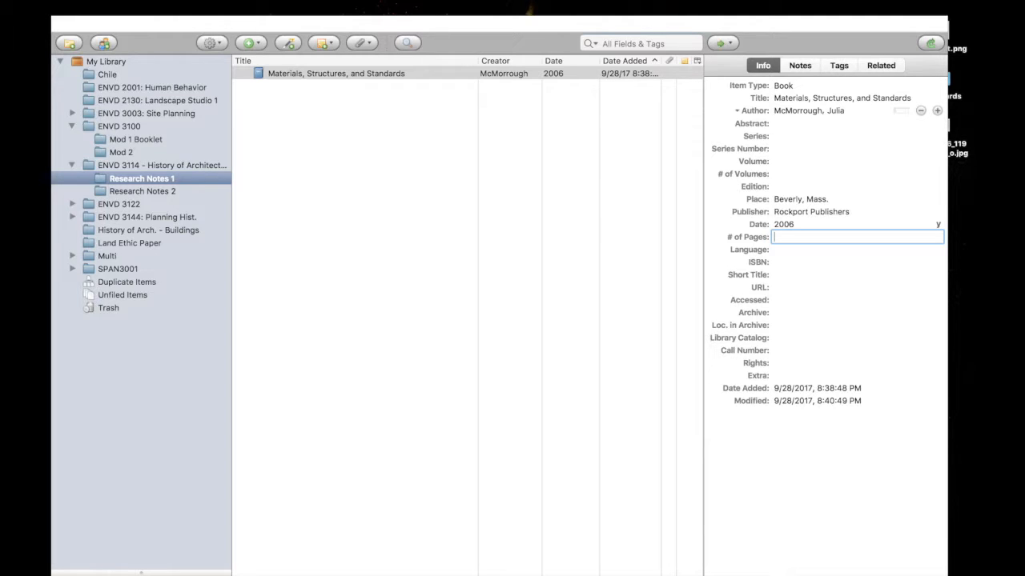
text(130-131)
key(Tab)
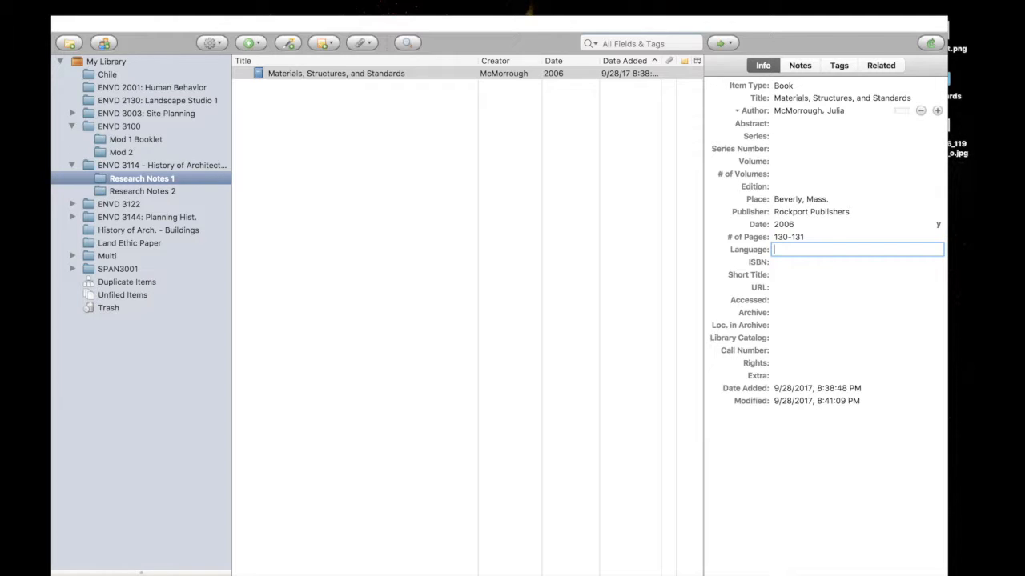
key(Tab)
key(Tab)
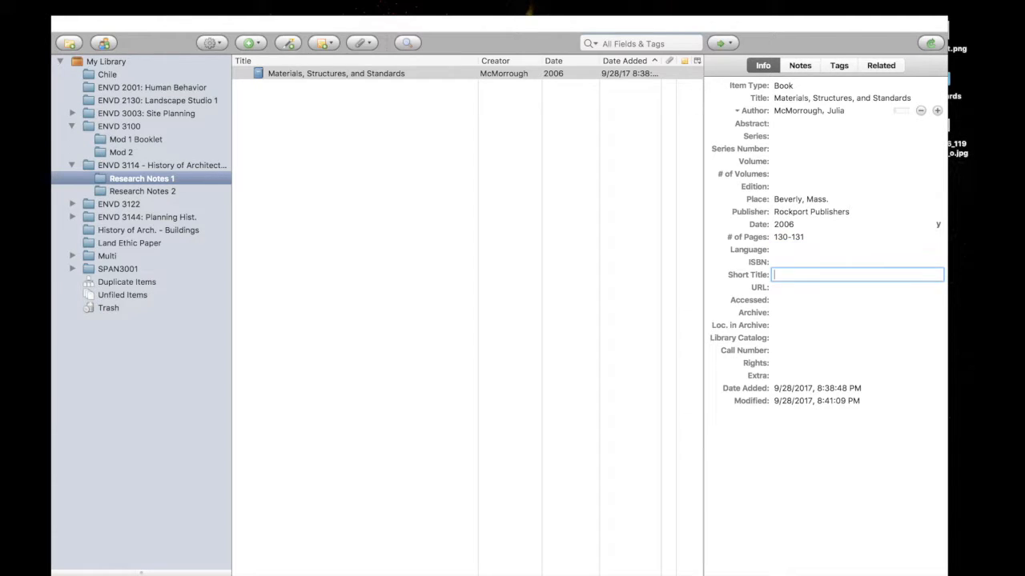
key(Tab)
key(Tab)
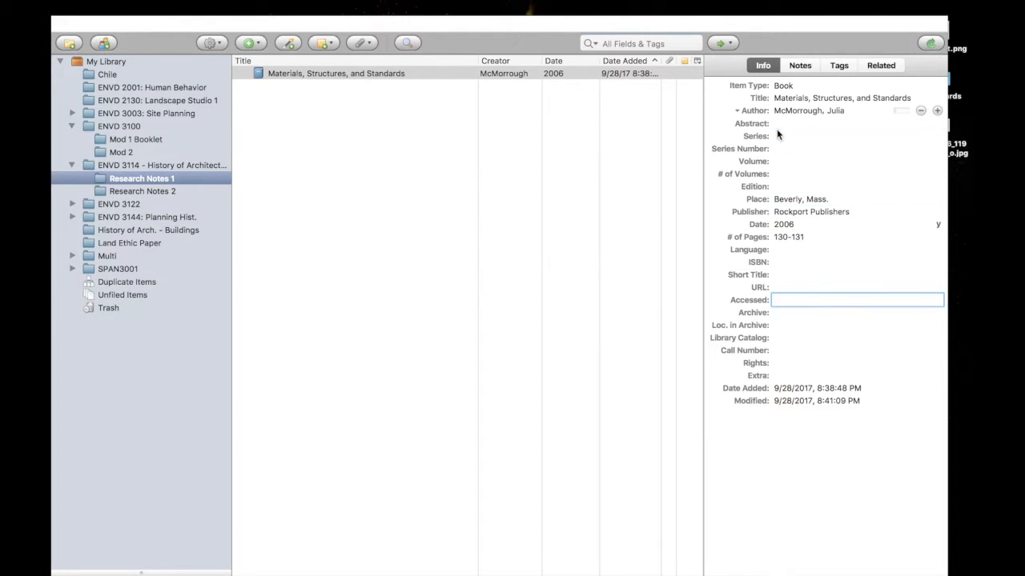
click(418, 129)
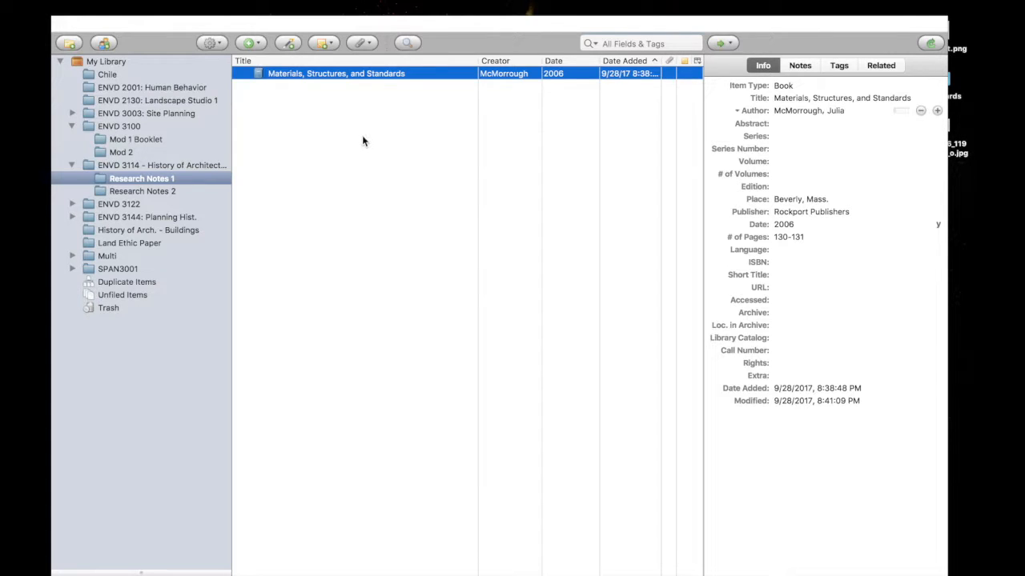
click(296, 48)
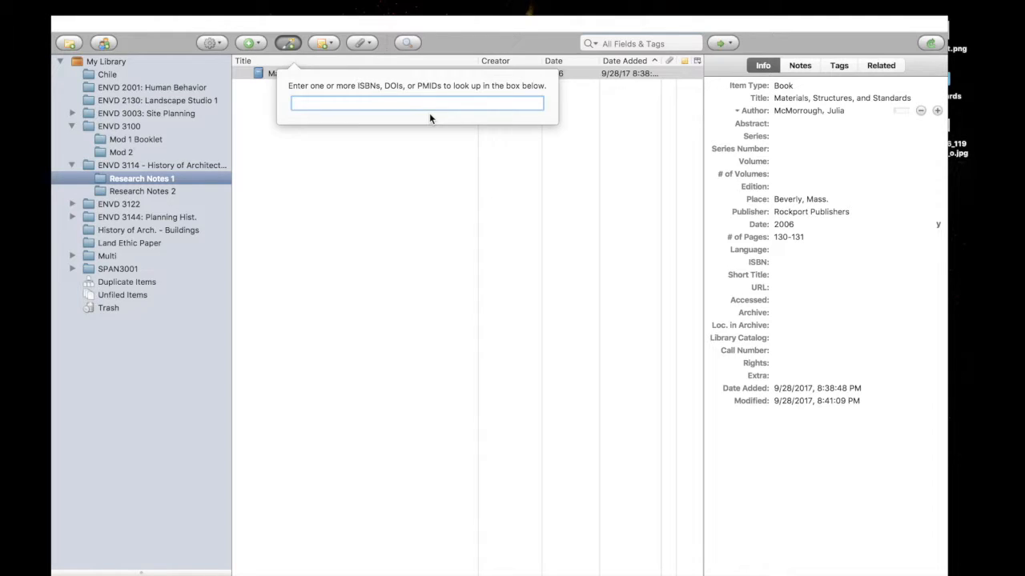
text(978-1-59253-193-6)
key(Return)
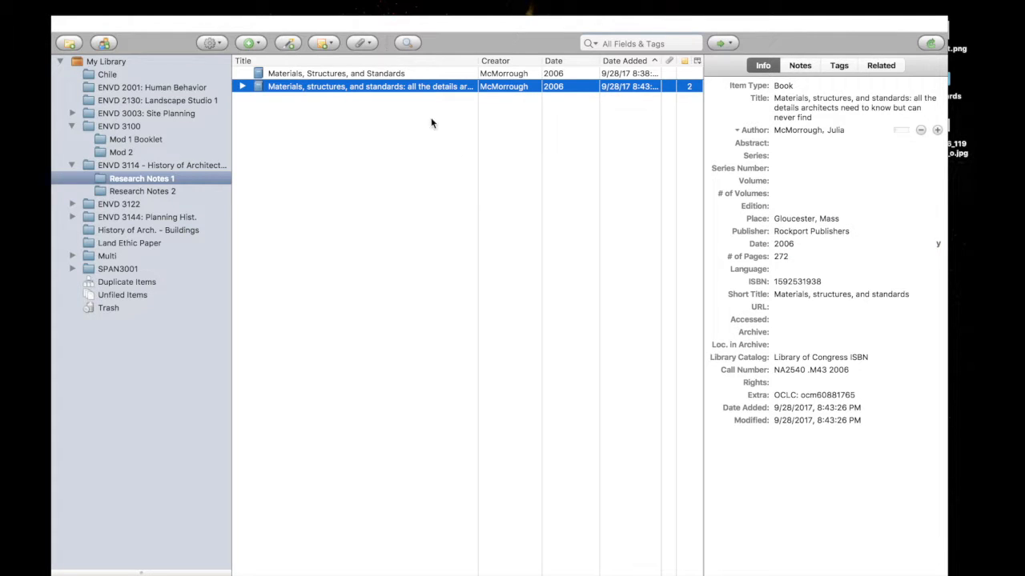
- Compare the bibliographic details of the manually entered book with those of the book added by ISBN
click(435, 77)
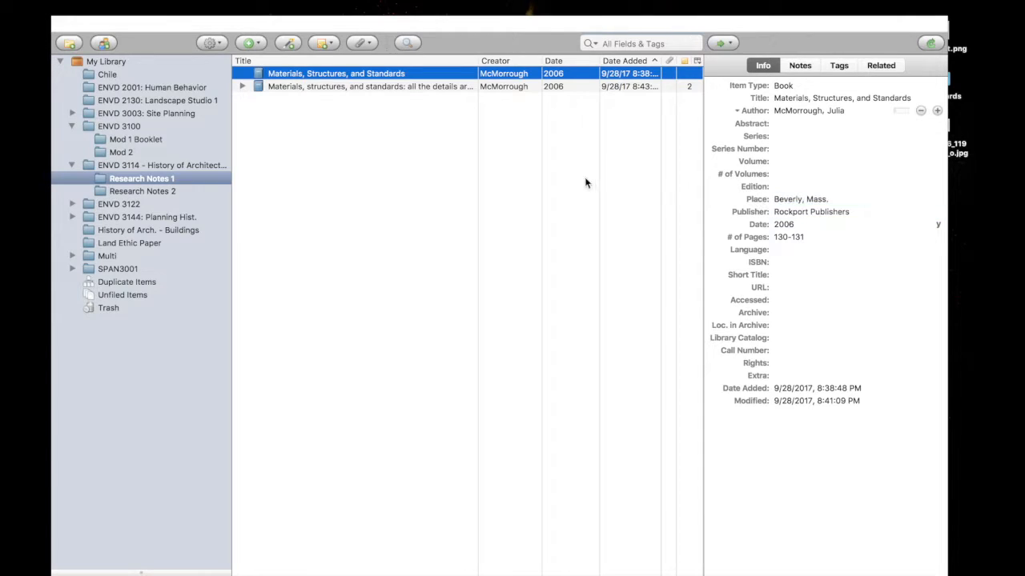
click(397, 88)
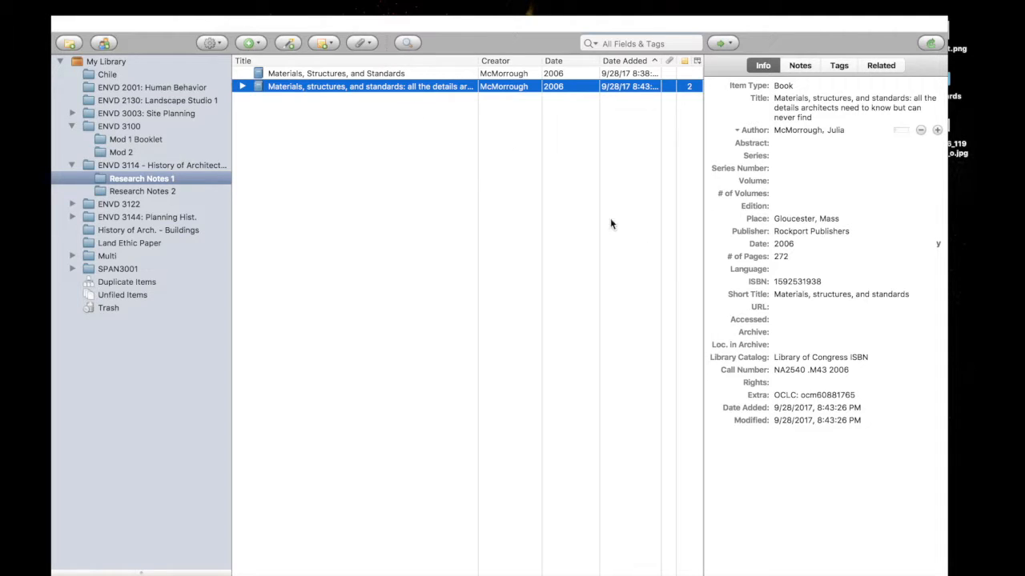
click(289, 42)
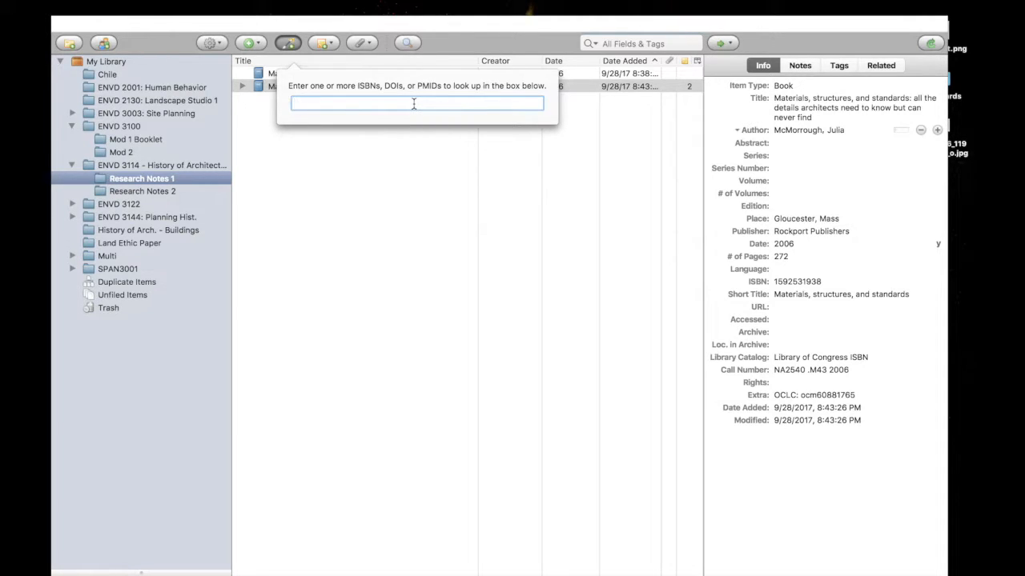
click(610, 254)
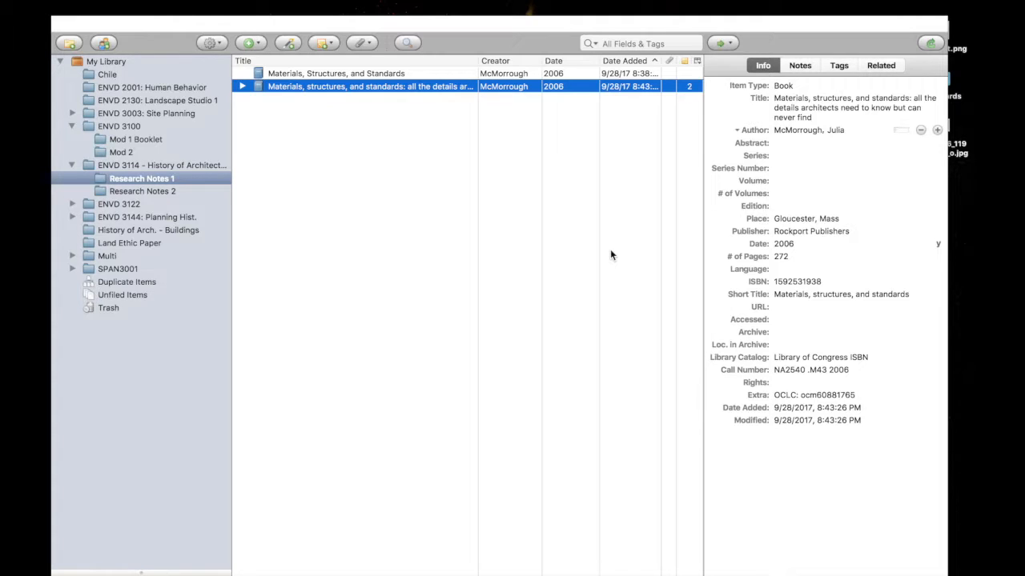
- Switch to Safari and search the University Libraries OneSearch for "greek architecture"
key(super+Tab)
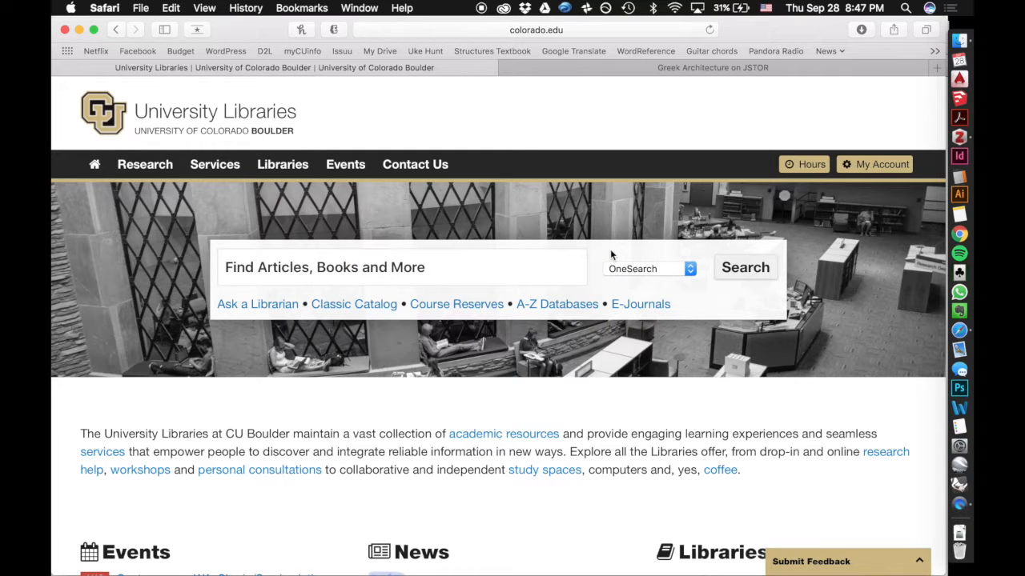
click(531, 272)
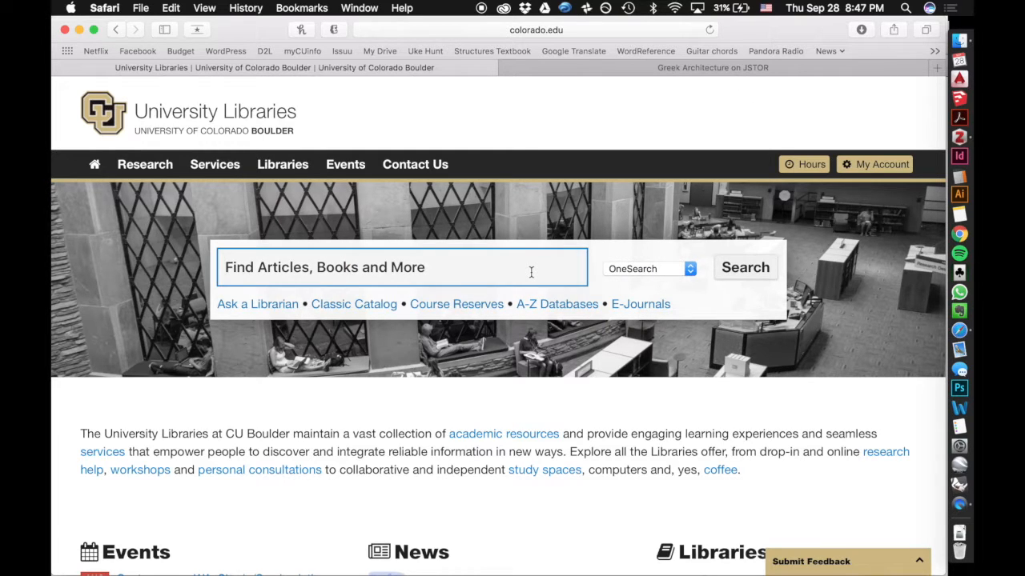
text(greek architecture)
key(Return)
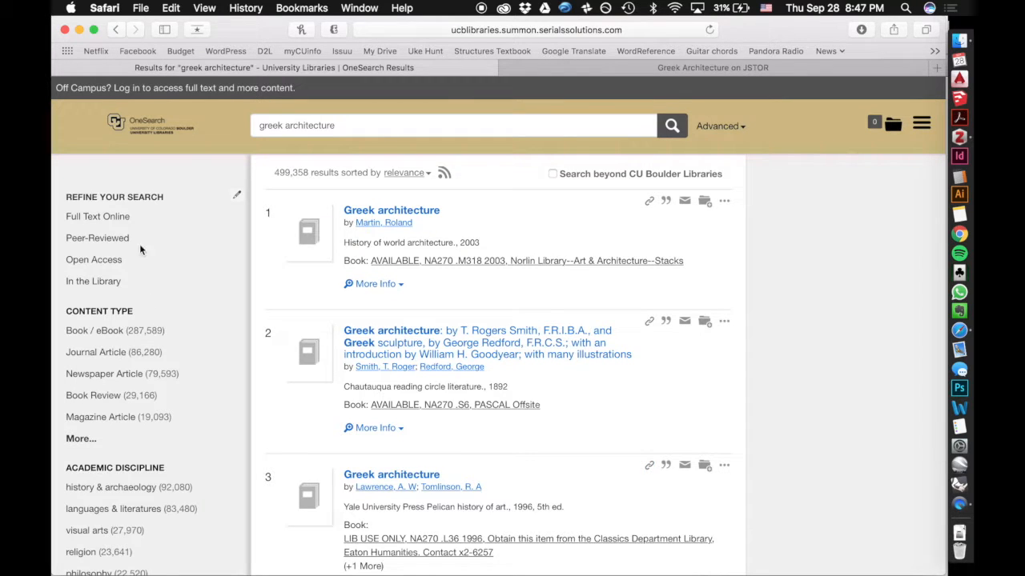
- Limit the library search results to peer-reviewed journal articles
click(124, 241)
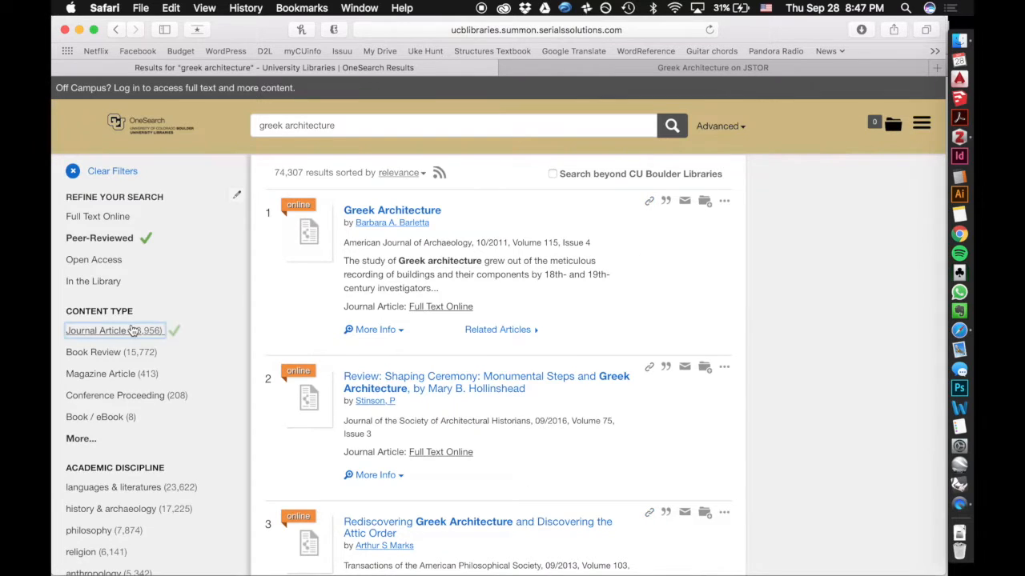
click(133, 330)
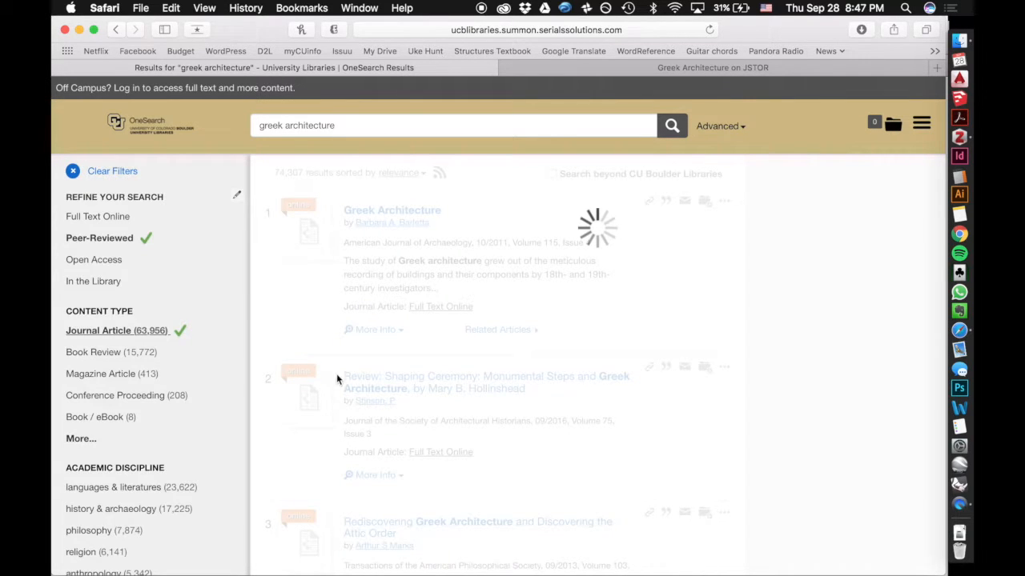
scroll(334, 379, down, 5)
scroll(334, 379, up, 3)
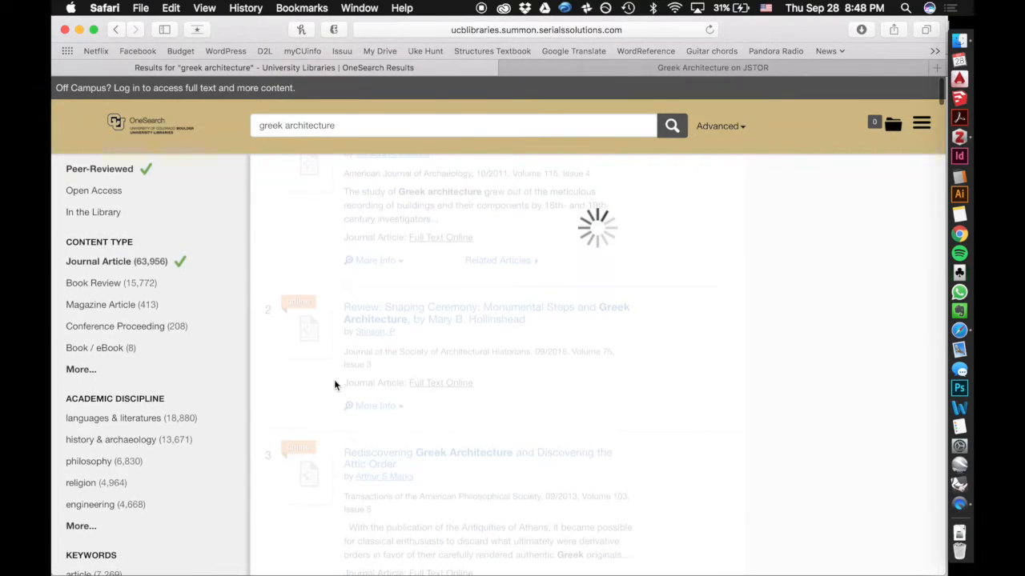
scroll(334, 380, up, 2)
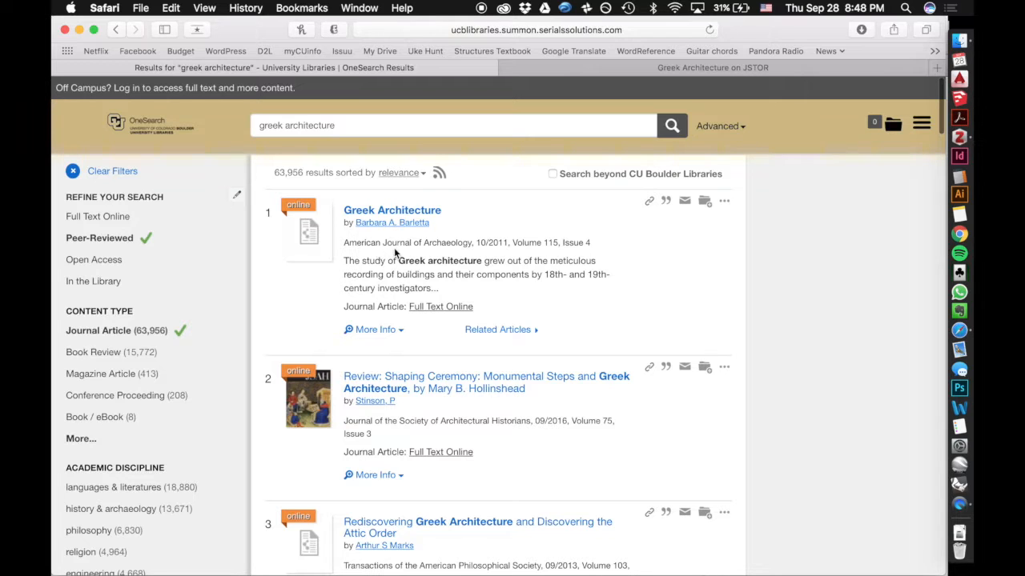
- Open the article Greek Architecture from the American Journal of Archaeology and copy its DOI, 10.3764/aja.115.4.0611
click(421, 210)
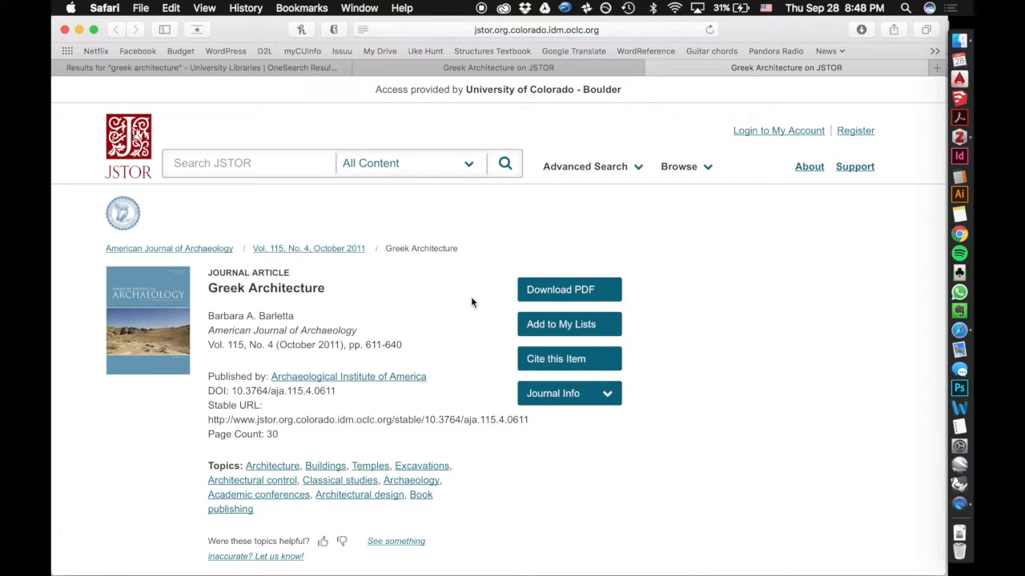
scroll(470, 302, down, 5)
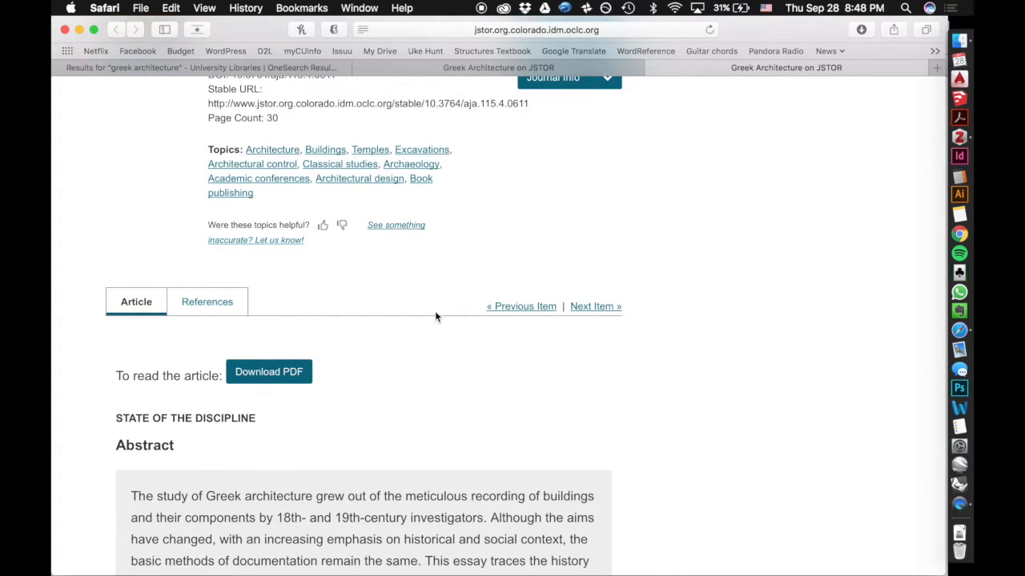
scroll(436, 317, up, 4)
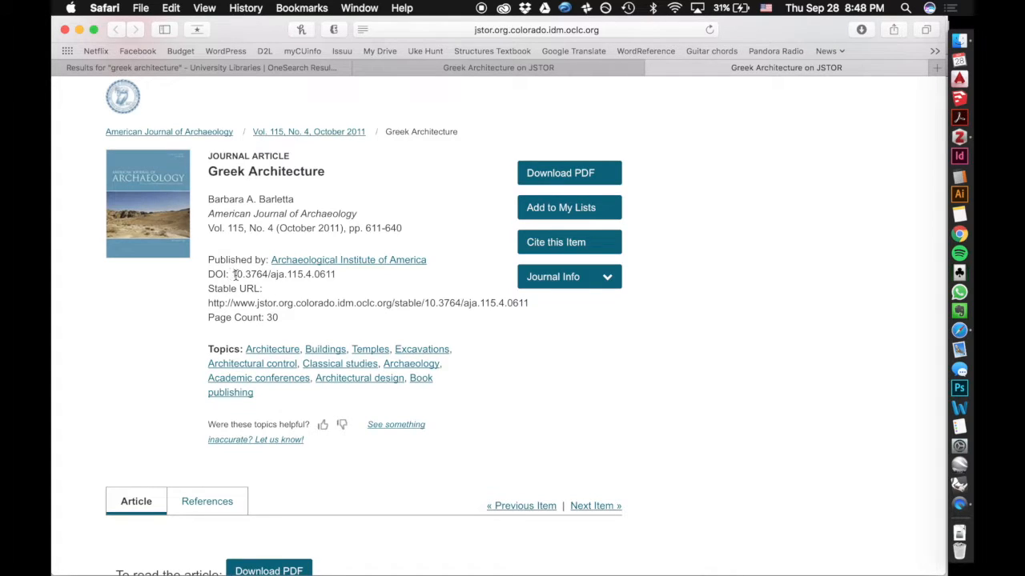
drag(232, 275, 337, 273)
key(super+c)
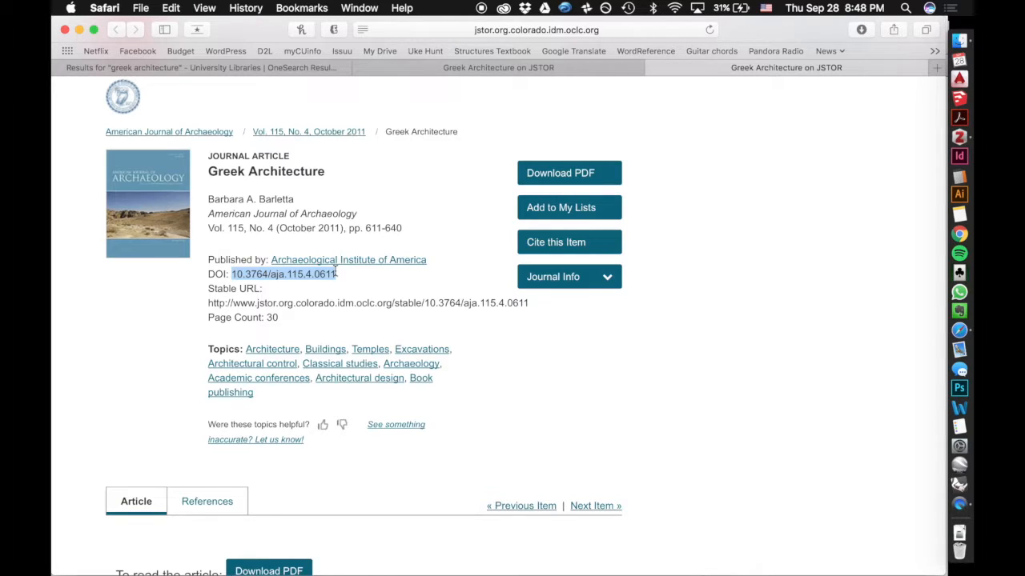
- Switch to Zotero and add the Greek Architecture article to Research Notes 1 by its copied DOI
key(super+Tab)
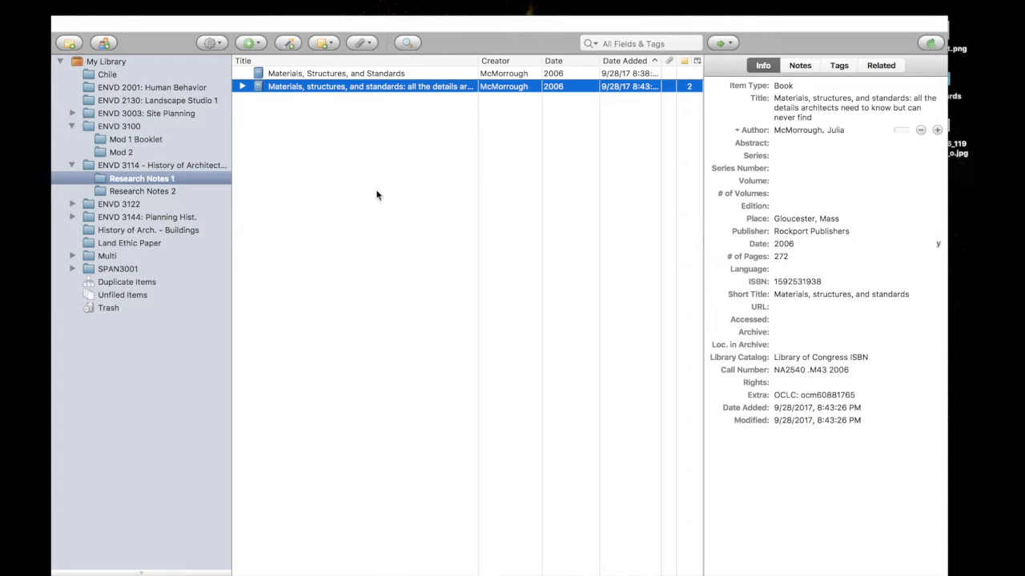
click(287, 43)
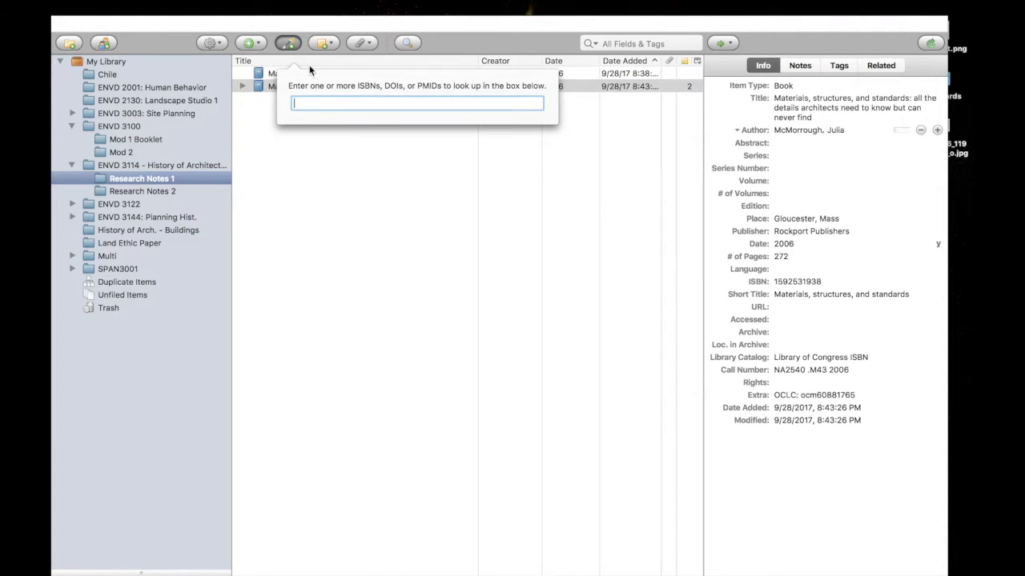
key(super+v)
key(Return)
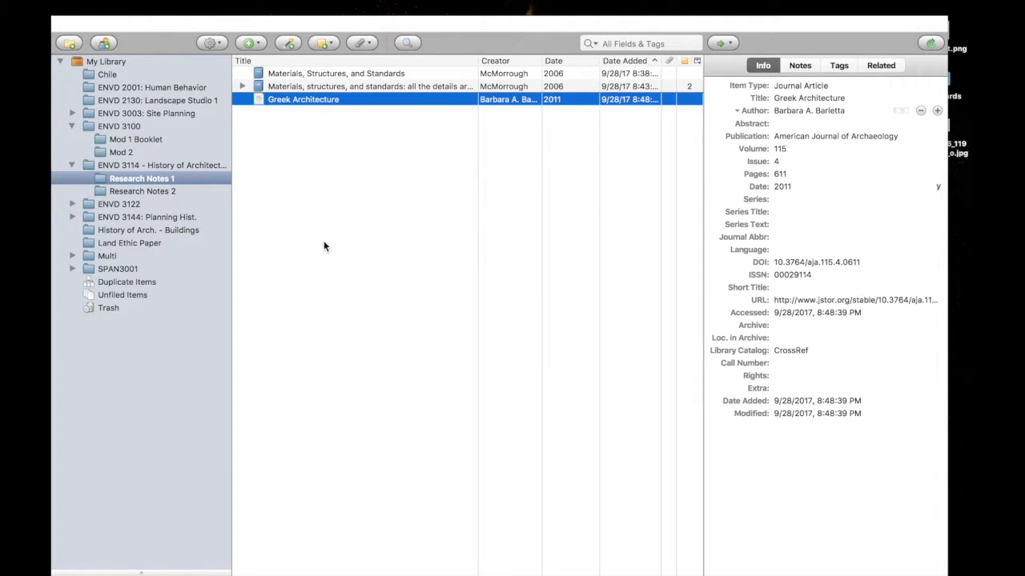
- Return to Safari, close the duplicate JSTOR page, and open the review of Shaping Ceremony: Monumental Steps and Greek Architecture from the search results
key(super+Tab)
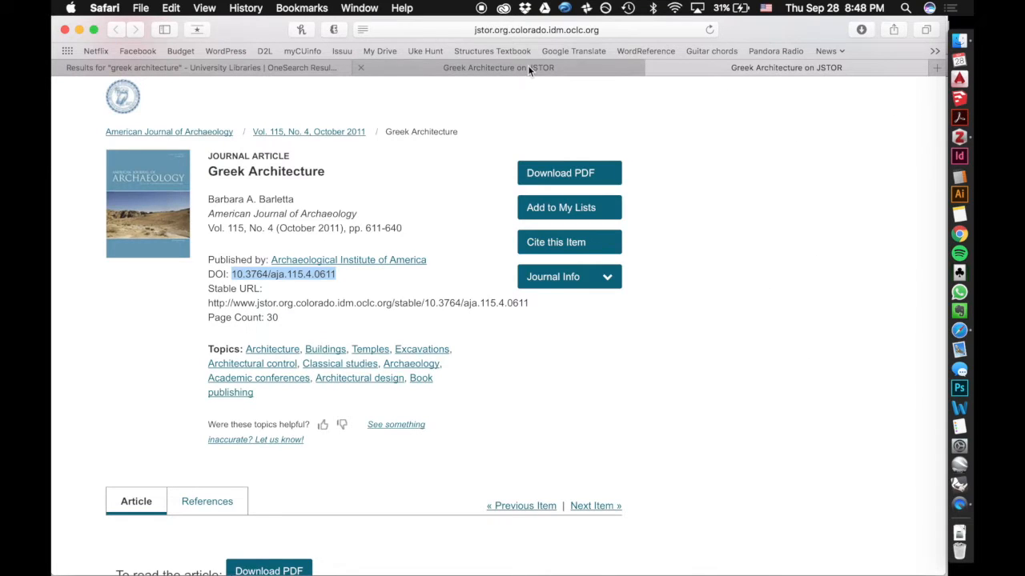
click(529, 68)
click(360, 67)
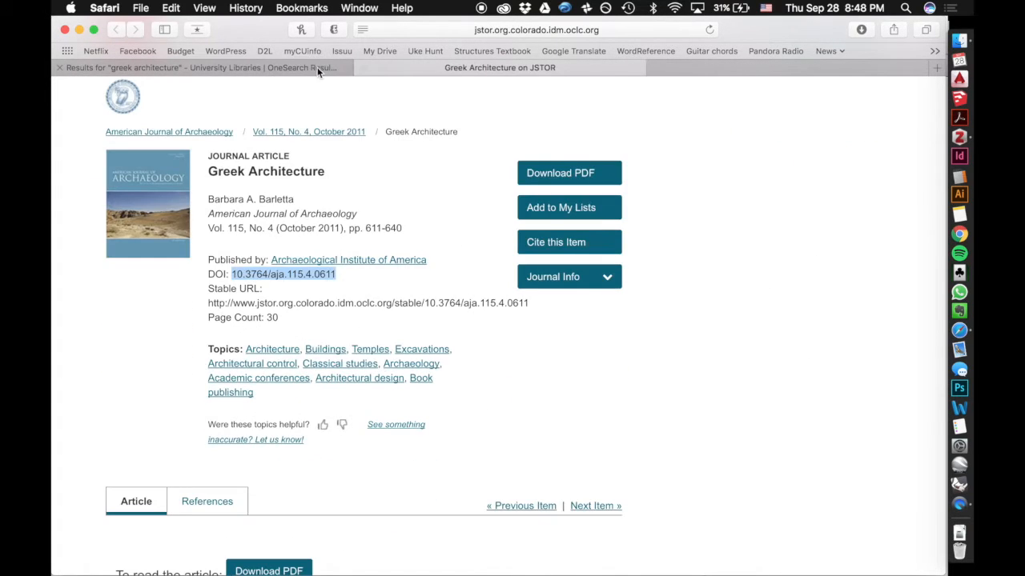
click(320, 67)
scroll(387, 299, down, 4)
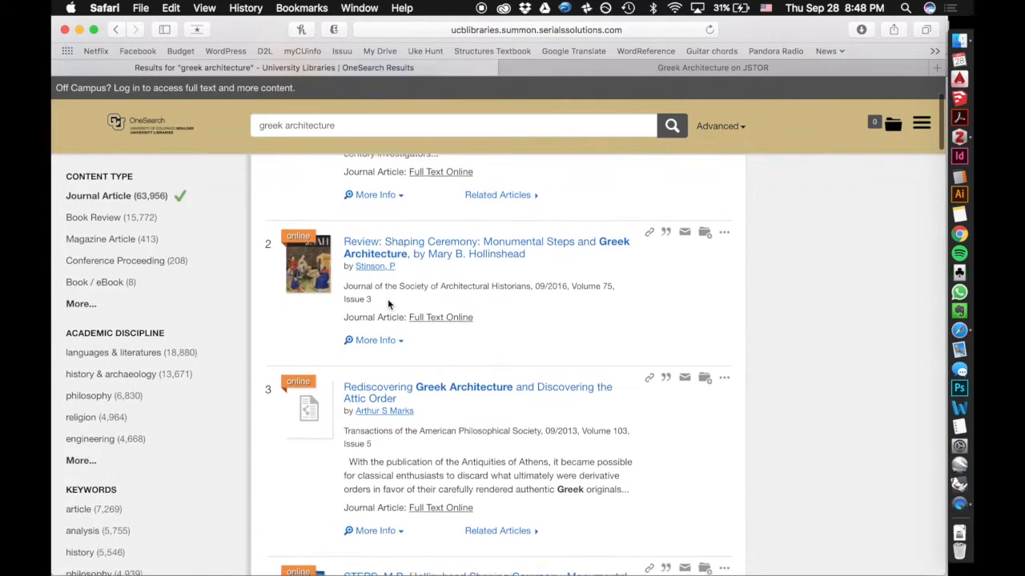
click(424, 227)
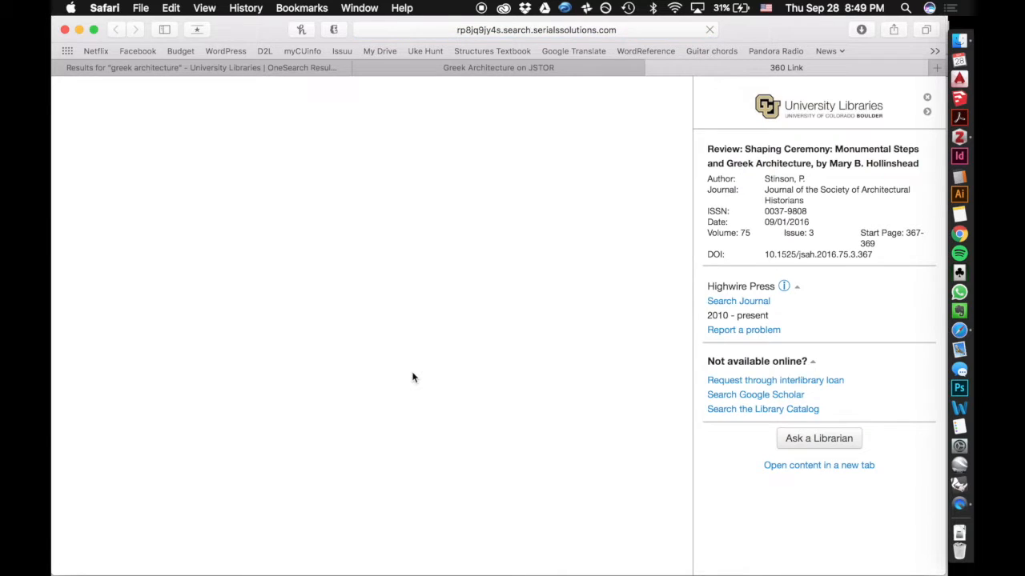
- Copy the review's DOI, 10.1525/jsah.2016.75.3.367, and use it to add the article to Research Notes 1 in Zotero
triple_click(764, 265)
key(super+c)
key(super+Tab)
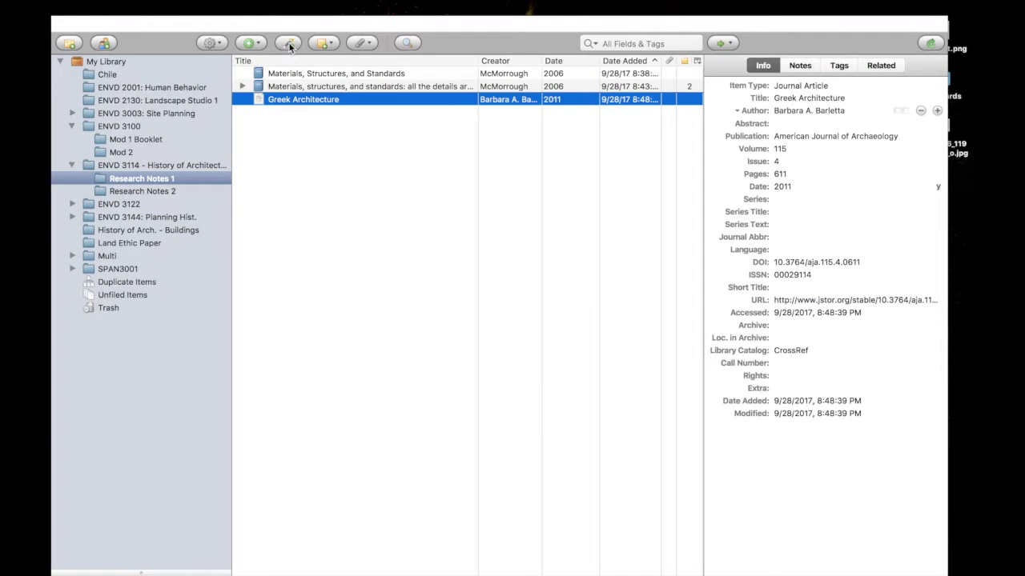
click(288, 44)
key(super+v)
key(Return)
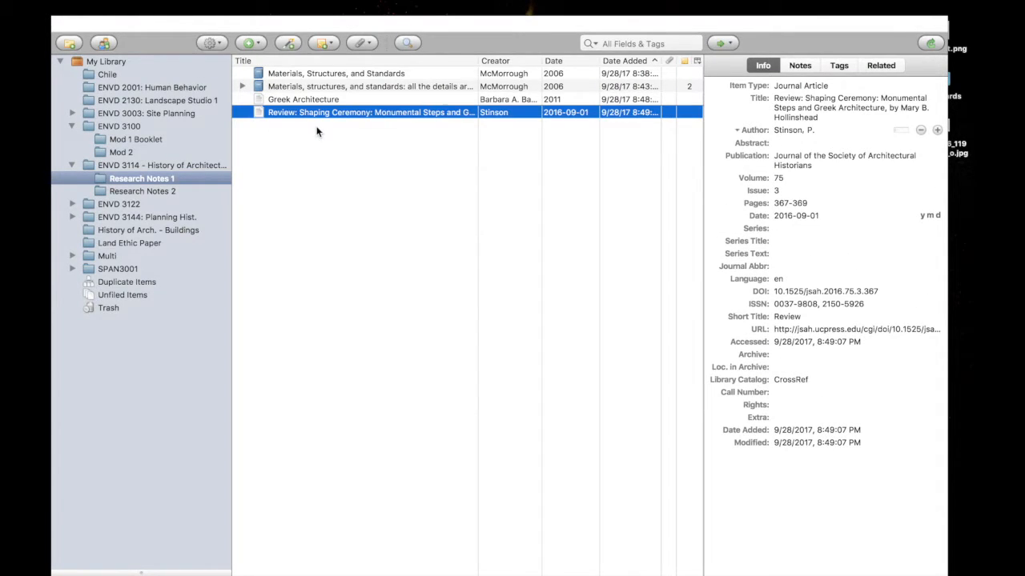
- Return to the library results in Safari and open the STEPS article from The Classical Review, Volume 66, Issue 2
key(super+Tab)
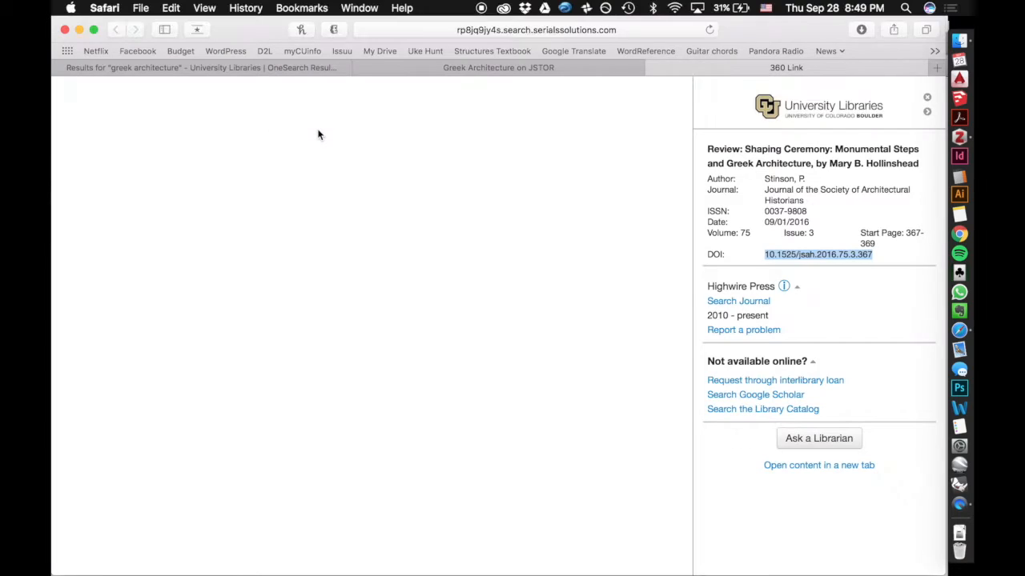
click(272, 67)
scroll(396, 250, down, 5)
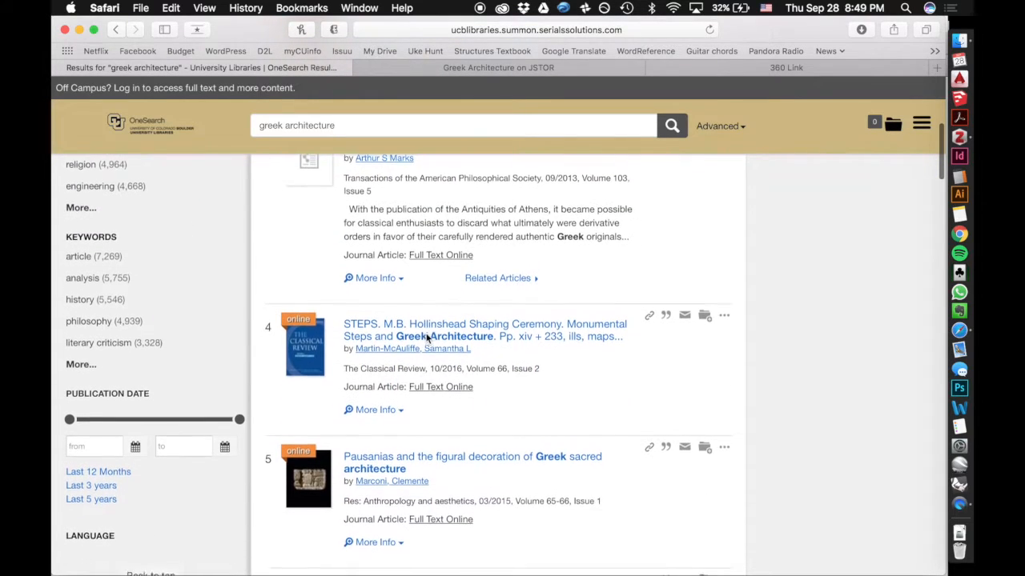
click(427, 330)
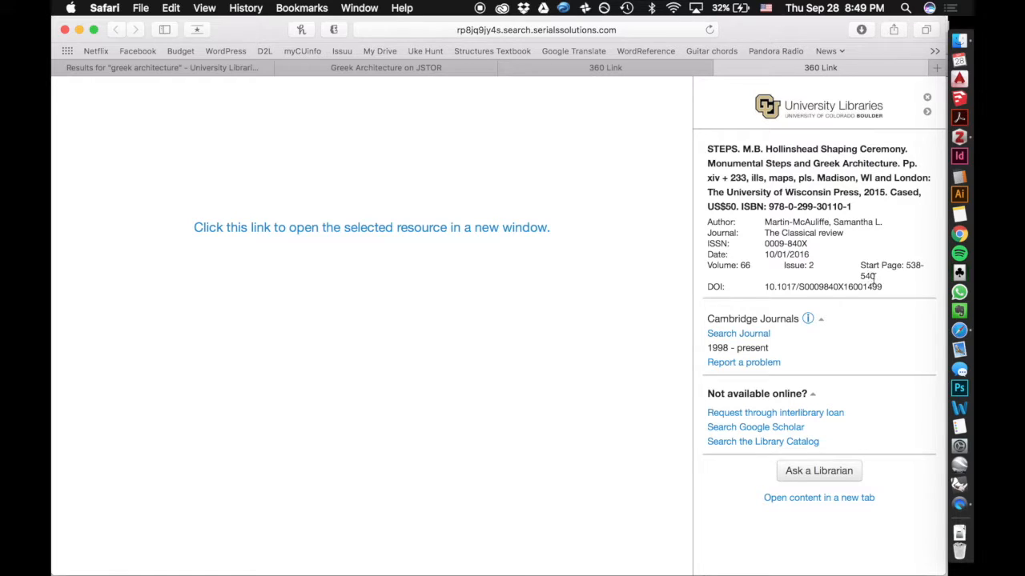
- Copy the STEPS article's DOI, 10.1017/S0009840X16001499, and use it to add the article to Research Notes 1 in Zotero
drag(882, 286, 763, 286)
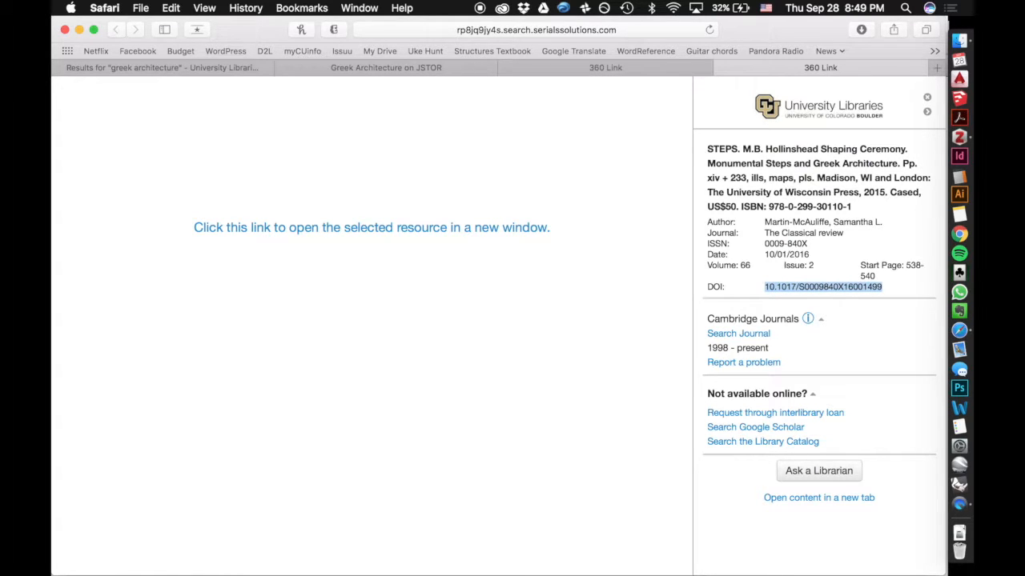
key(super+Tab)
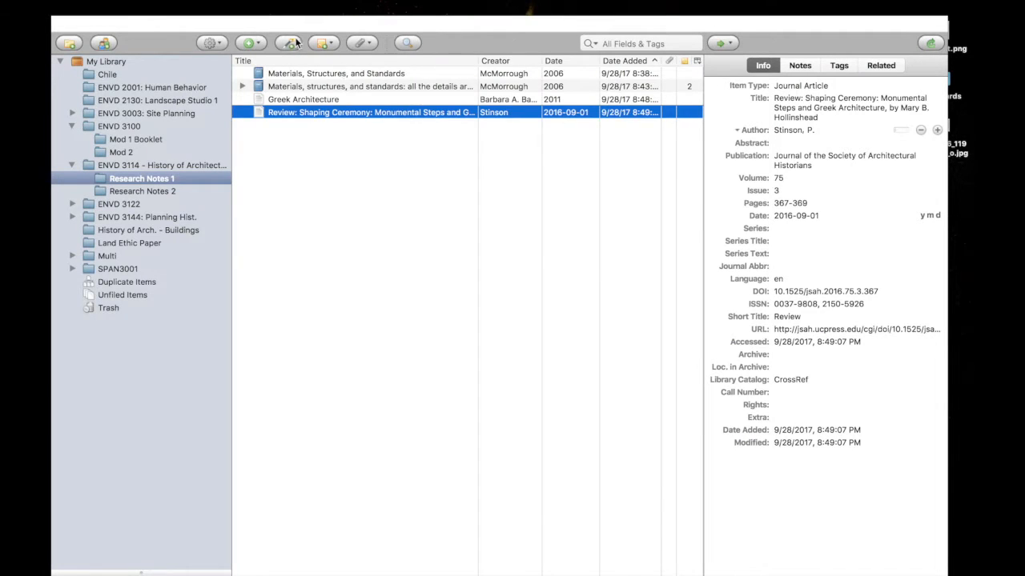
click(293, 43)
key(super+v)
key(Return)
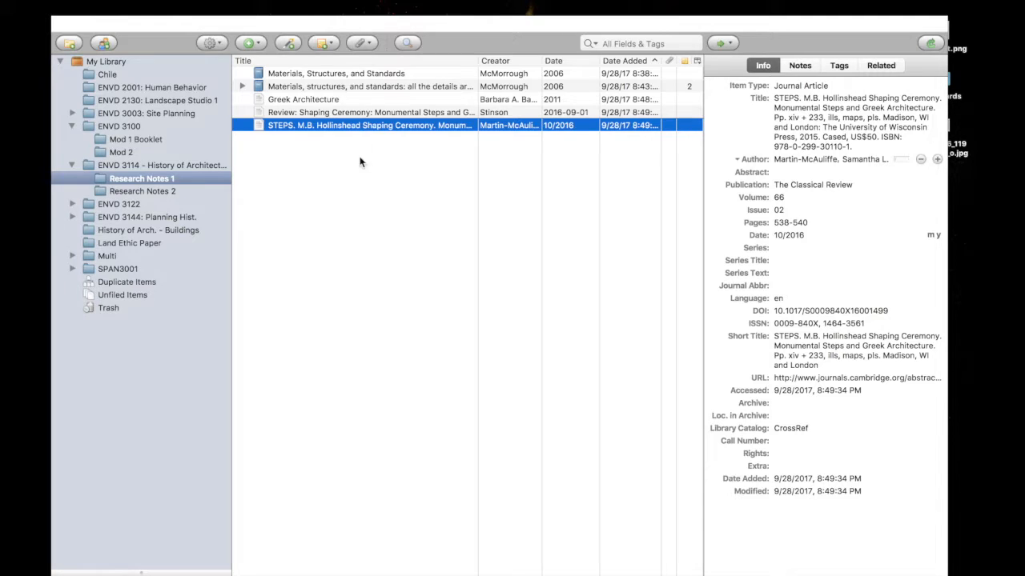
- Duplicate the book Materials, Structures, and Standards in Research Notes 1 and move the original entry to the trash
click(362, 75)
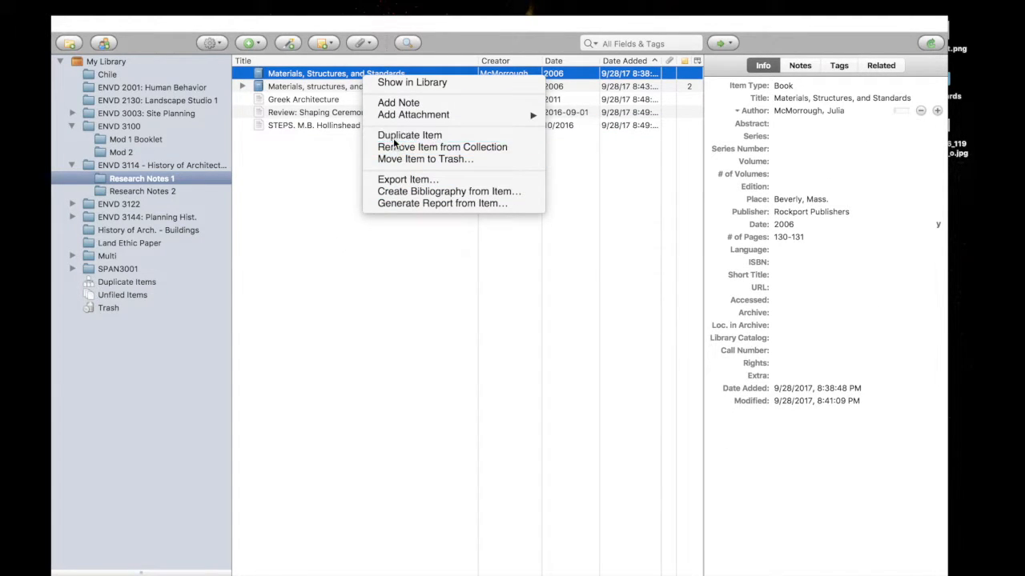
click(393, 136)
right_click(380, 73)
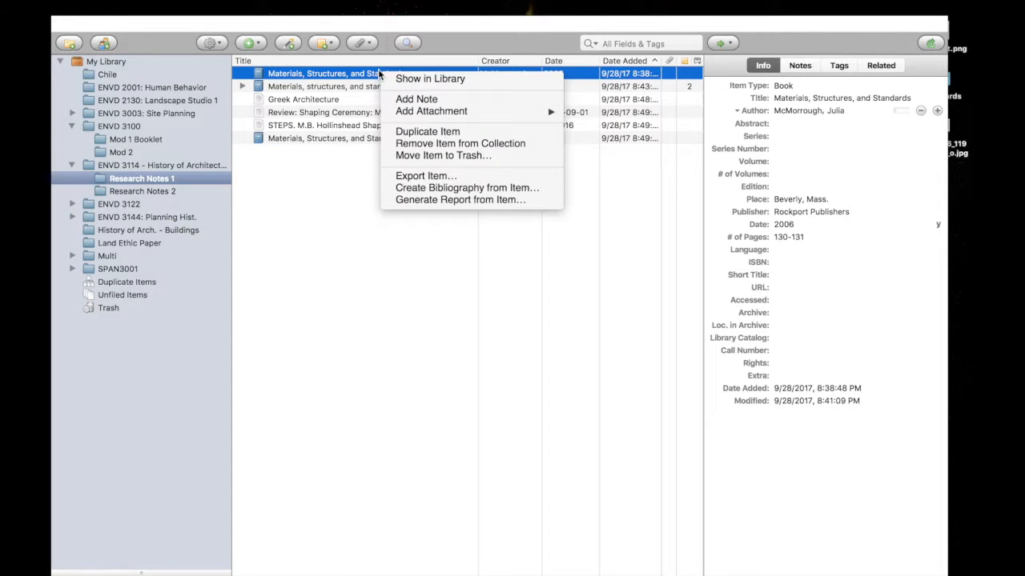
click(417, 158)
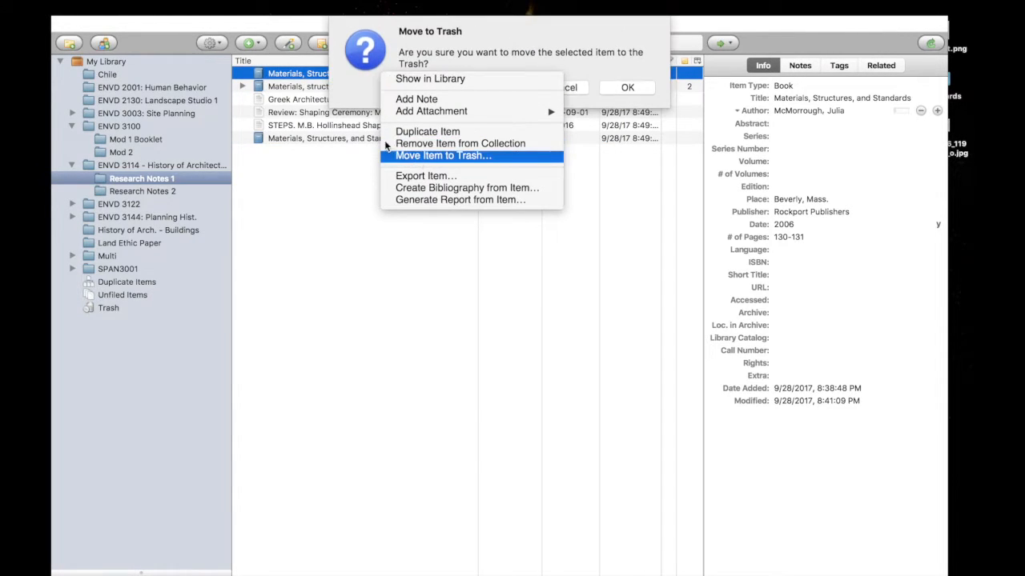
click(618, 86)
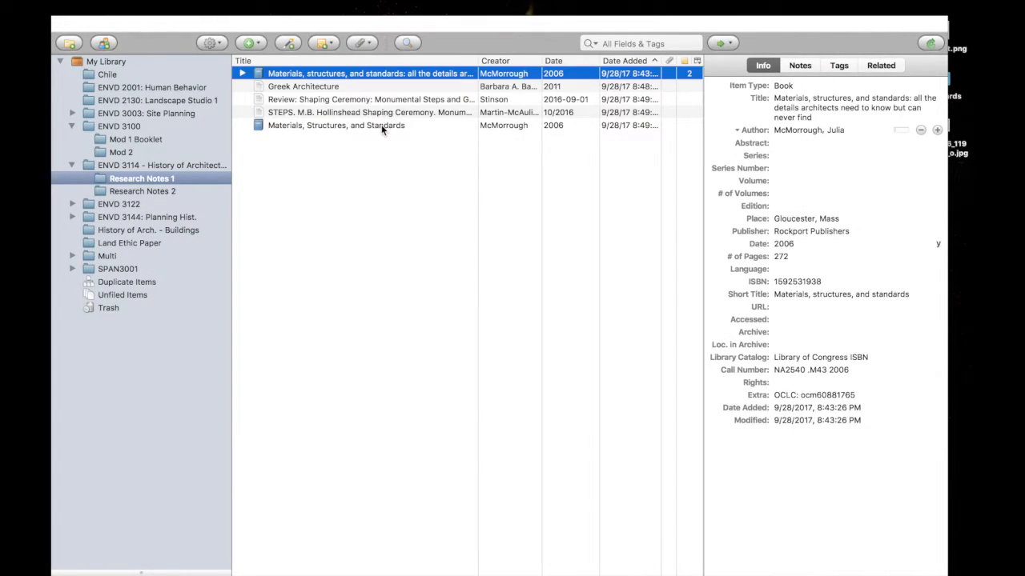
- Move the duplicated copy of Materials, Structures, and Standards to the trash as well
right_click(381, 126)
click(402, 211)
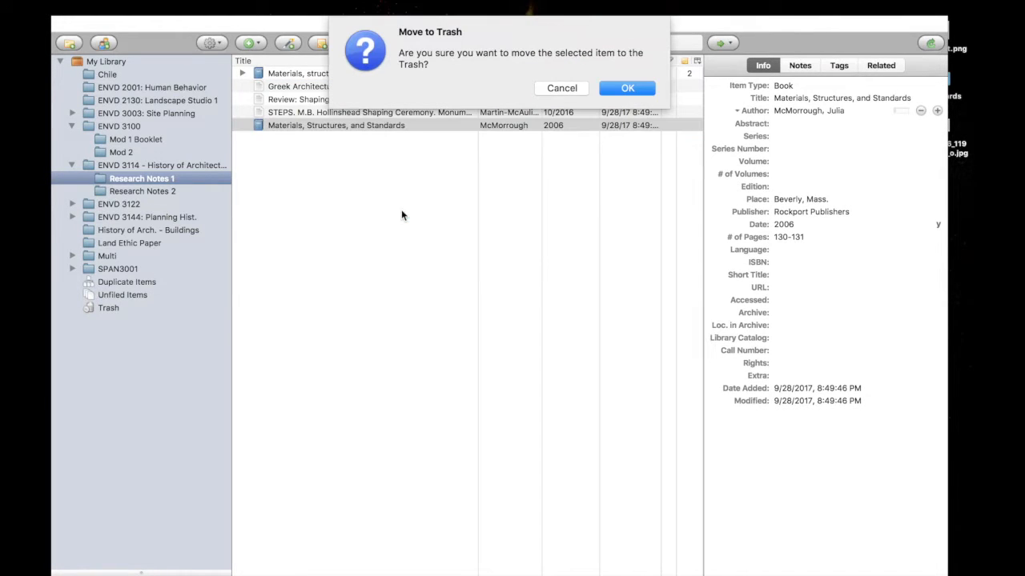
click(626, 88)
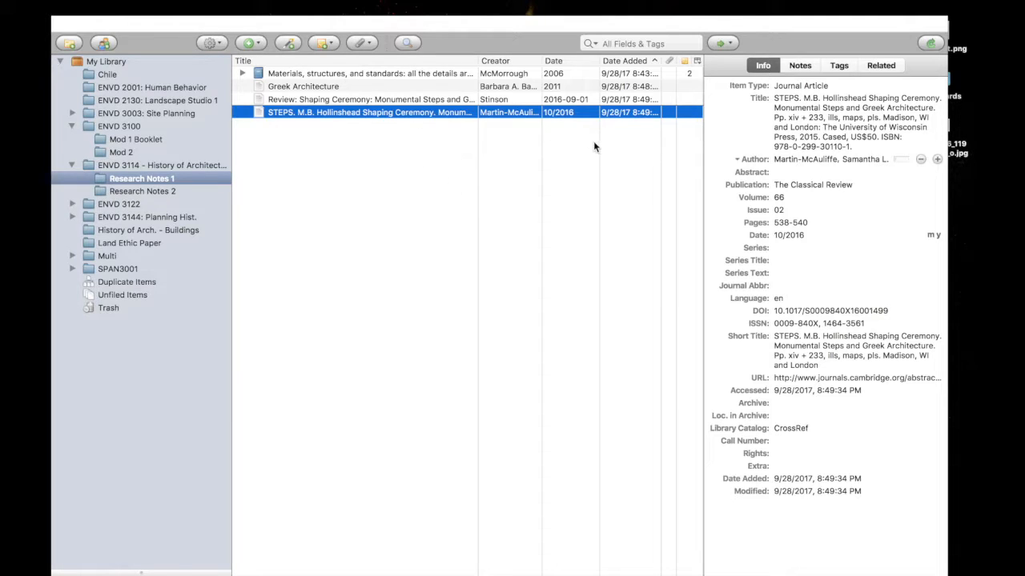
- Look through the STEPS article's tags, notes and related items, and return to its bibliographic information
click(832, 67)
click(805, 69)
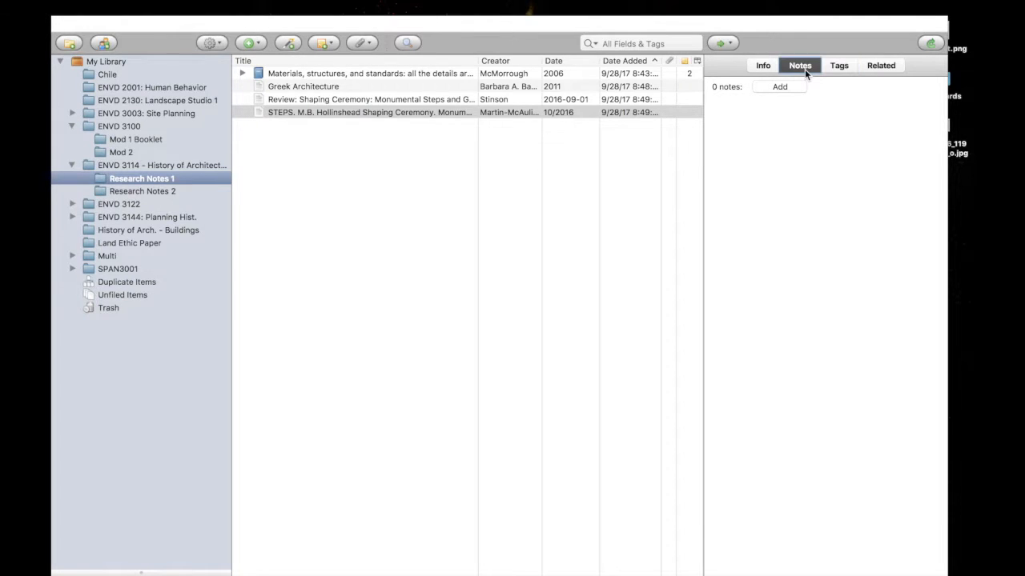
click(874, 71)
click(758, 65)
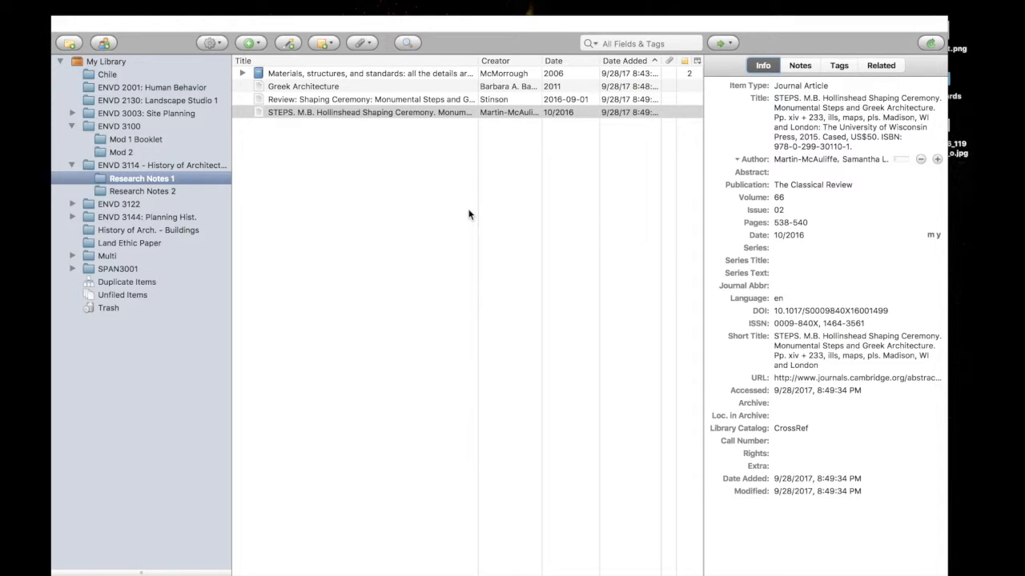
- Switch to the Word document and place the cursor after "tortor at" in the first paragraph, where a citation belongs
key(super+Tab)
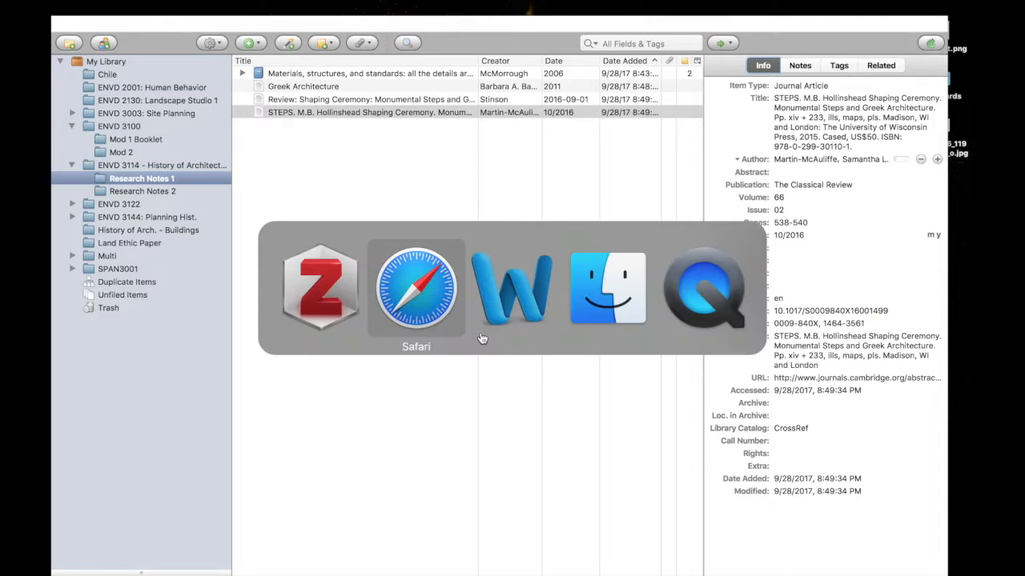
click(481, 338)
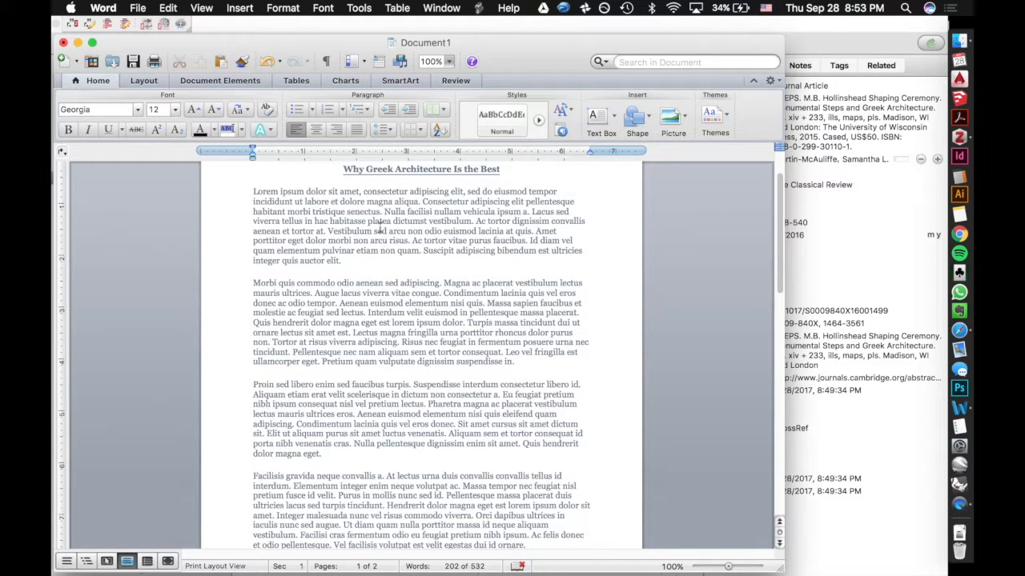
mouse_move(327, 230)
mouse_down()
mouse_move(307, 213)
mouse_move(325, 230)
mouse_up()
- Return to Zotero and copy the STEPS article's citation to the clipboard in Chicago Manual of Style 16th edition (author-date)
key(super+Tab)
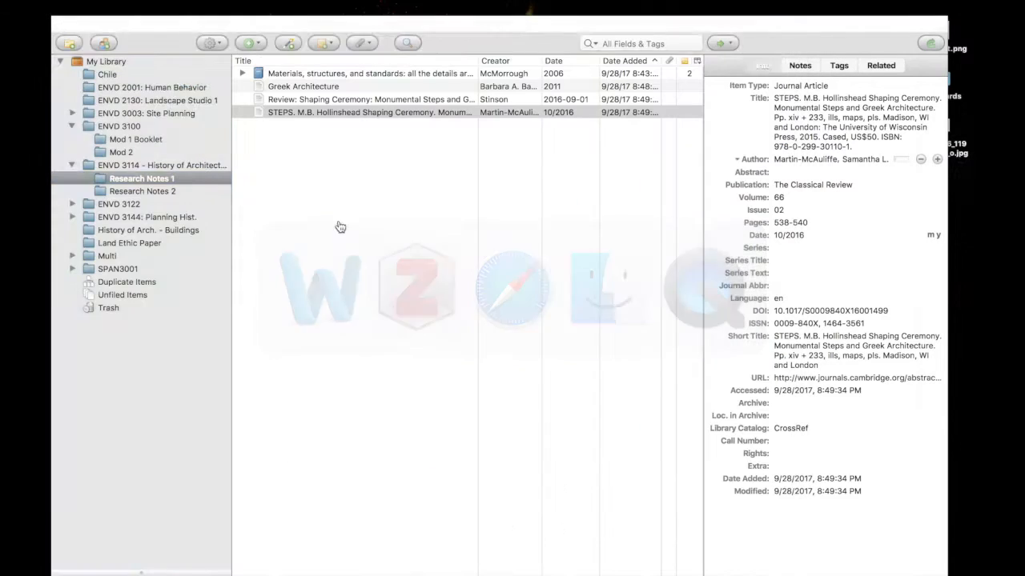
click(413, 112)
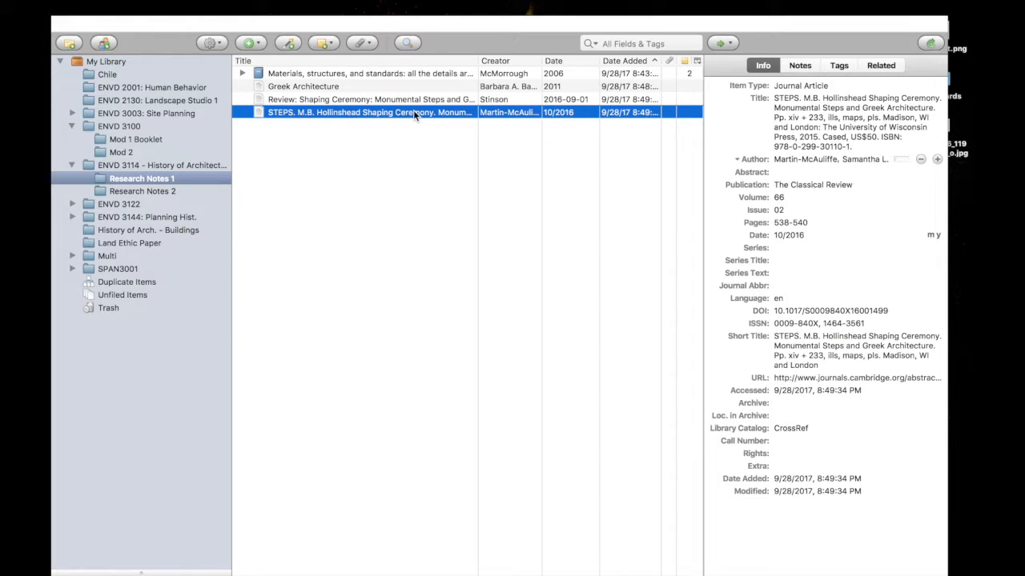
right_click(413, 110)
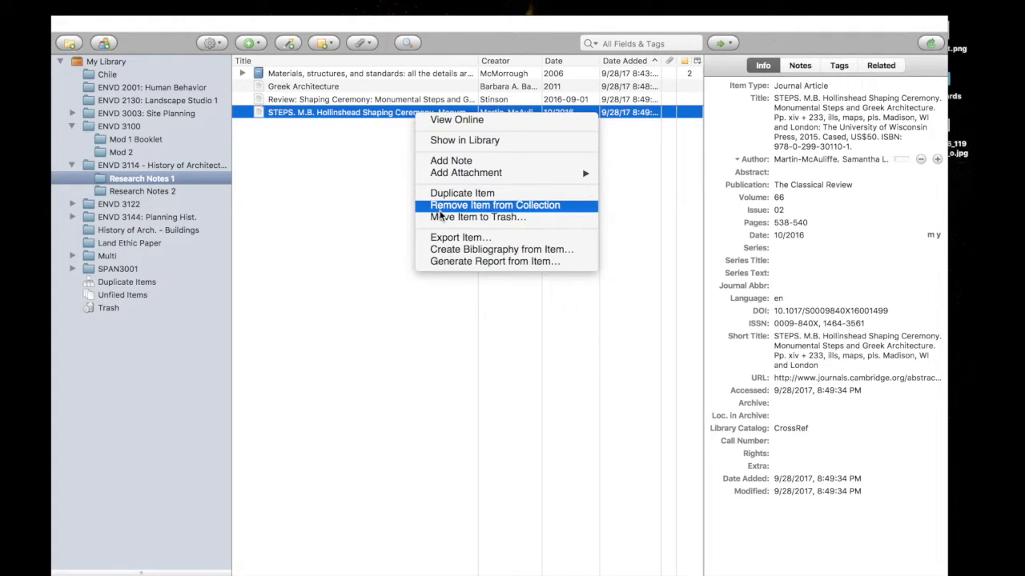
click(445, 251)
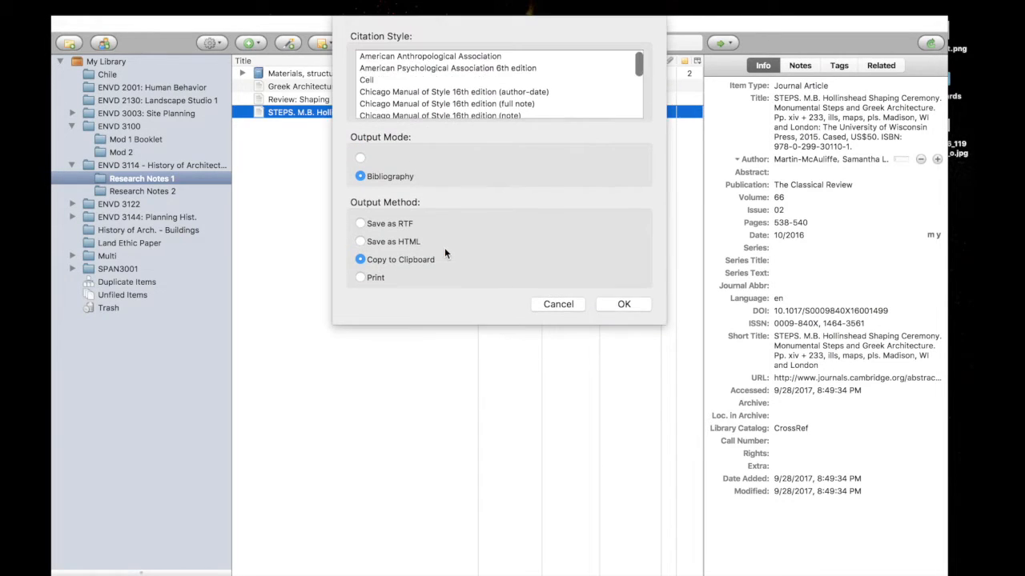
click(377, 159)
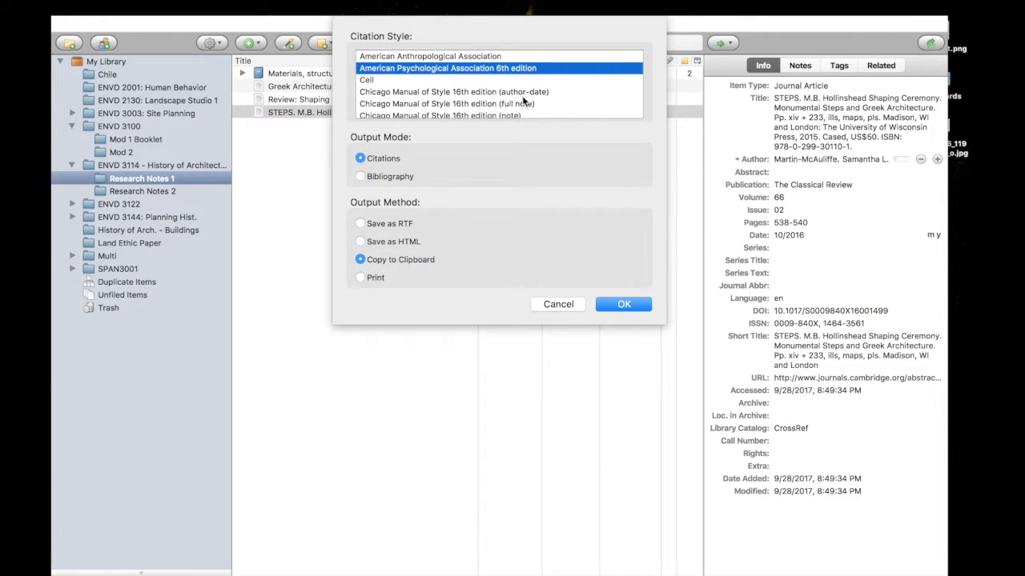
scroll(523, 100, down, 5)
scroll(523, 100, up, 5)
click(524, 93)
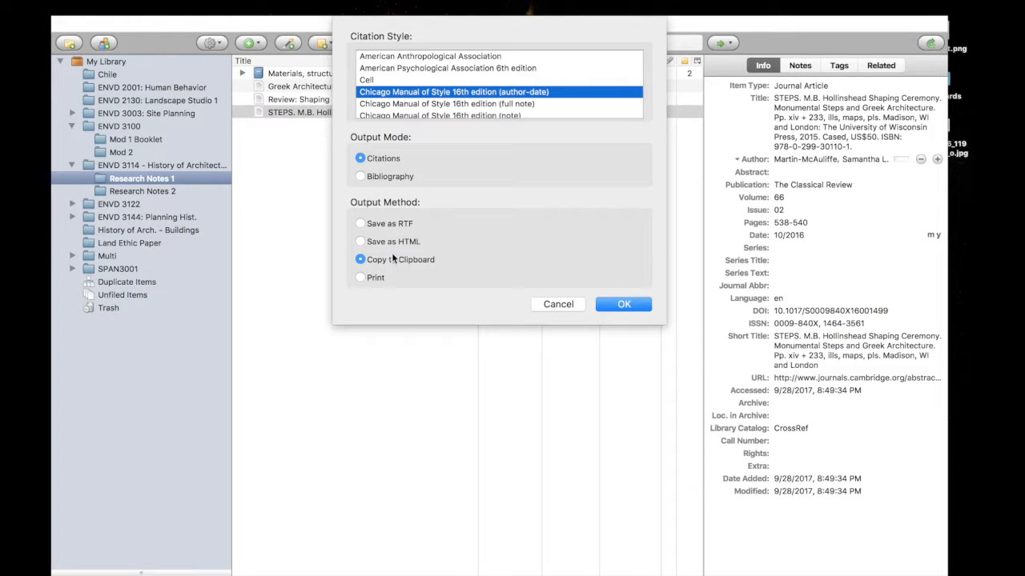
click(623, 304)
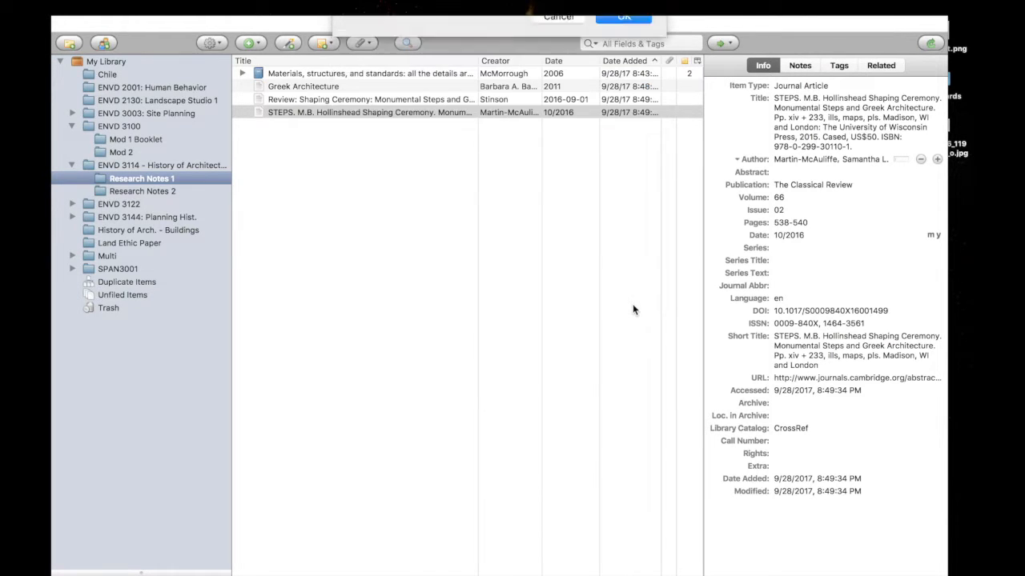
- Switch to Word and paste the STEPS article's in-text citation after "tortor at" in the first paragraph
key(super+Tab)
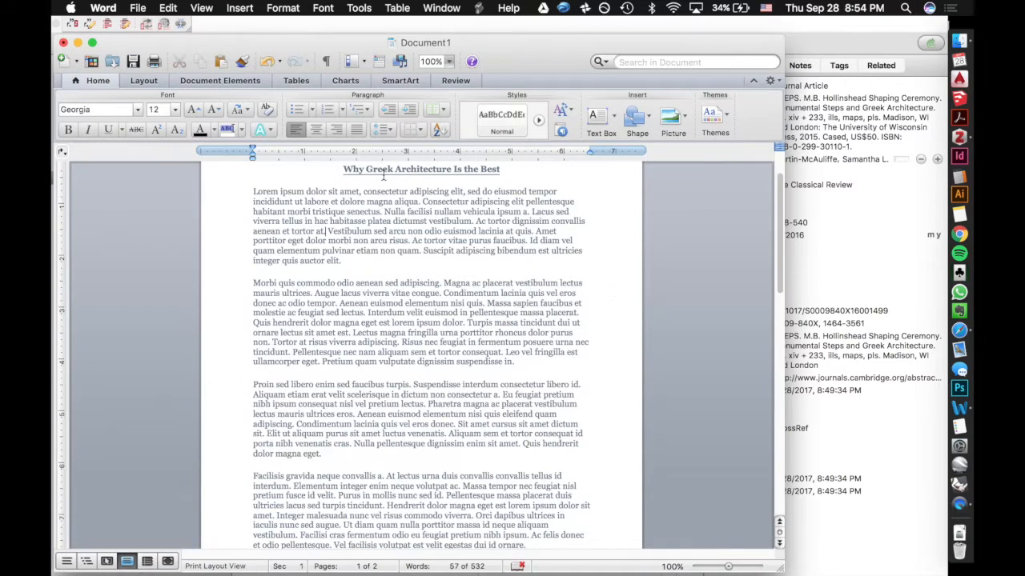
click(324, 232)
text((Martin-McAuliffe 2016))
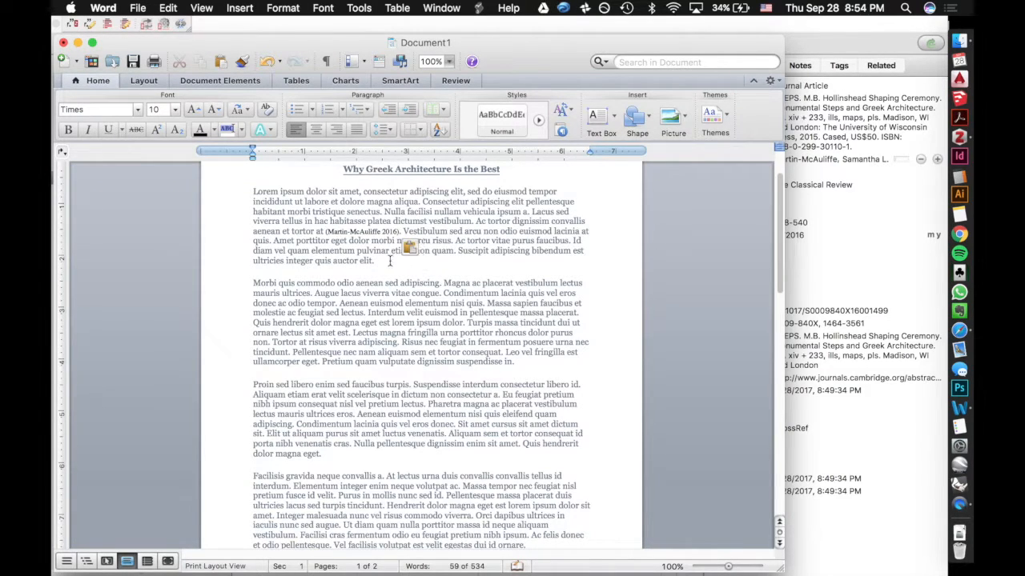
- Paste the same STEPS citation into the second paragraph, after the sentence ending "est lorem ipsum dolor."
click(381, 282)
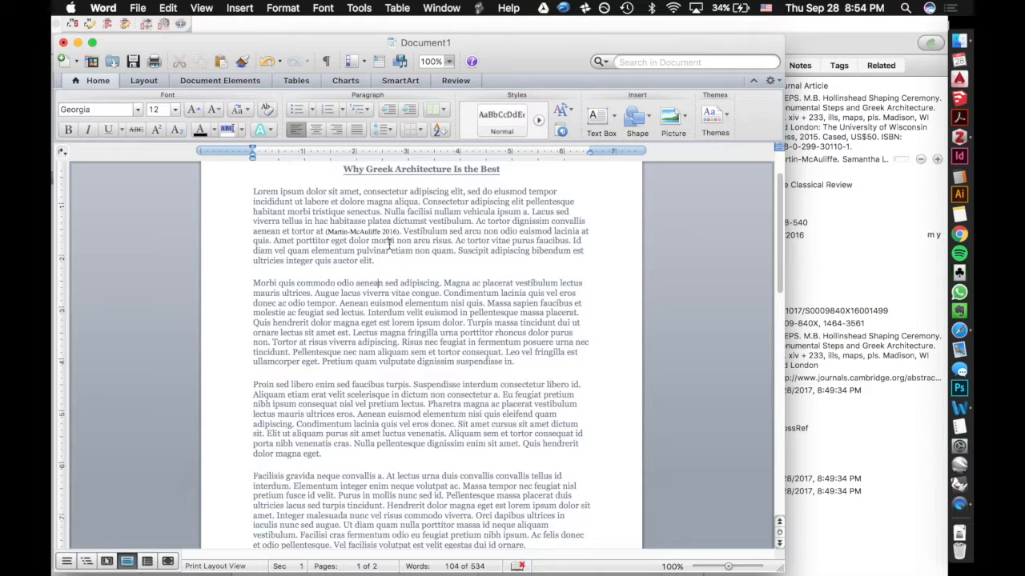
scroll(400, 285, down, 1)
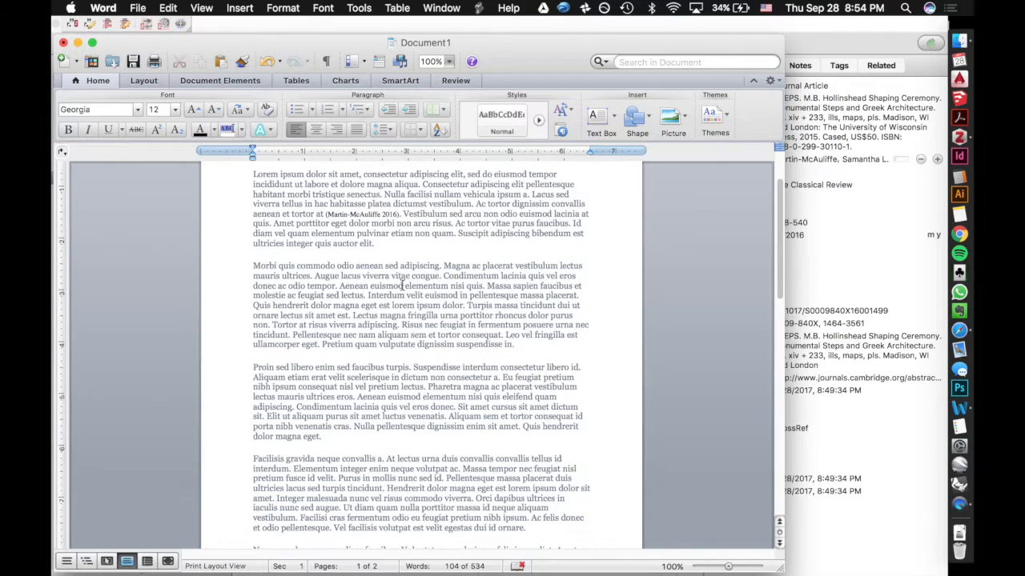
text((Martin-McAuliffe 2016))
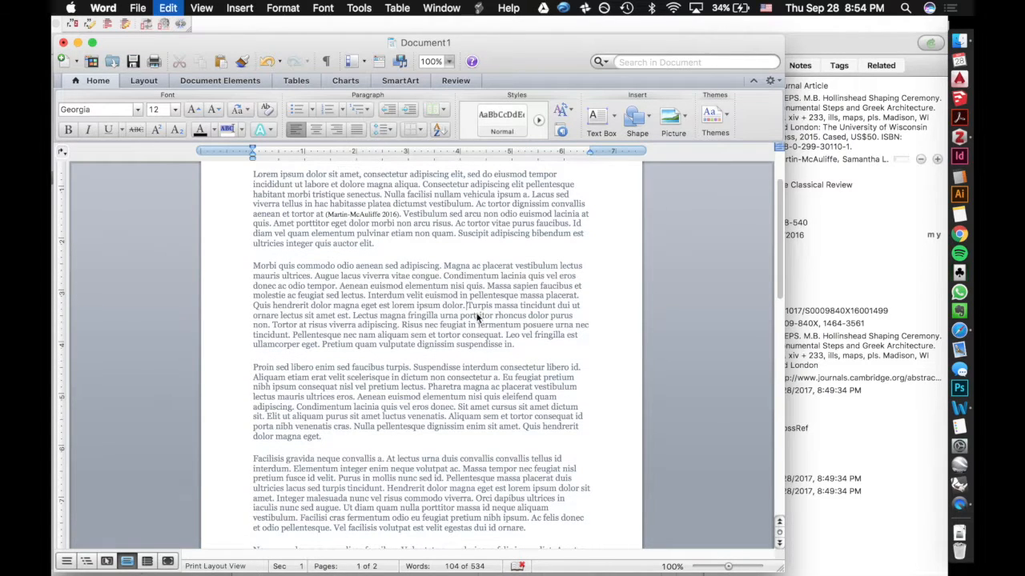
scroll(457, 404, down, 4)
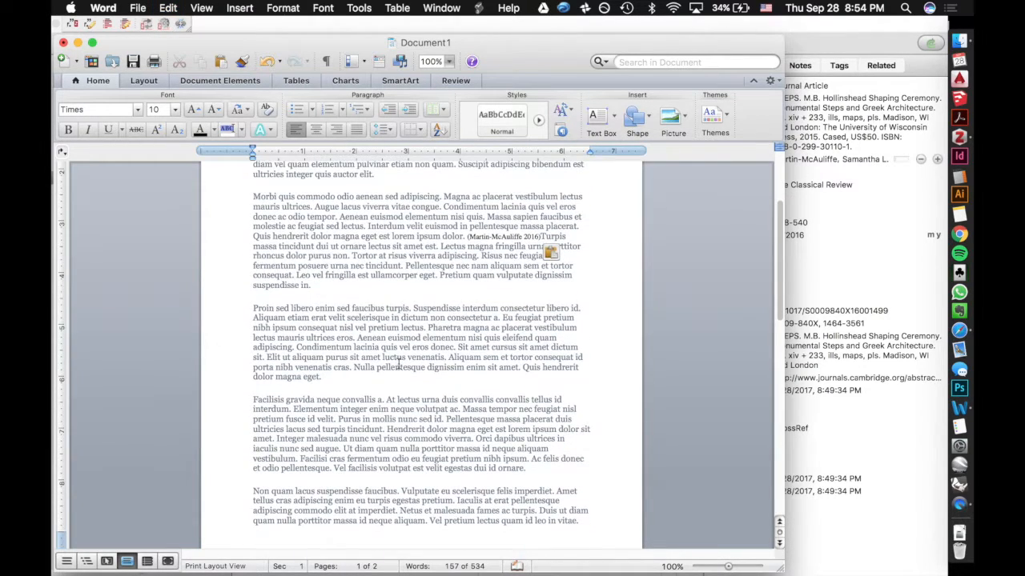
- Switch to Zotero and copy the Shaping Ceremony review's citation to the clipboard in Chicago Manual of Style 16th edition (author-date)
key(super+Tab)
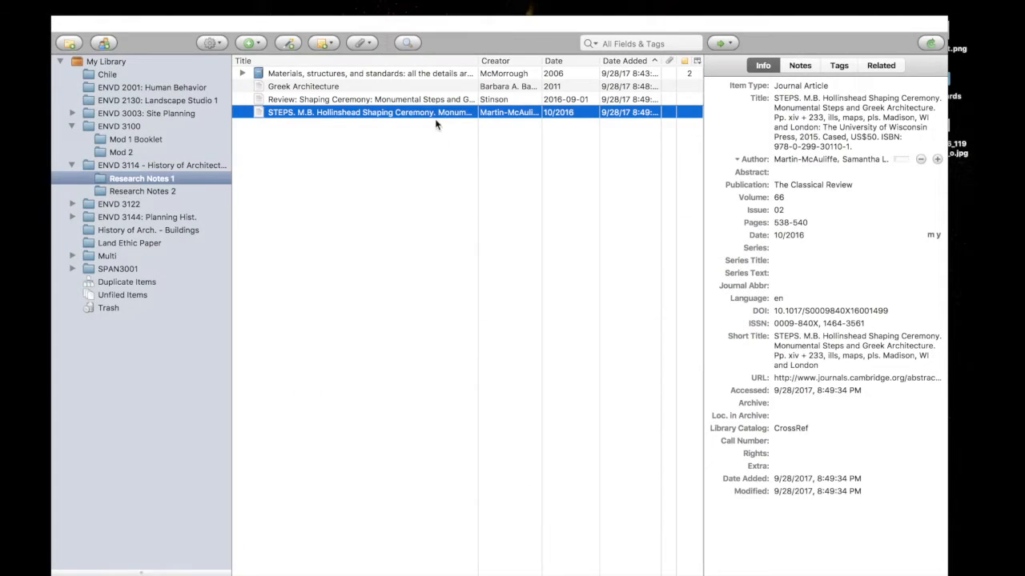
click(419, 99)
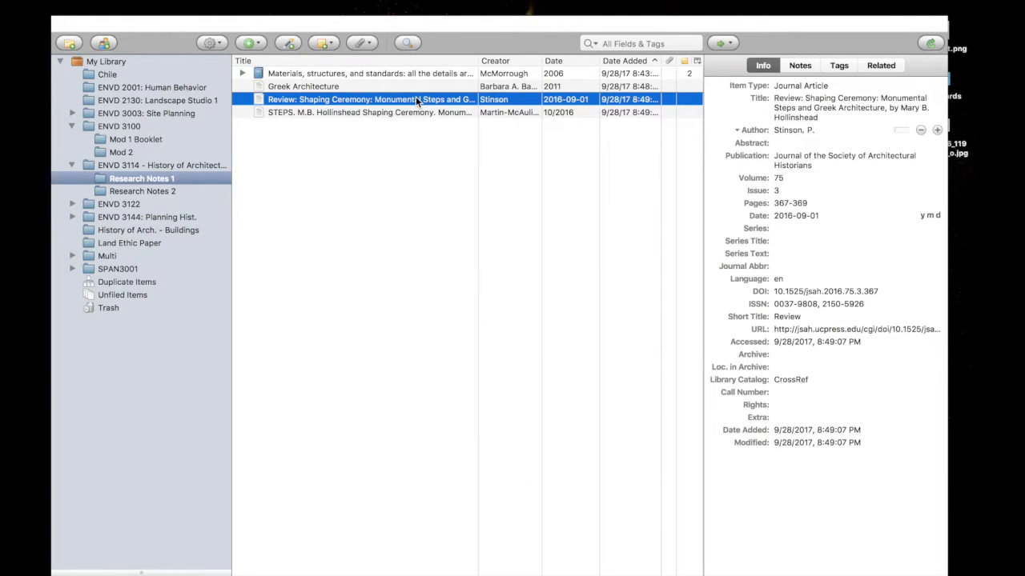
right_click(420, 100)
click(468, 236)
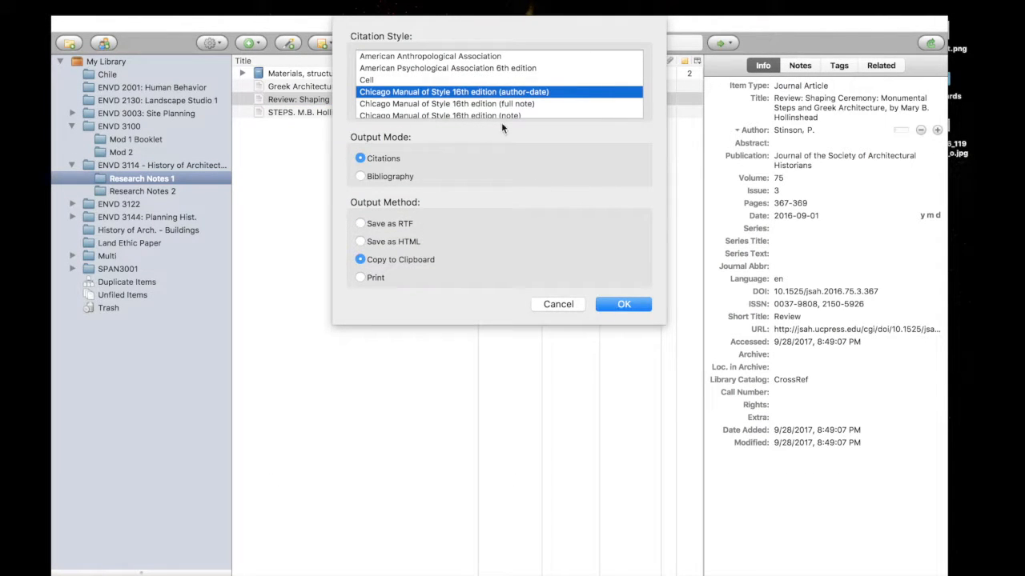
click(625, 304)
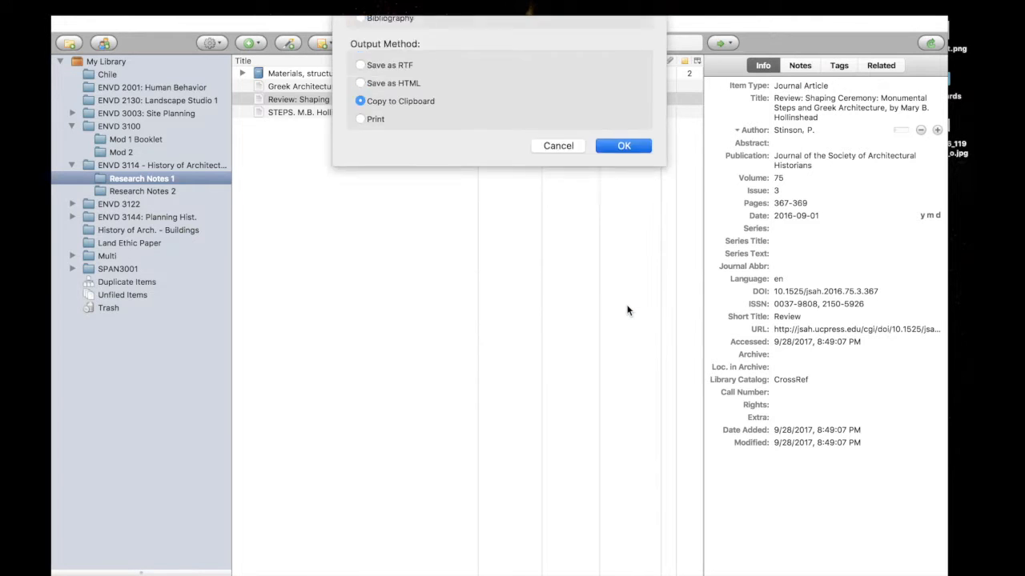
- Switch to Word and paste the review's in-text citation after "convallis a" in the paragraph beginning "Facilisis gravida"
key(super+Tab)
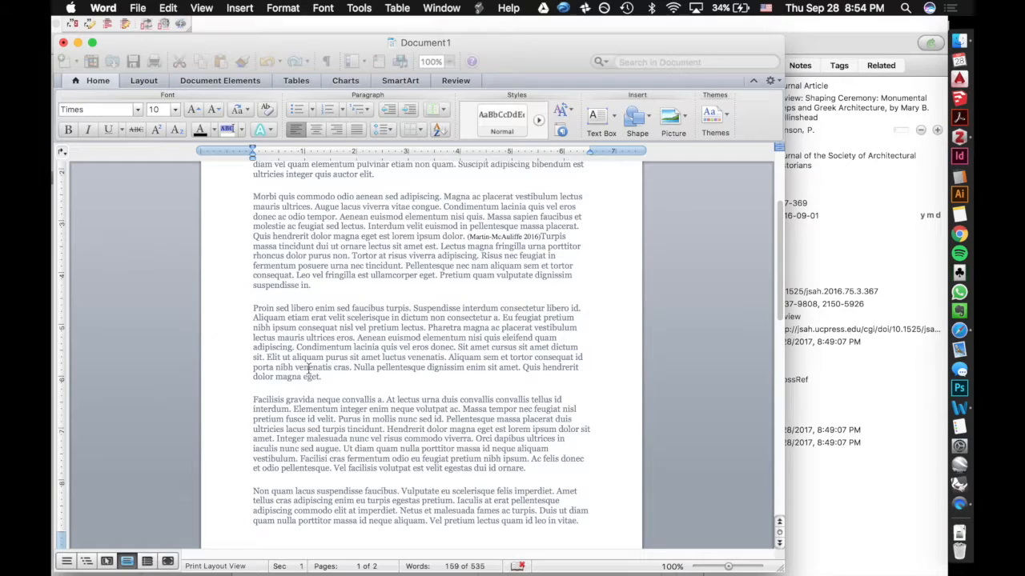
click(344, 402)
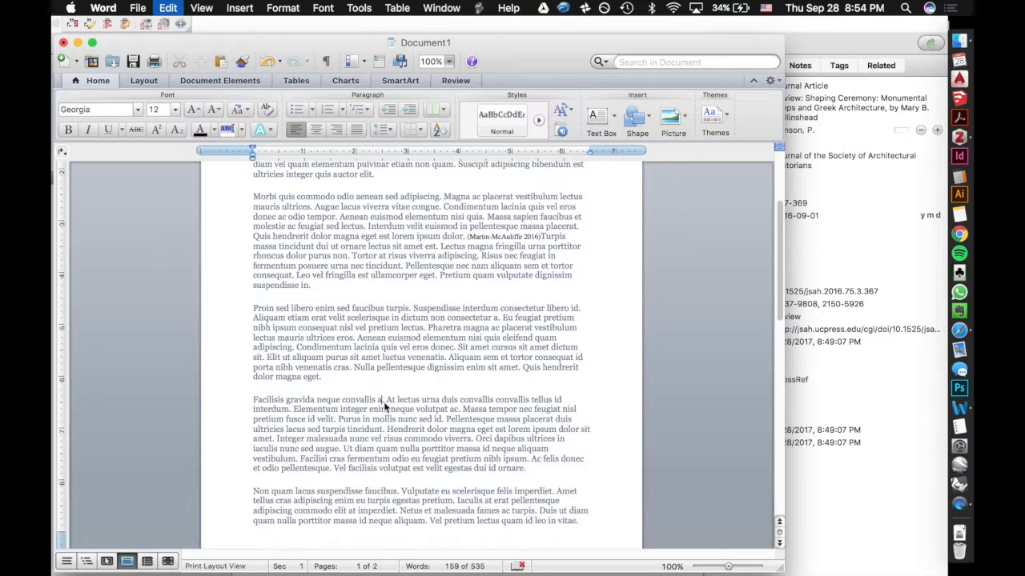
text((Stinson 2016))
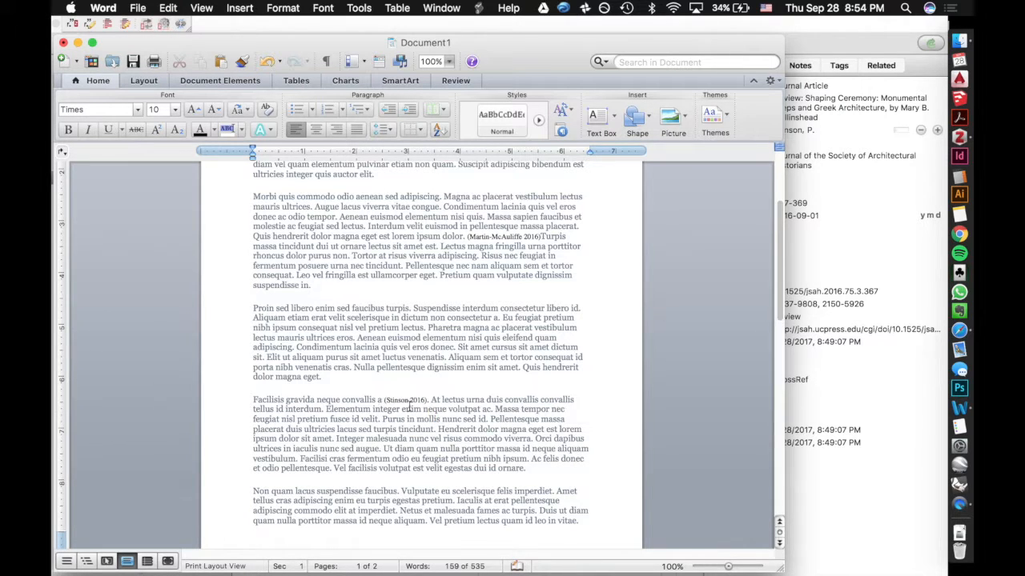
- Insert a page break after the paper's last paragraph to start a new blank page
click(425, 437)
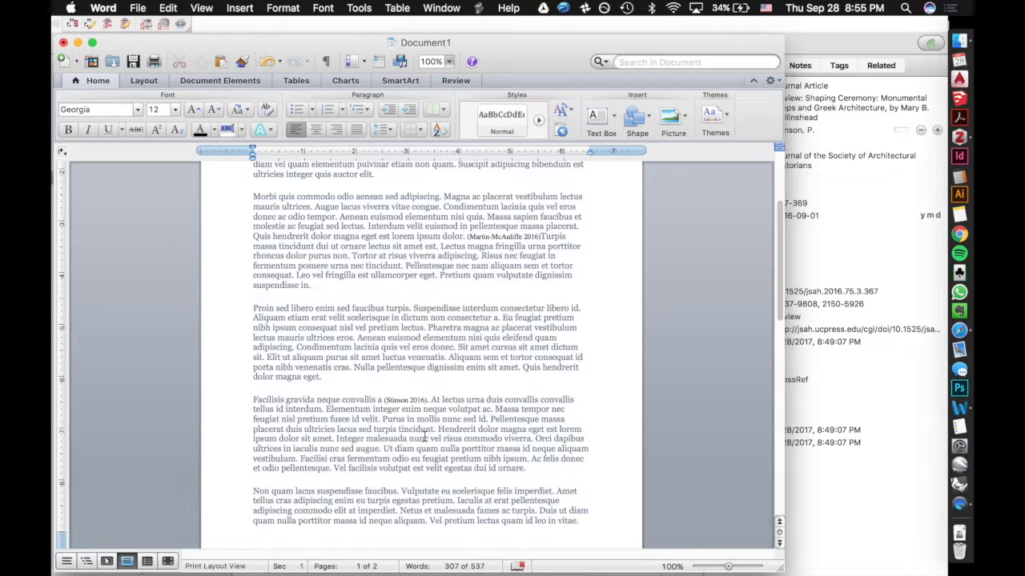
scroll(425, 437, down, 15)
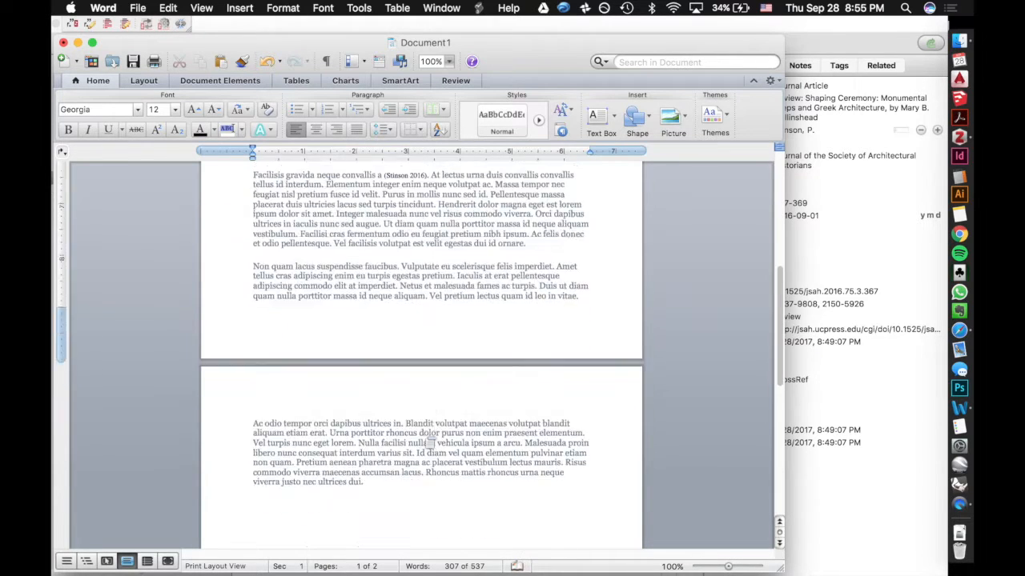
scroll(424, 433, down, 2)
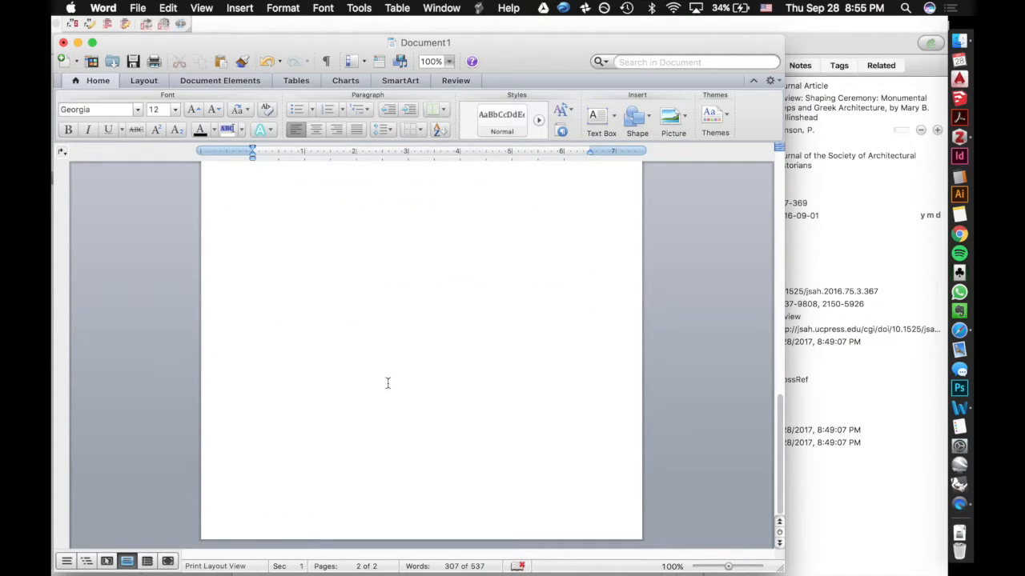
click(397, 416)
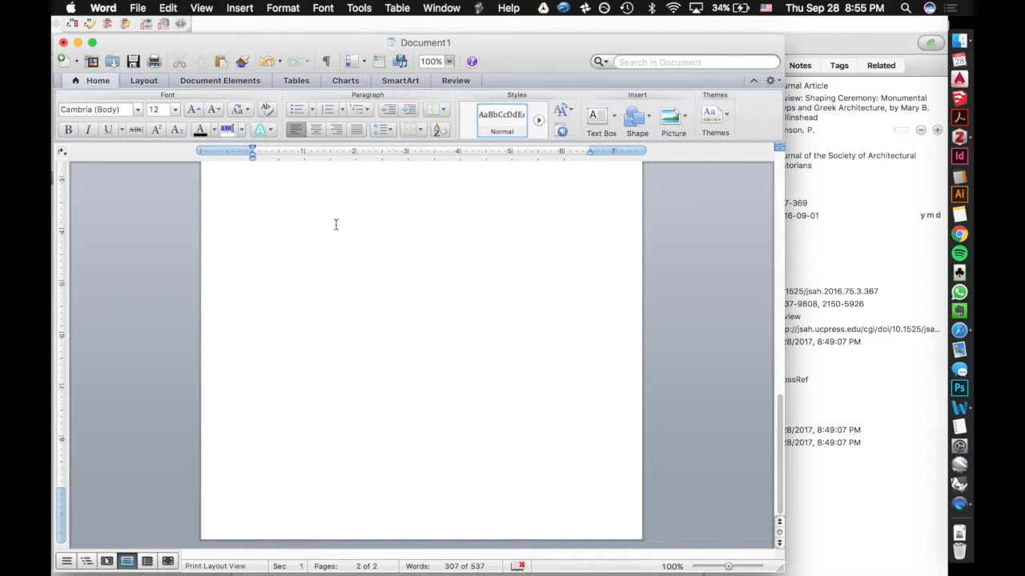
click(284, 8)
mouse_move(248, 8)
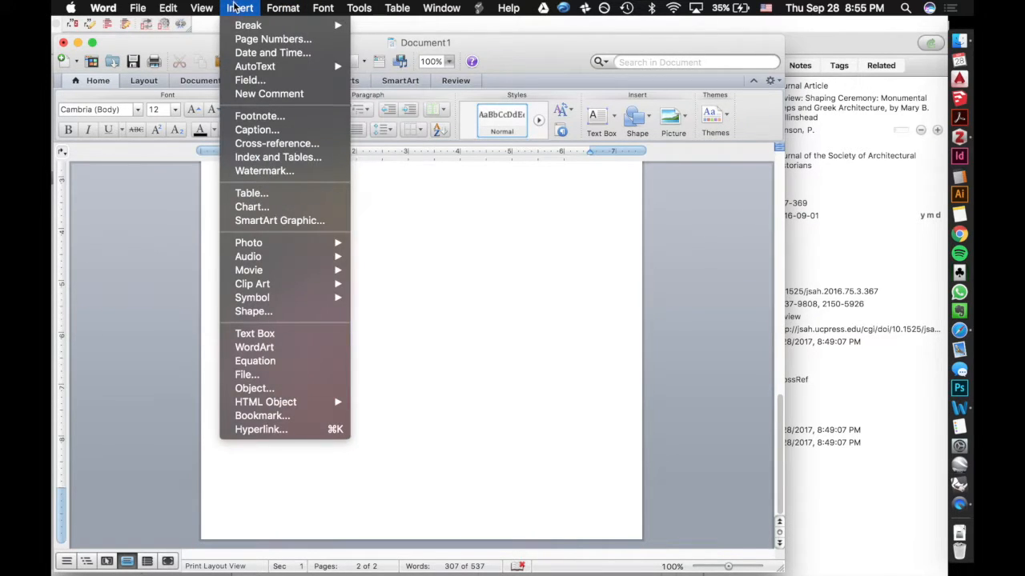
click(384, 32)
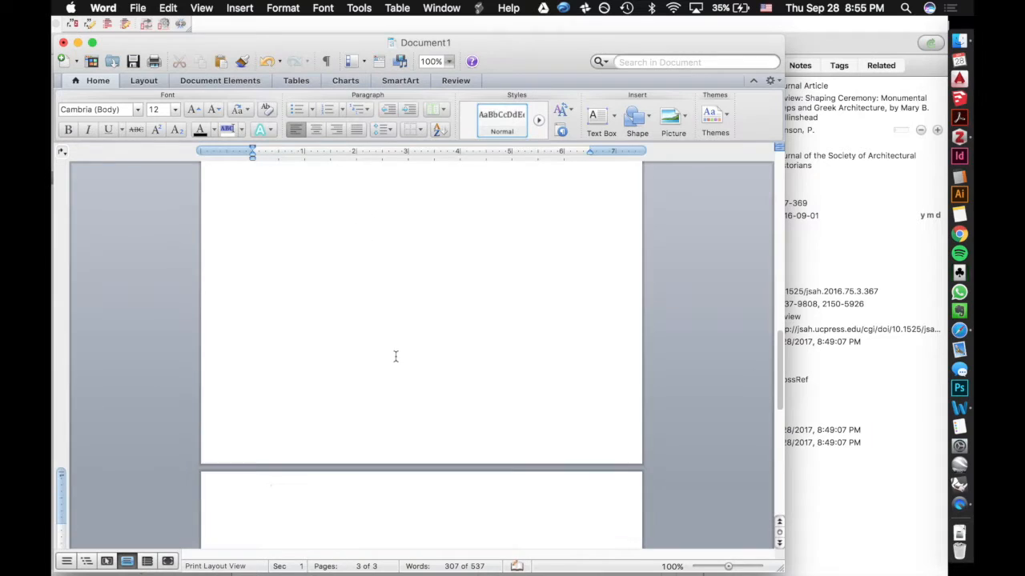
click(396, 411)
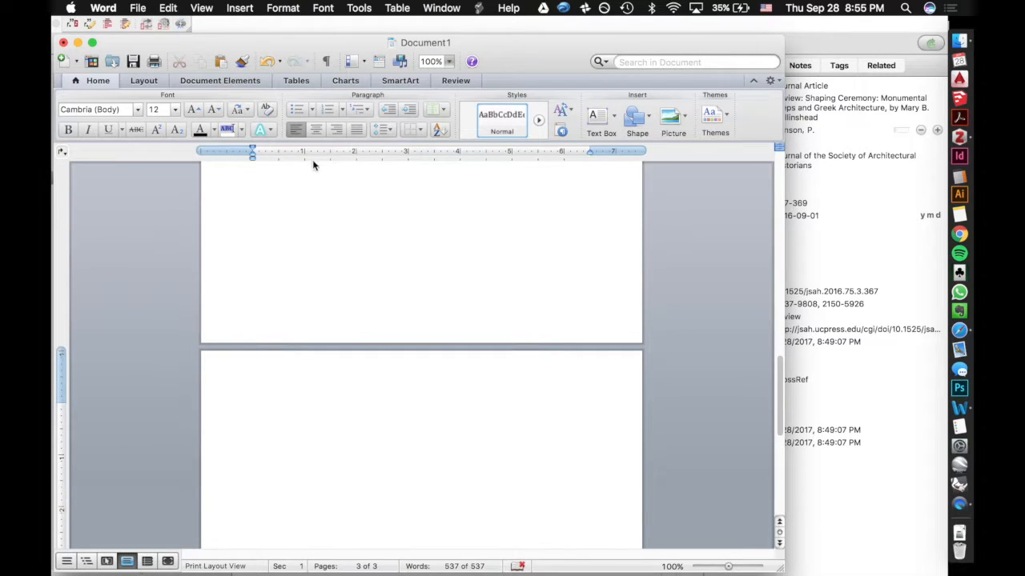
- Add a centered, bold, underlined "Bibliography" heading on the new page and reset the line below to plain, left-aligned text
click(316, 129)
click(70, 131)
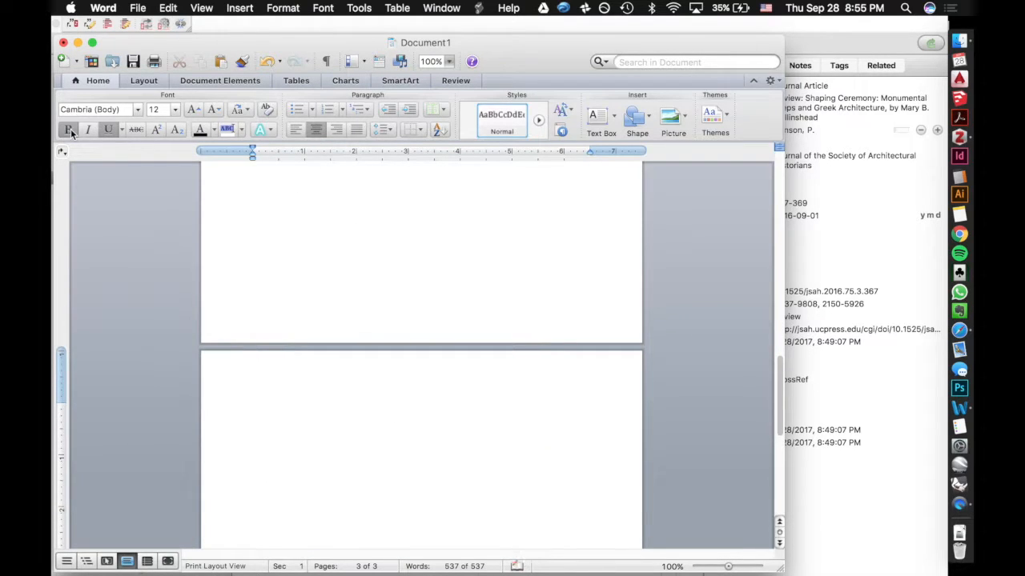
text(Bibliogr)
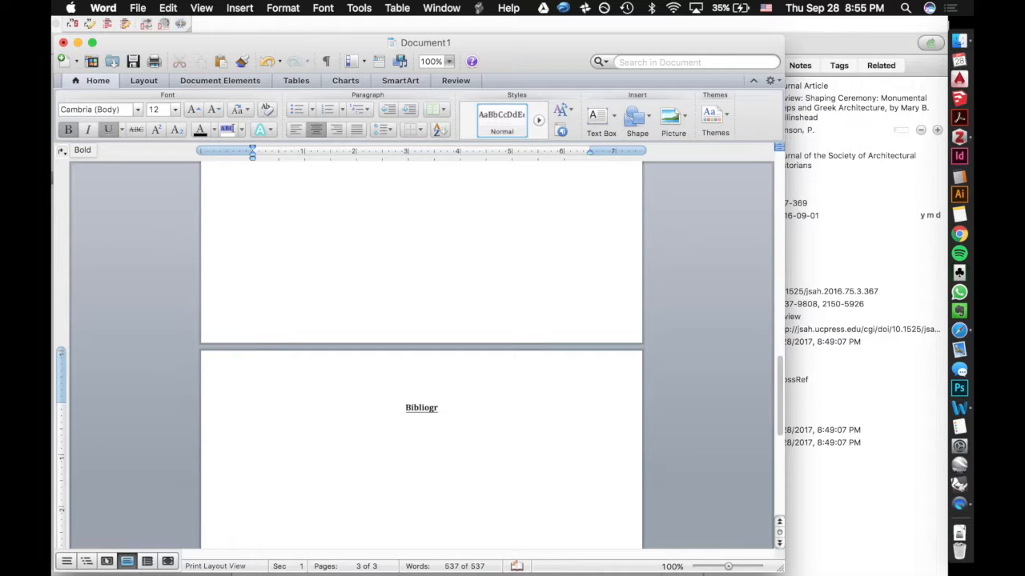
text(aphy)
key(Return)
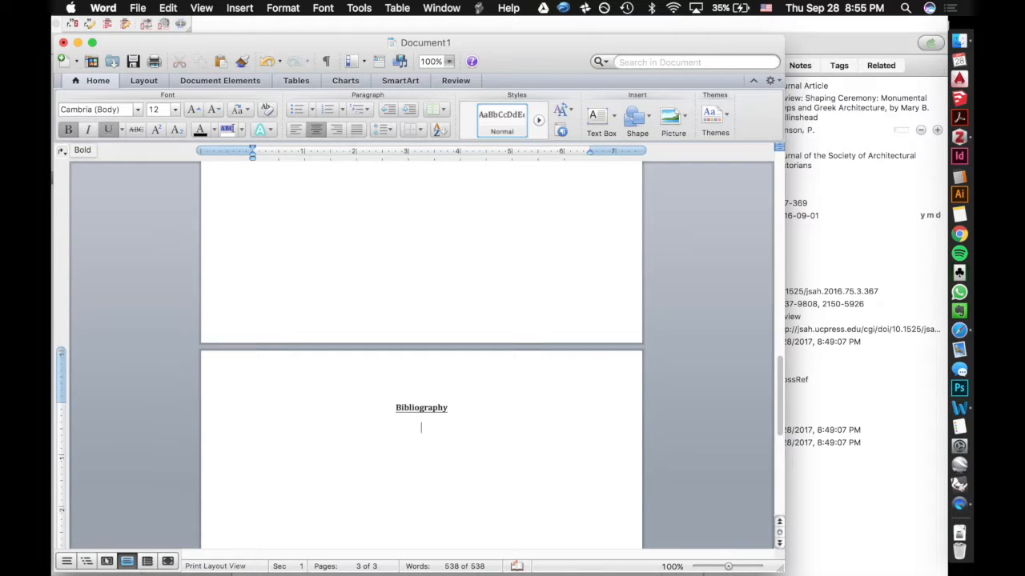
click(69, 131)
click(107, 130)
click(295, 130)
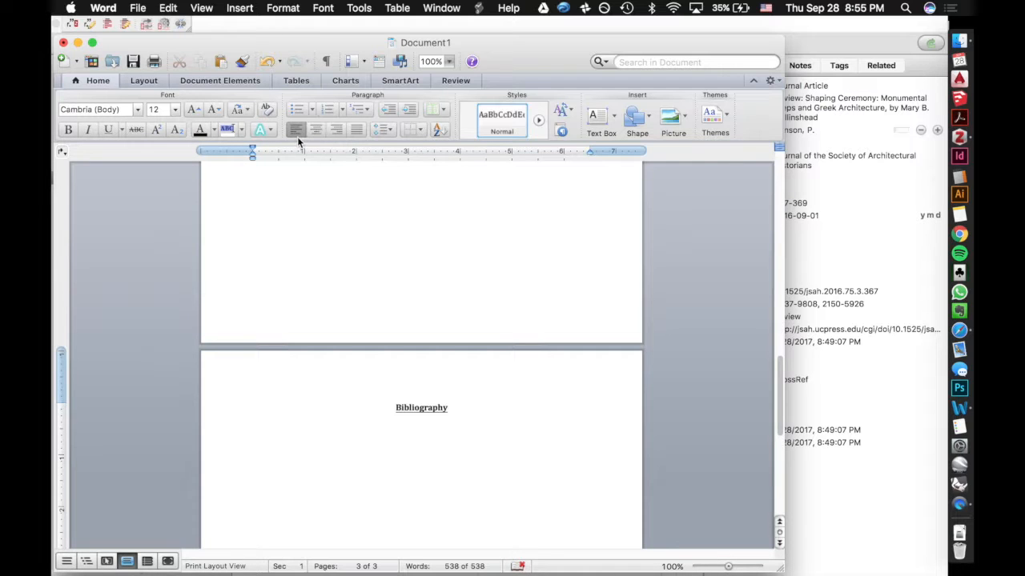
- Switch to Zotero and copy all four Research Notes 1 items to the clipboard as a Chicago Manual of Style 16th edition (author-date) bibliography
key(super+Tab)
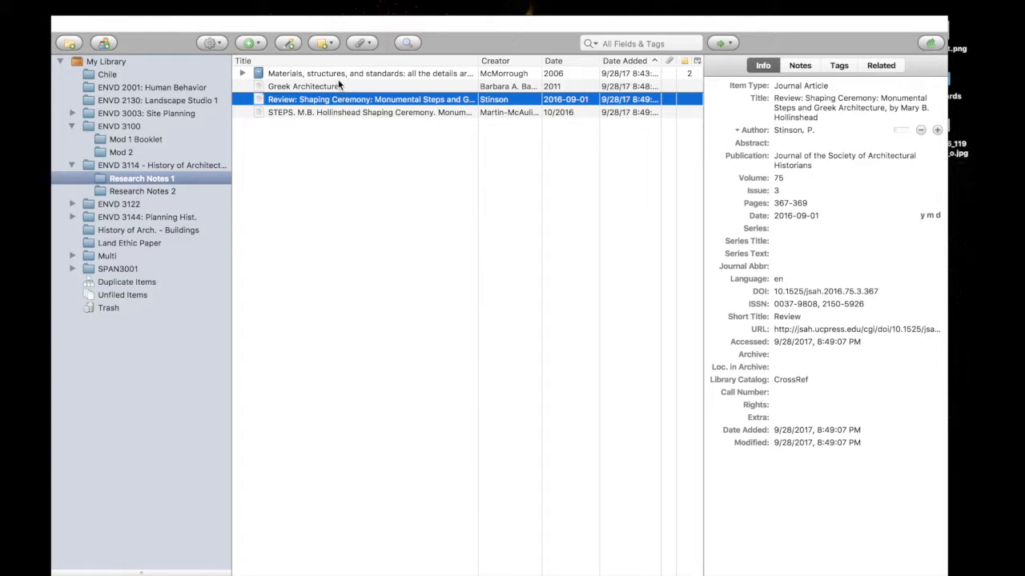
click(340, 74)
shift+click(343, 112)
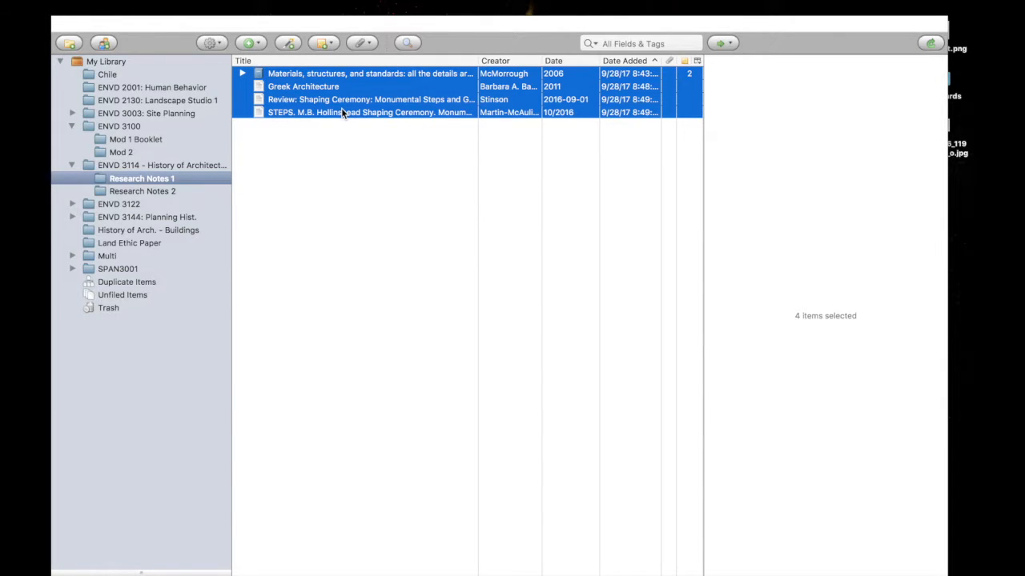
right_click(342, 112)
click(382, 197)
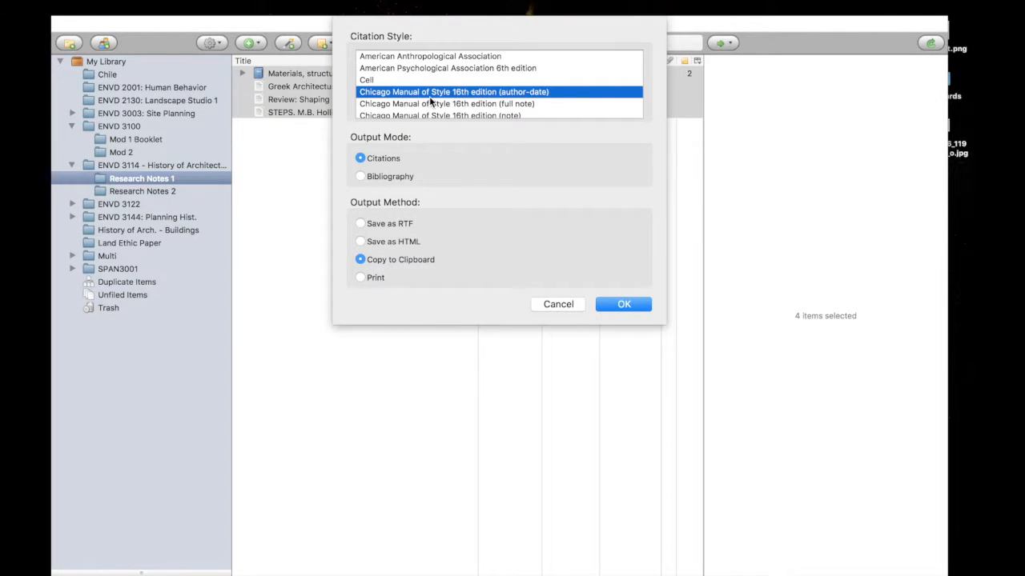
click(392, 181)
click(640, 304)
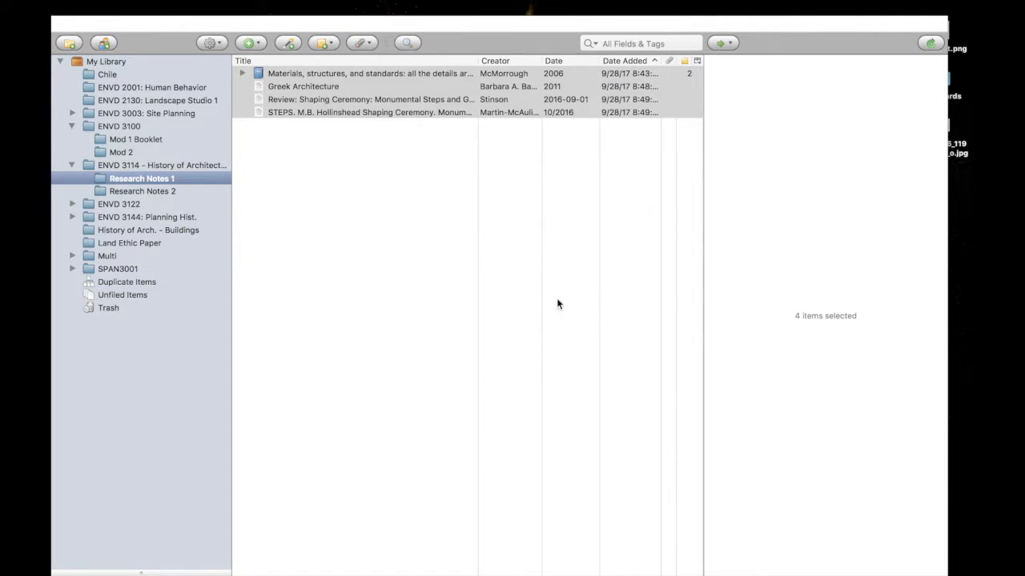
- Switch to Word and paste the copied bibliography below the "Bibliography" heading
key(super+Tab)
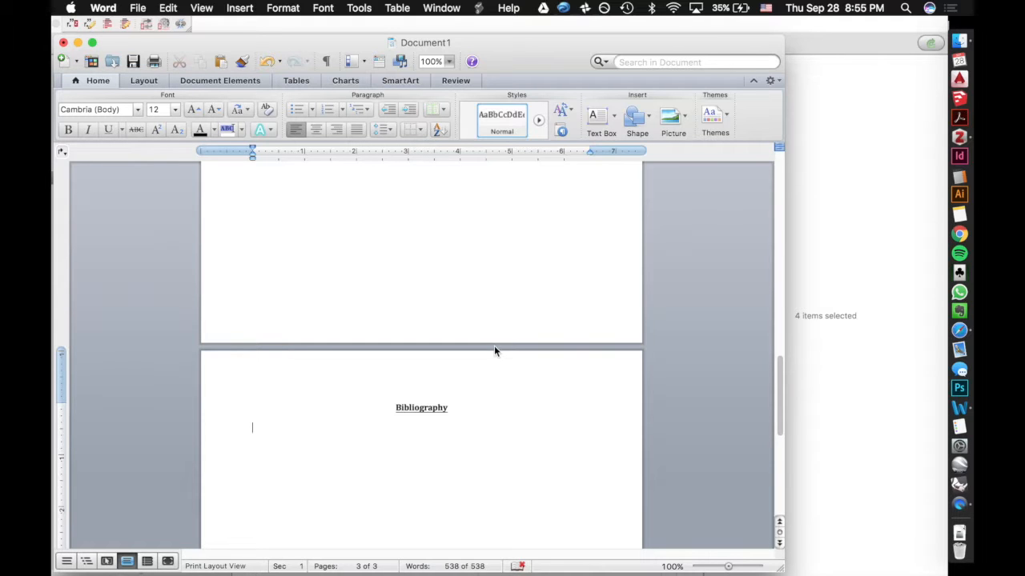
key(super+v)
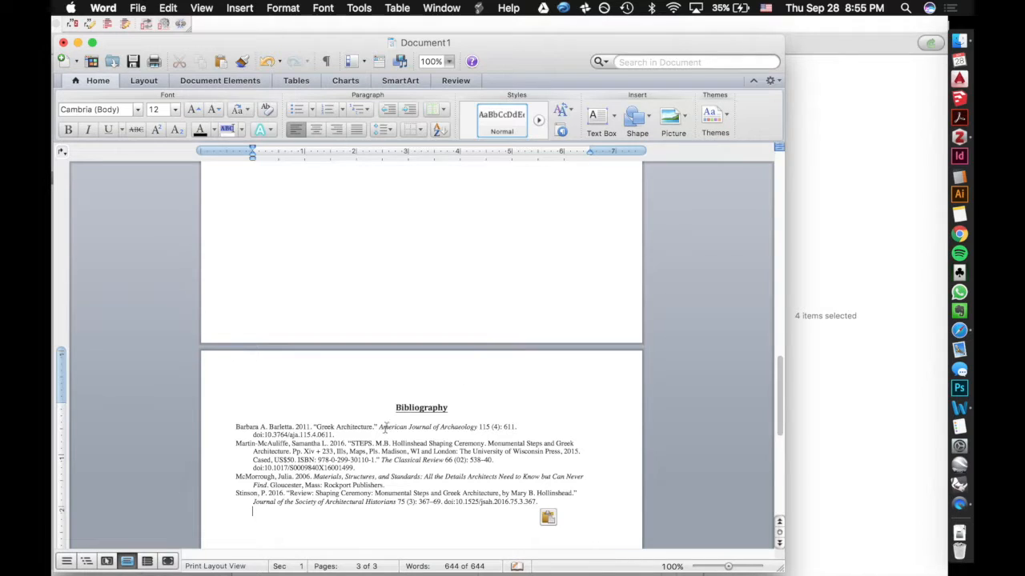
scroll(428, 471, down, 3)
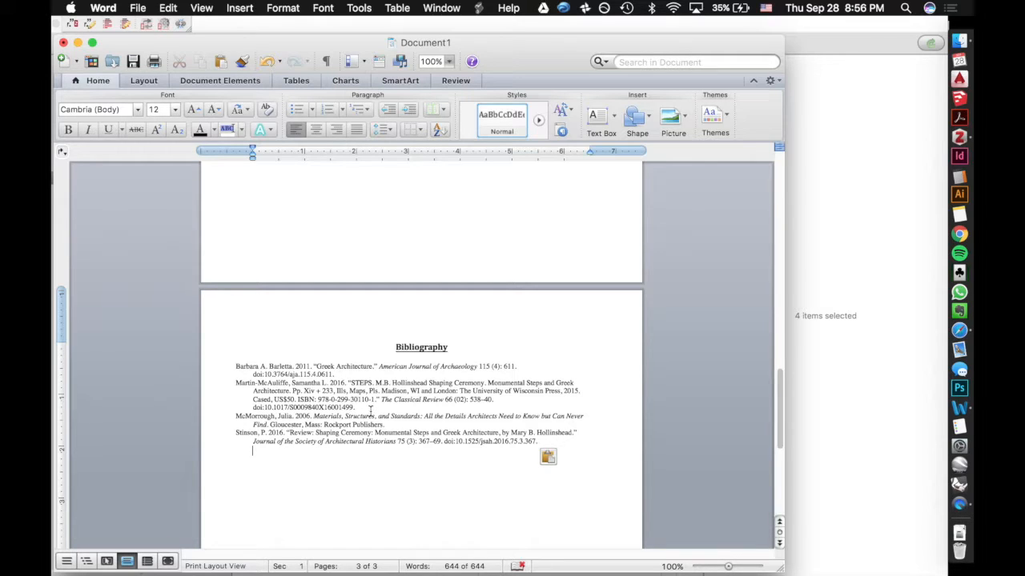
- Shift the indent of all bibliography entries so their first lines align with the page margin, keeping the hanging indent
click(233, 365)
drag(232, 366, 526, 453)
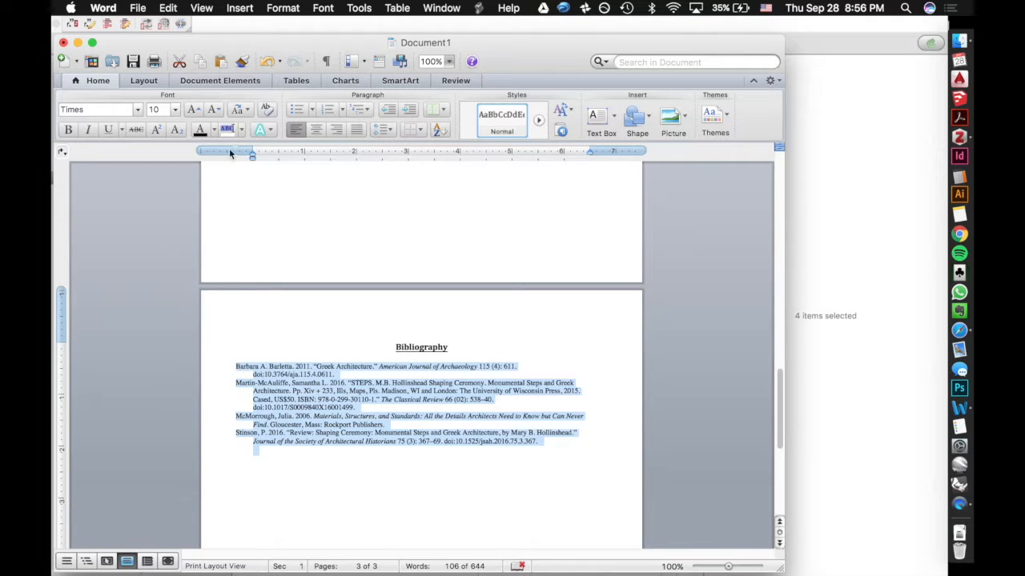
drag(253, 158, 270, 163)
click(381, 374)
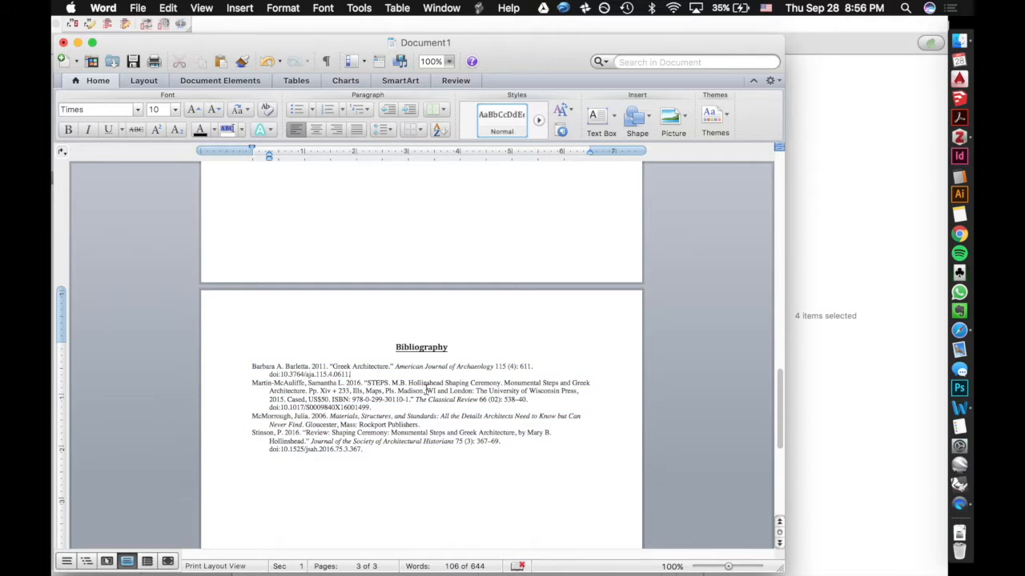
- Double-space all the bibliography entries and review the formatted list
drag(365, 450, 247, 364)
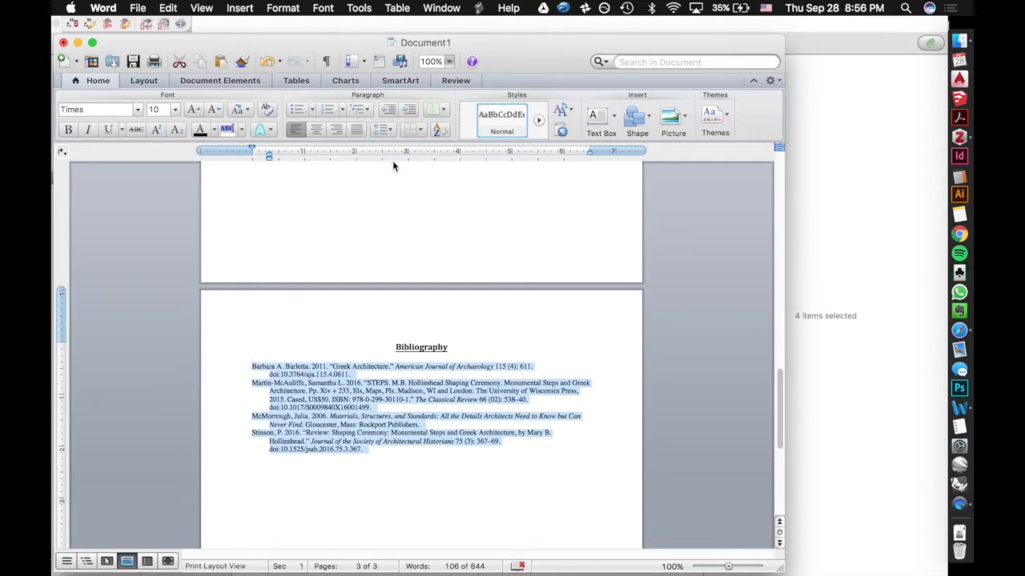
click(377, 130)
click(337, 167)
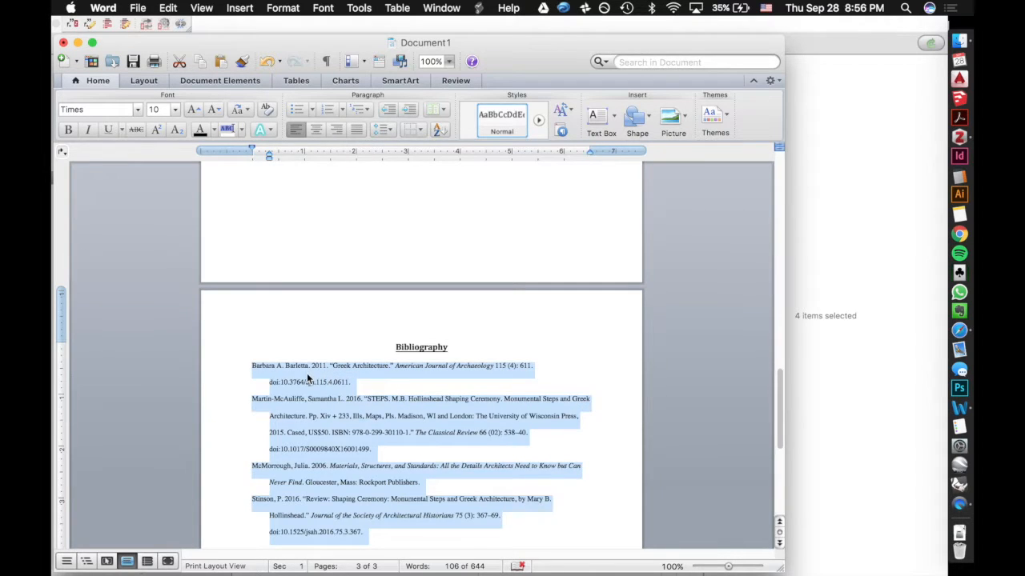
click(306, 373)
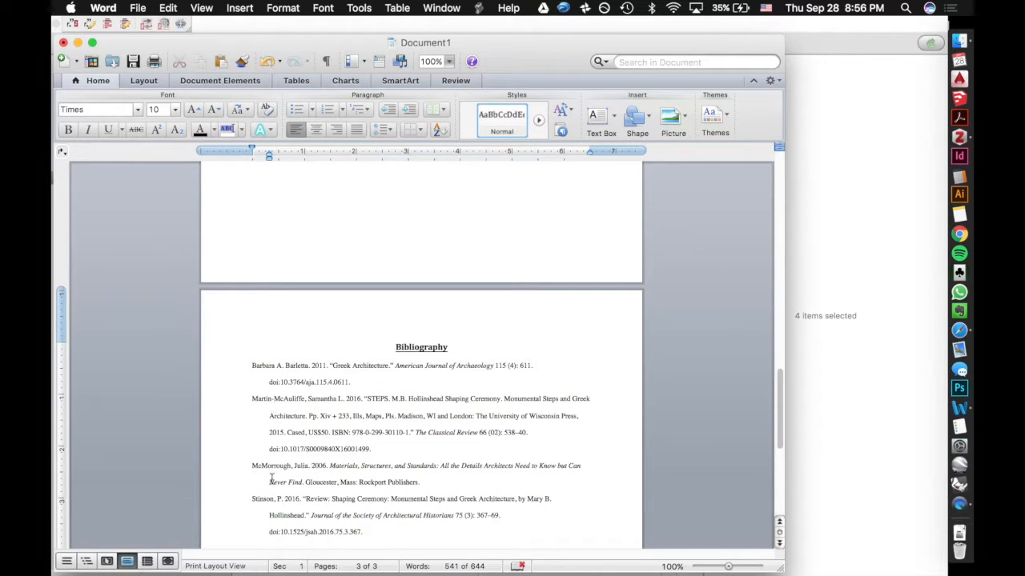
scroll(302, 428, down, 3)
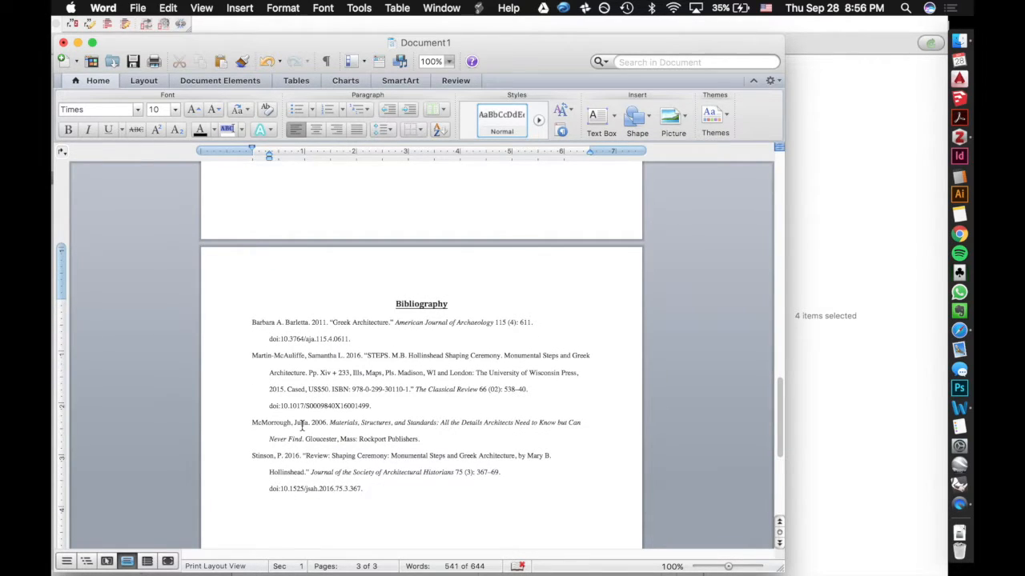
scroll(303, 426, down, 2)
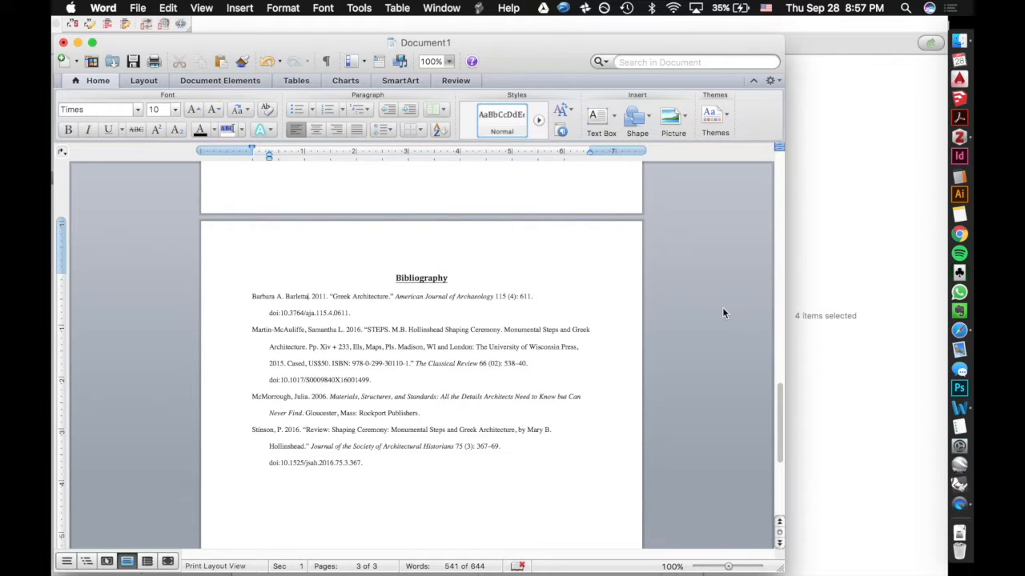
- Switch to Zotero to inspect the STEPS article's URL field, and return to the beginning of the Word paper
click(959, 137)
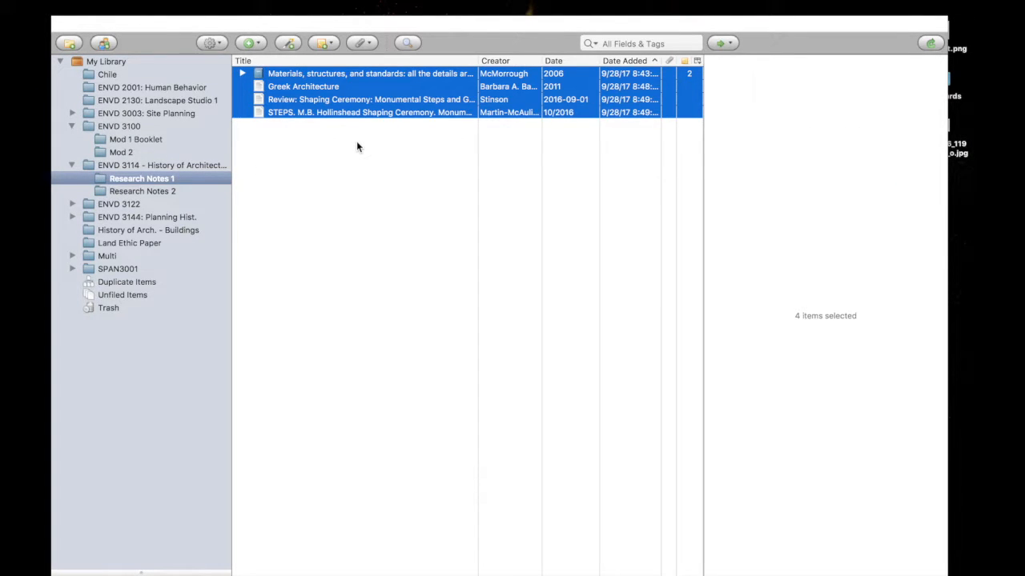
click(360, 112)
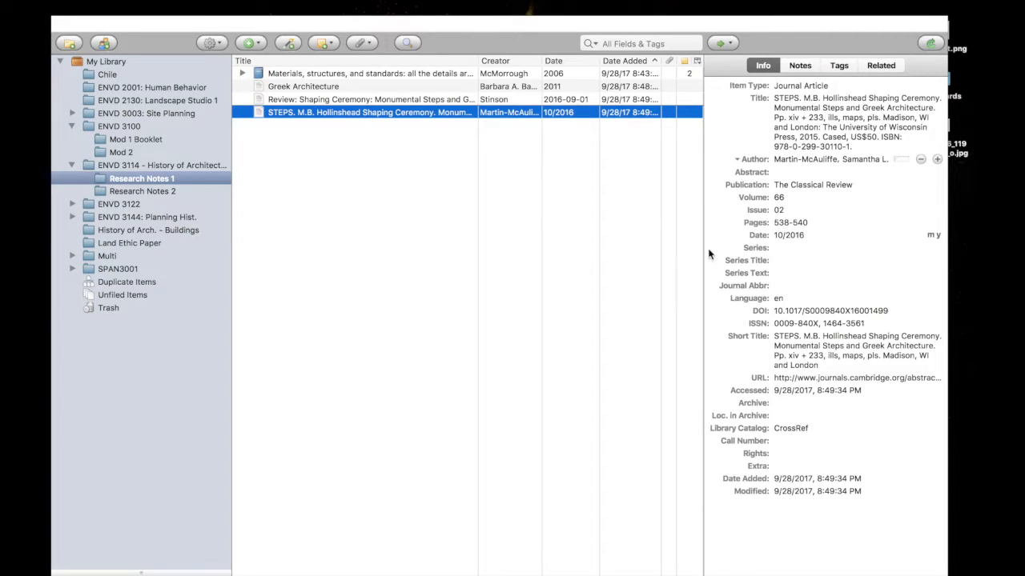
click(814, 377)
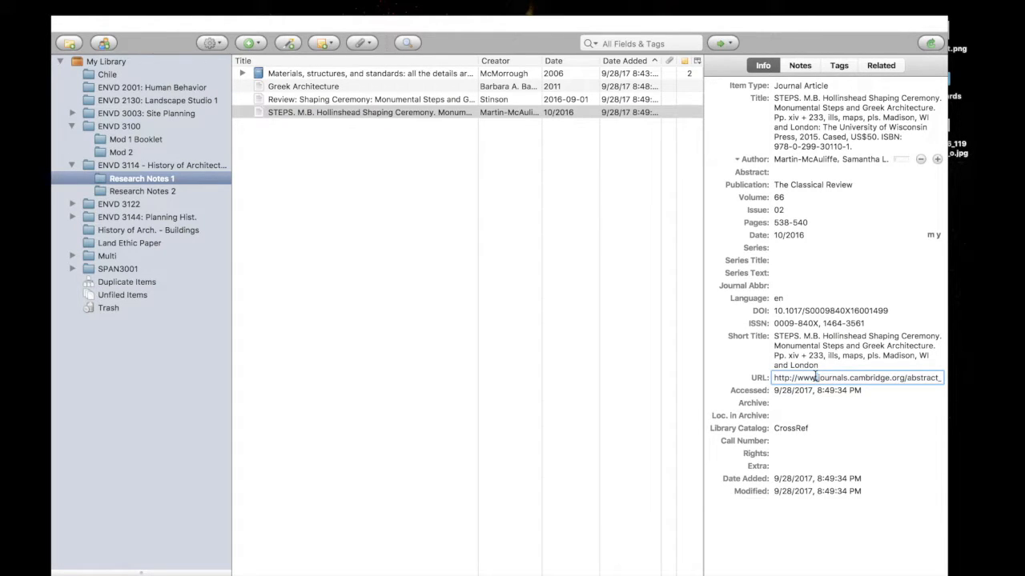
click(462, 356)
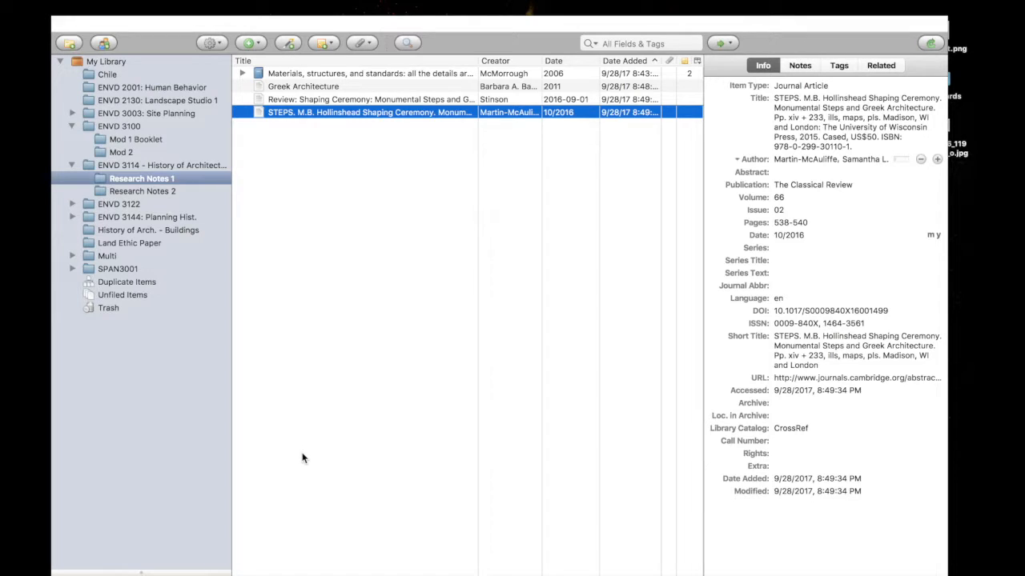
key(super+Tab)
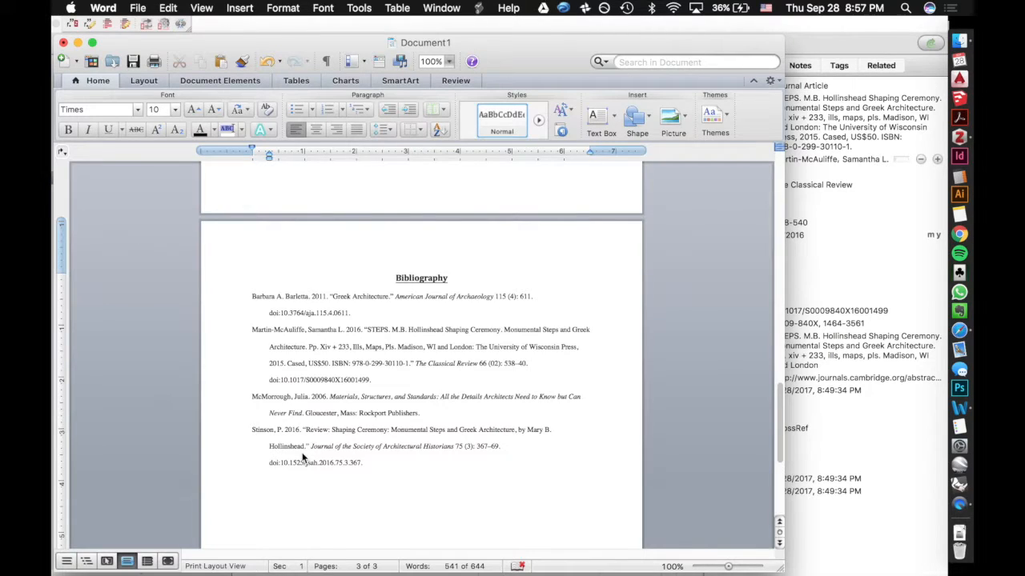
scroll(302, 458, up, 10)
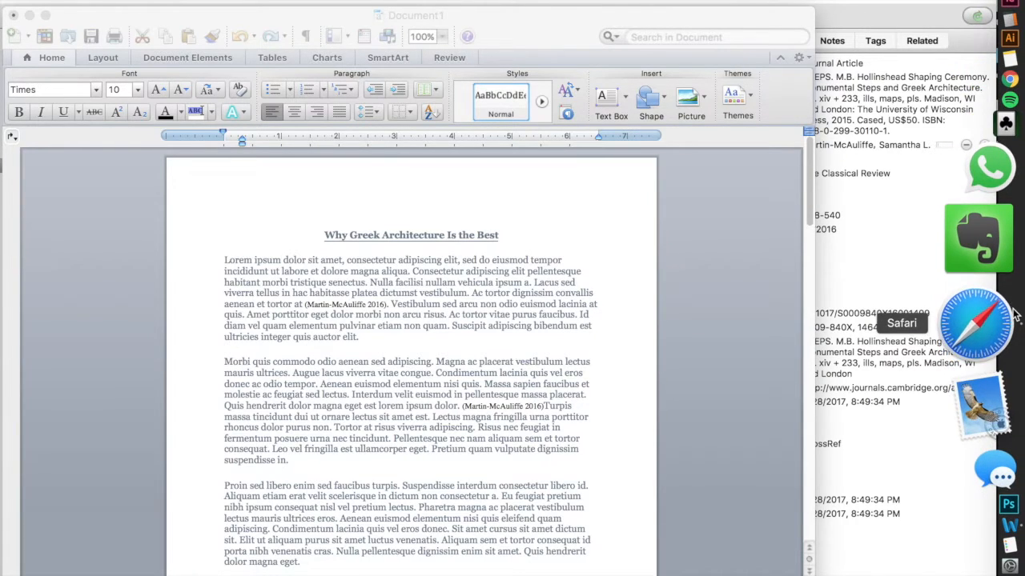
- Switch to Safari, load zotero.org and open its Downloads page for the Zotero app and browser connector
click(978, 352)
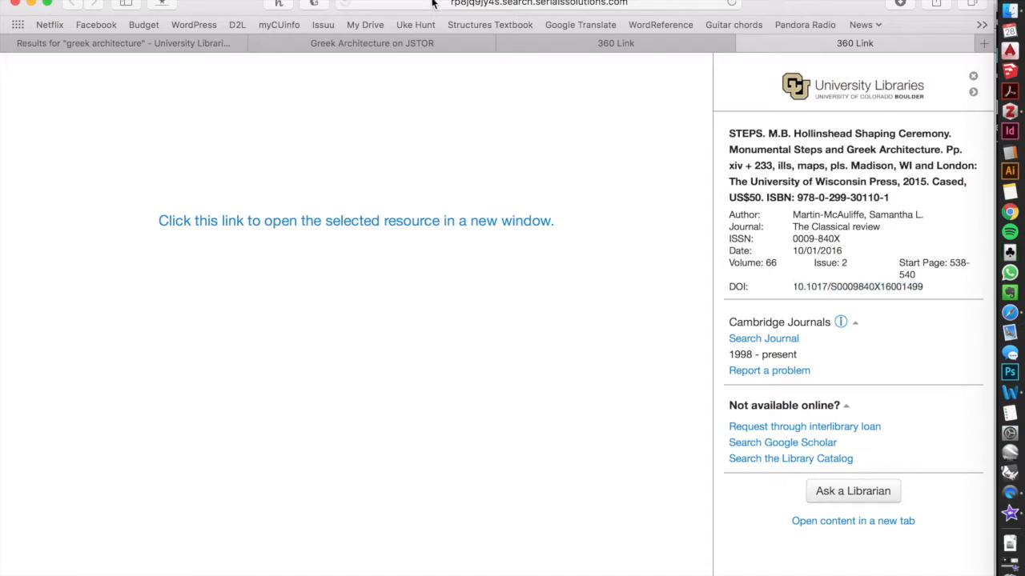
click(436, 4)
text(zotero.org)
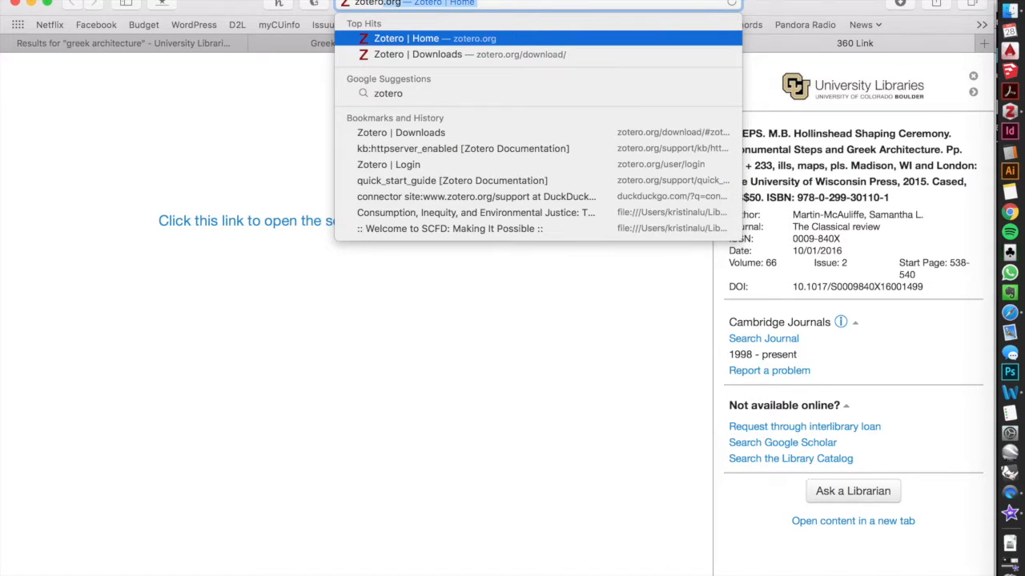
key(Return)
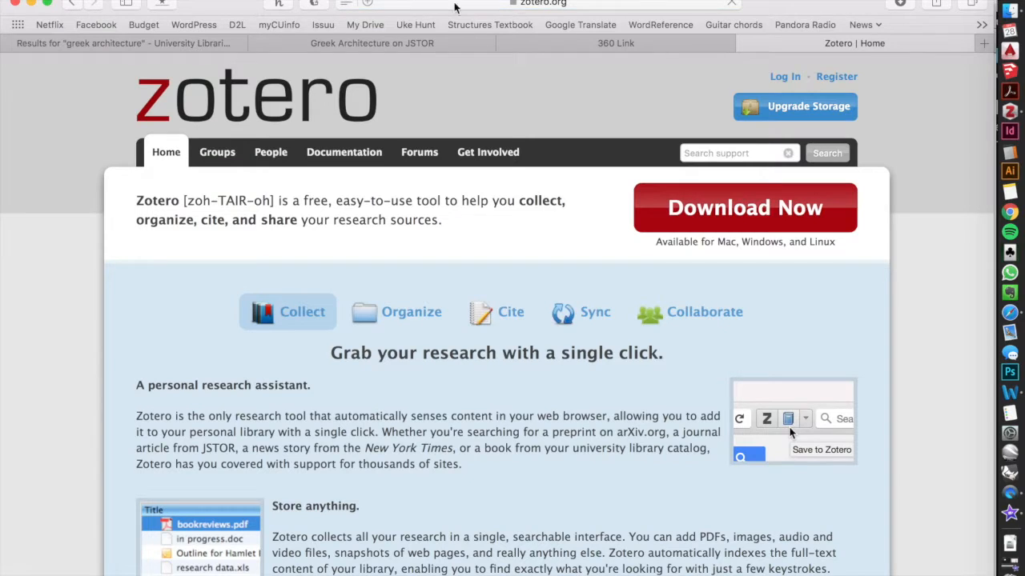
click(711, 220)
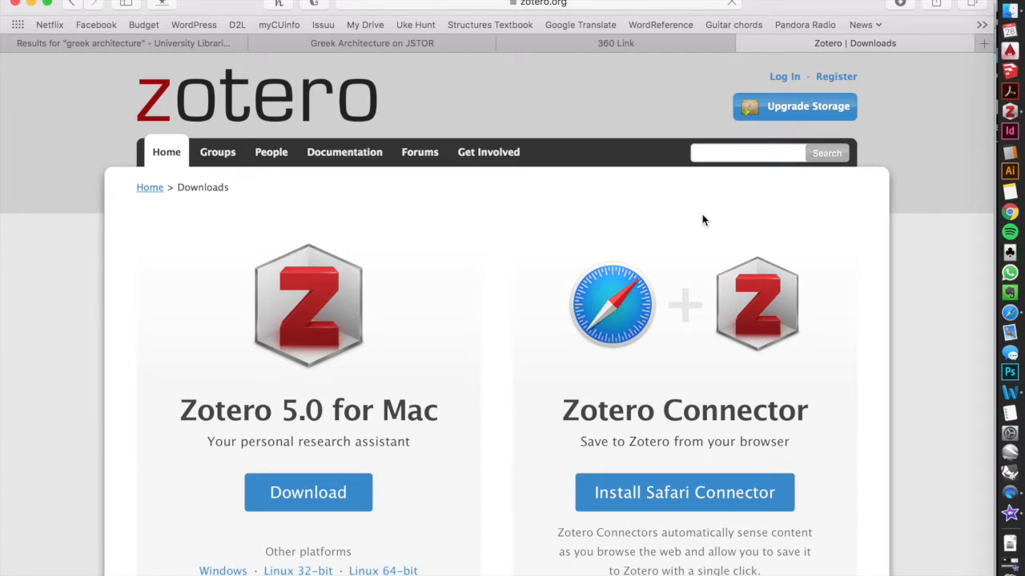
- Download the Zotero Connector for Safari, install it as a trusted extension and close the Extensions preferences
click(701, 507)
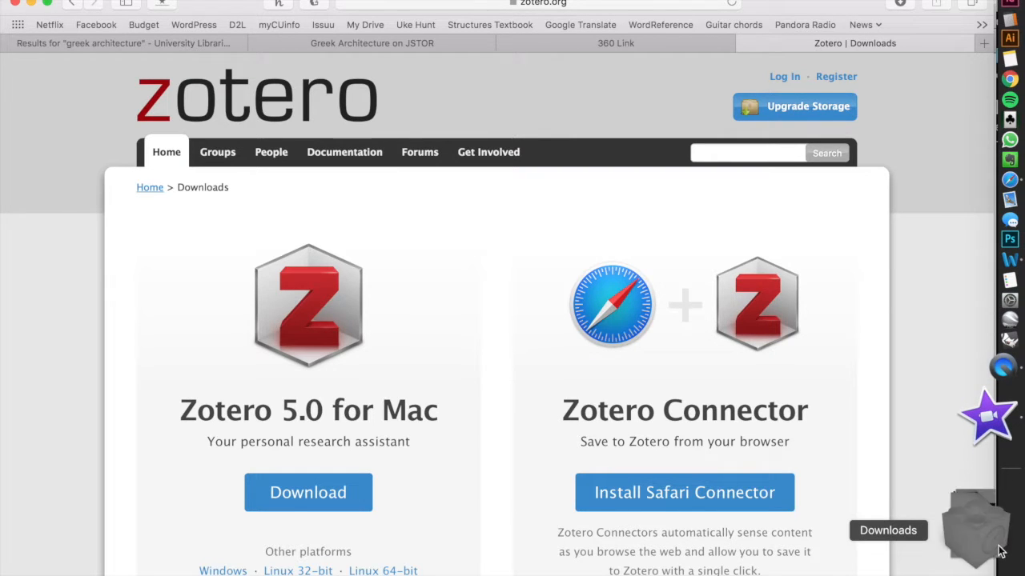
click(1000, 551)
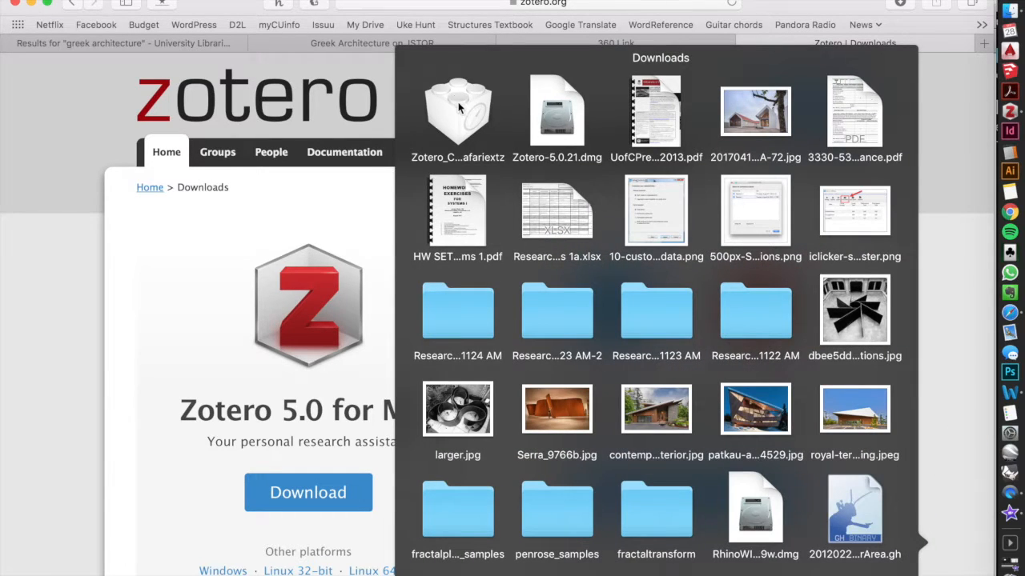
click(459, 107)
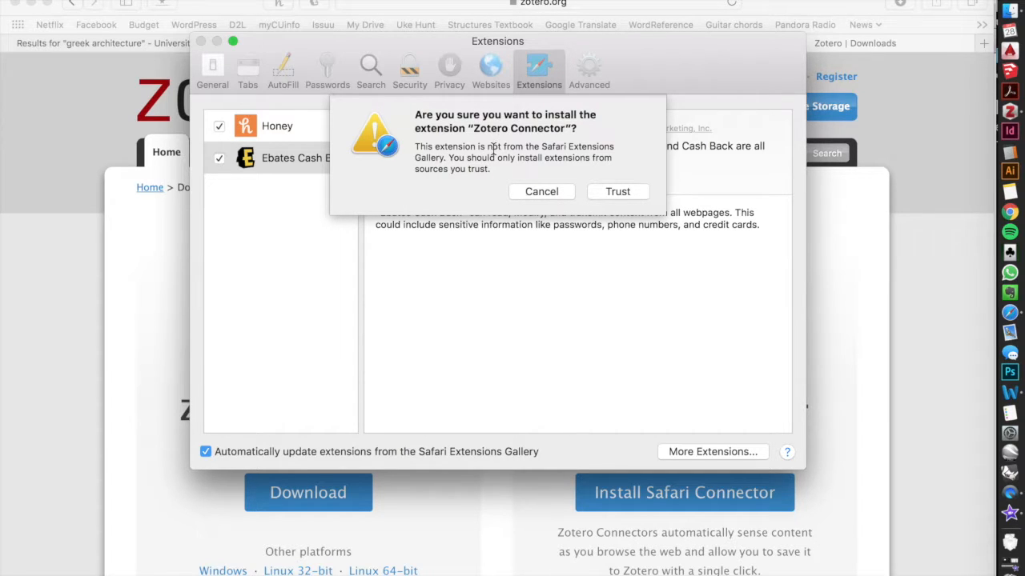
click(603, 185)
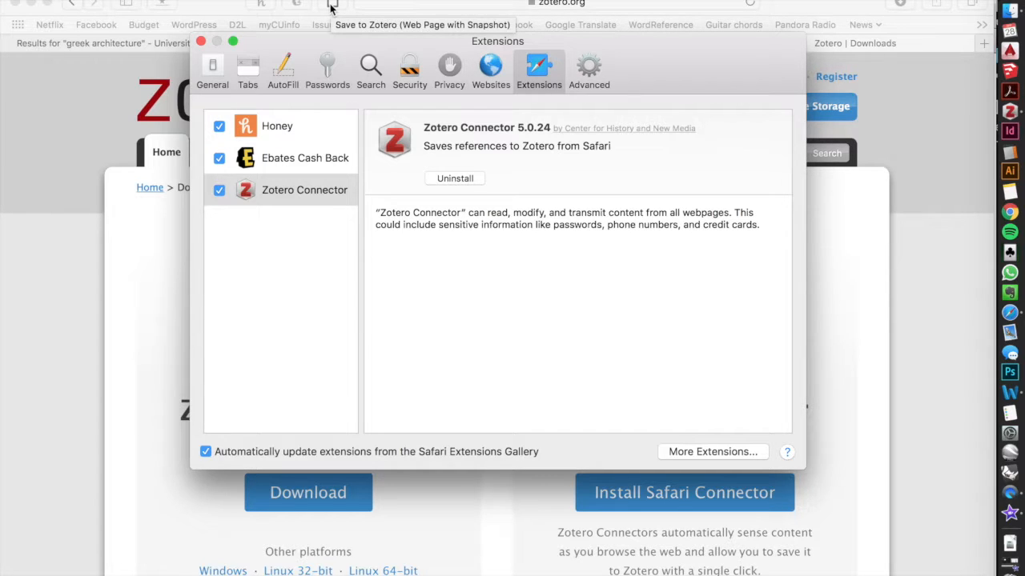
click(201, 41)
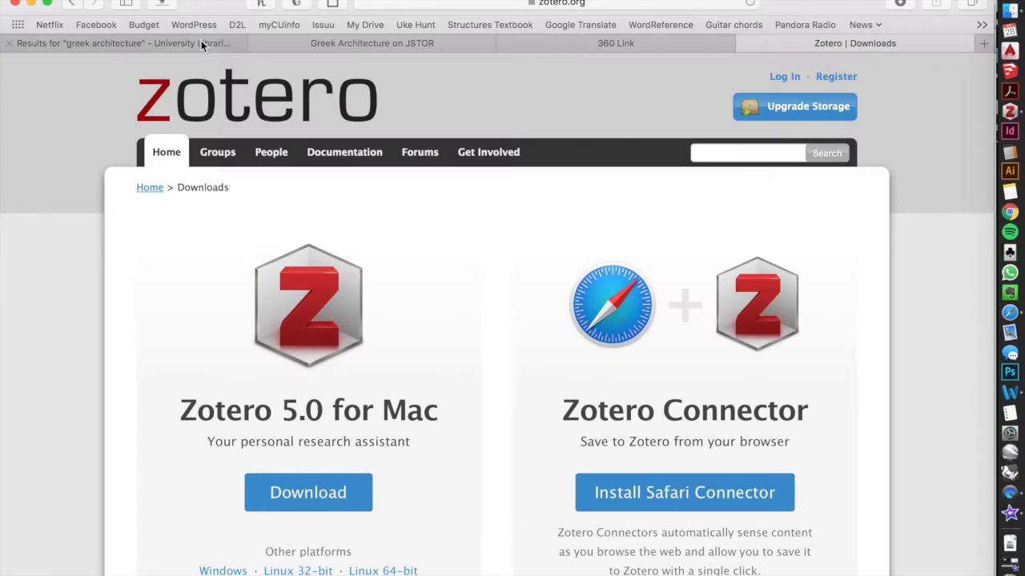
- Search Google for "greek architecture" in Safari
click(653, 4)
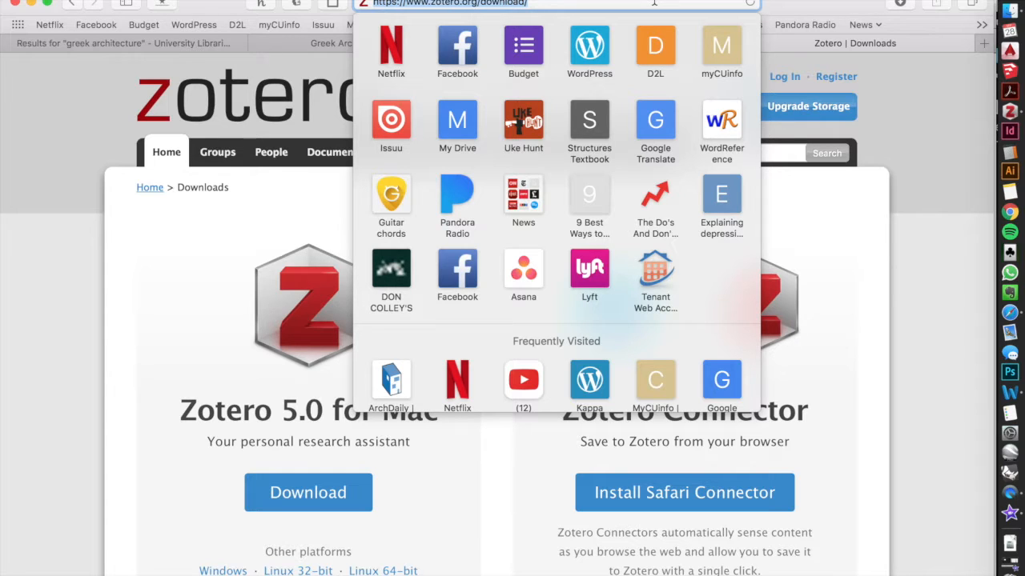
key(BackSpace)
text(greek ar)
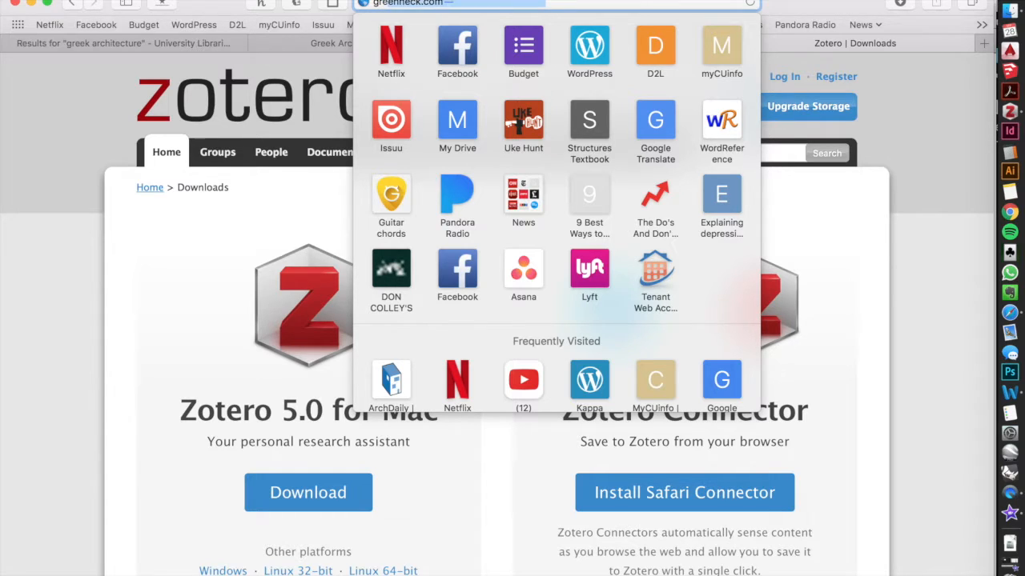
text(chitecture)
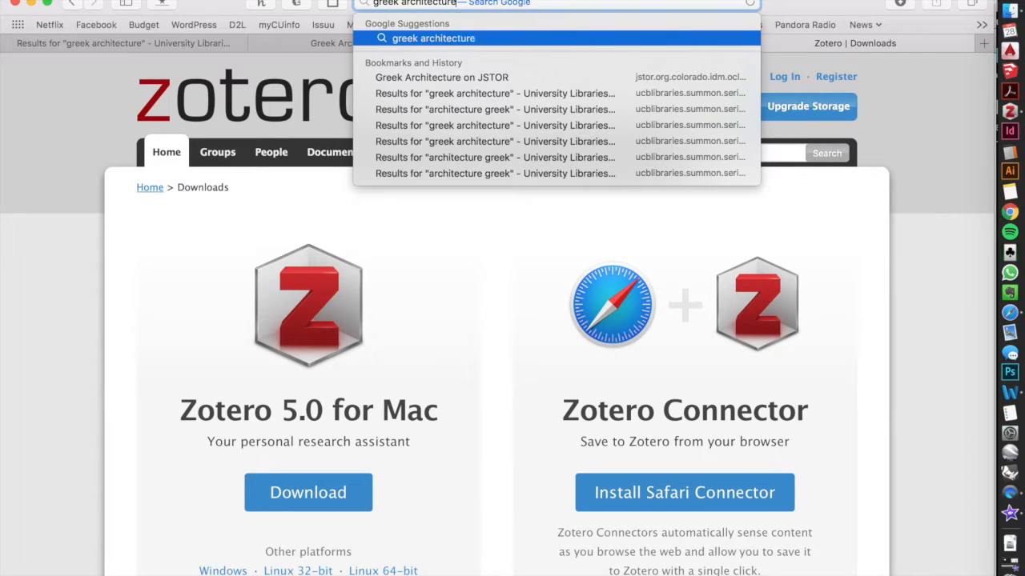
key(Return)
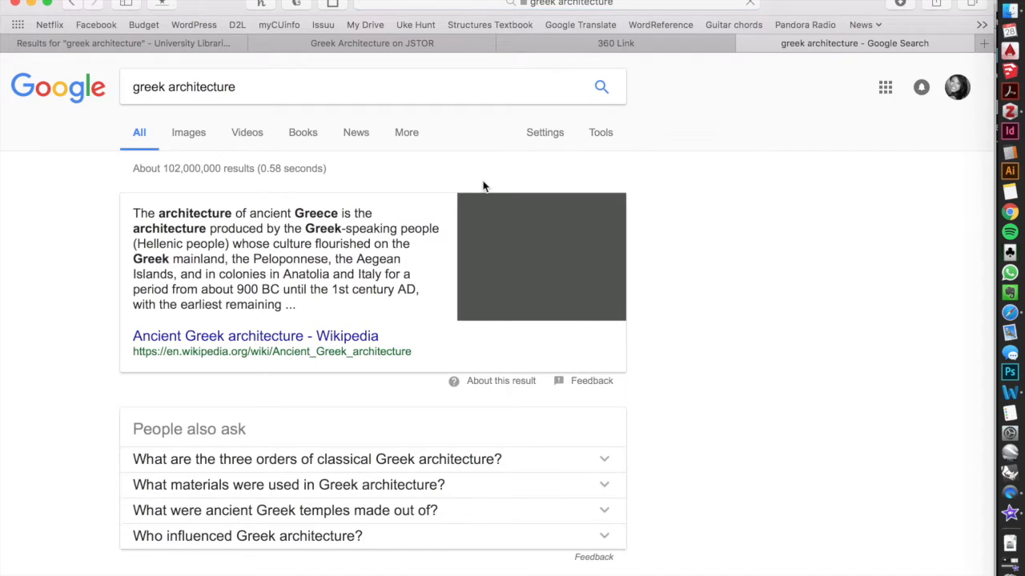
- Open the Ancient History Encyclopedia result on Greek Architecture and skim the article
scroll(296, 440, down, 6)
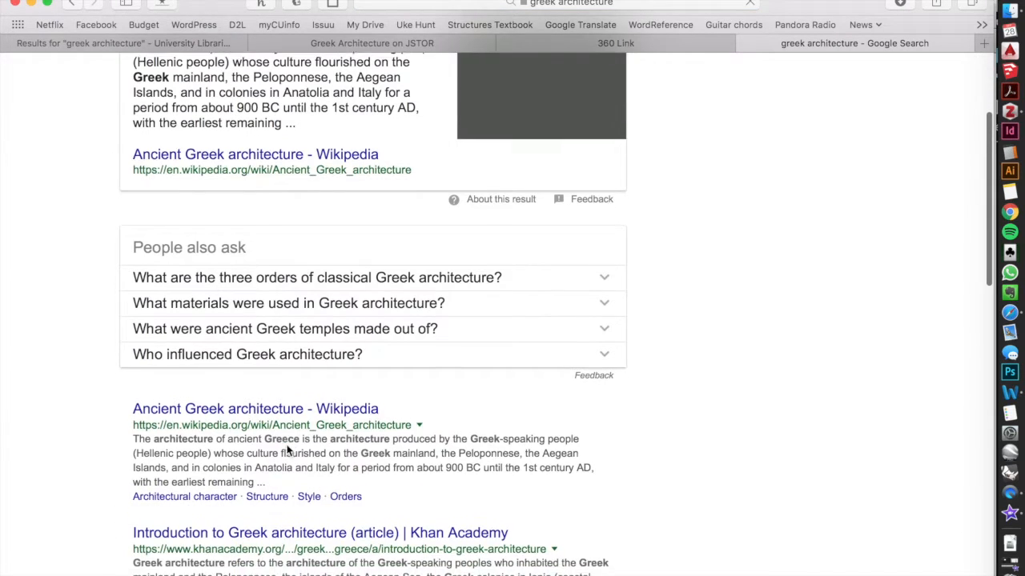
scroll(287, 444, down, 4)
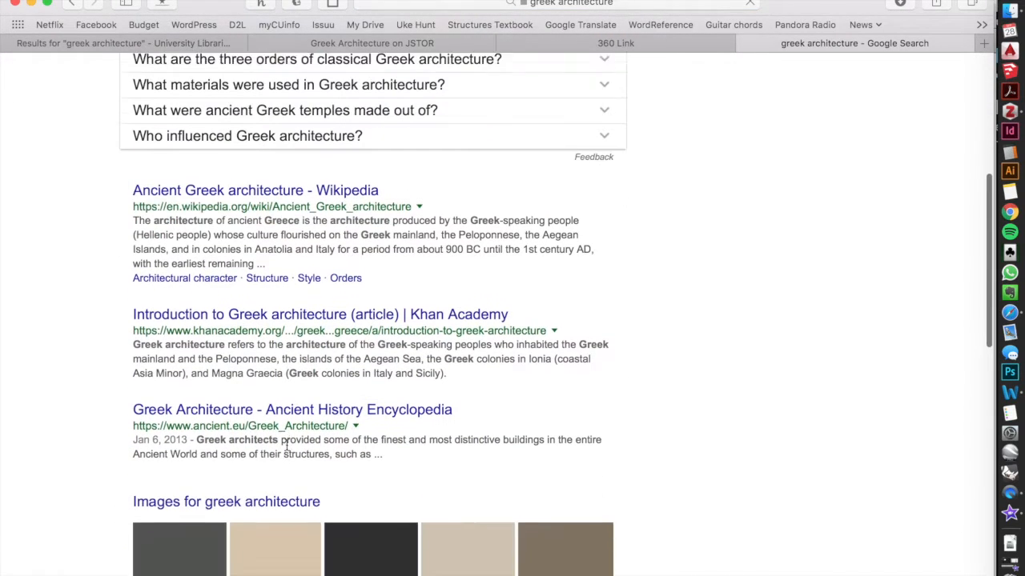
scroll(288, 443, down, 6)
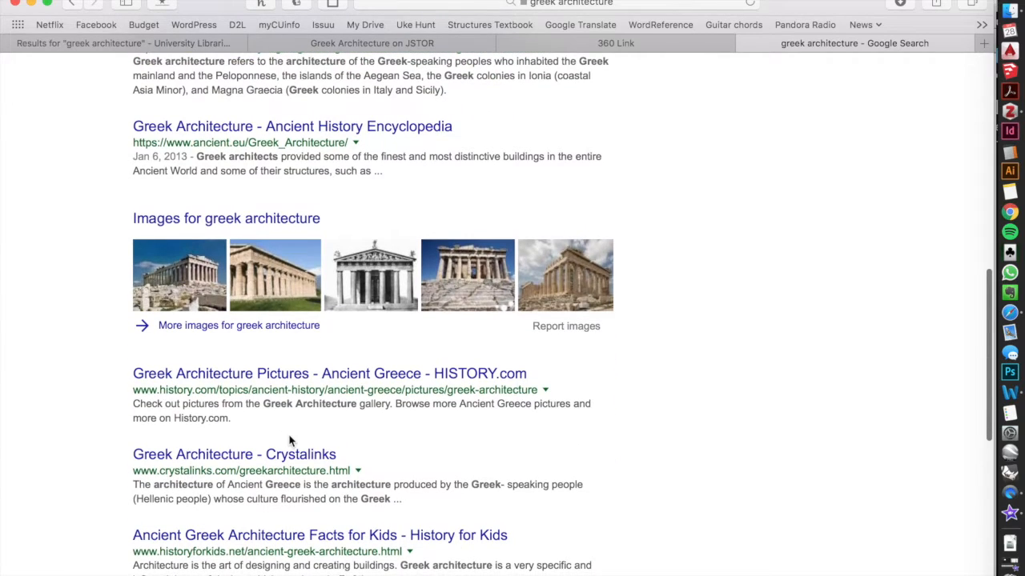
scroll(290, 441, down, 3)
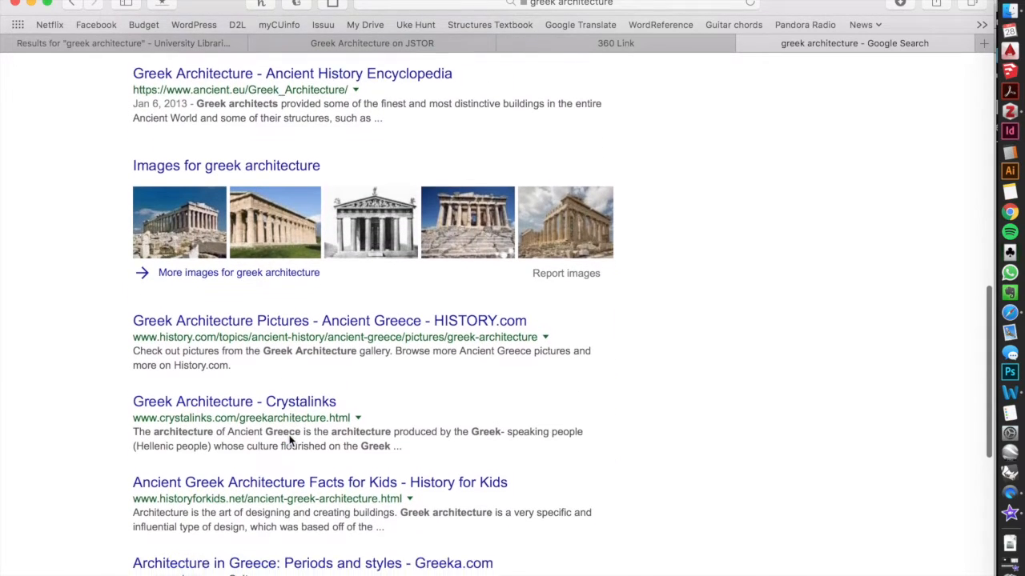
scroll(290, 440, down, 5)
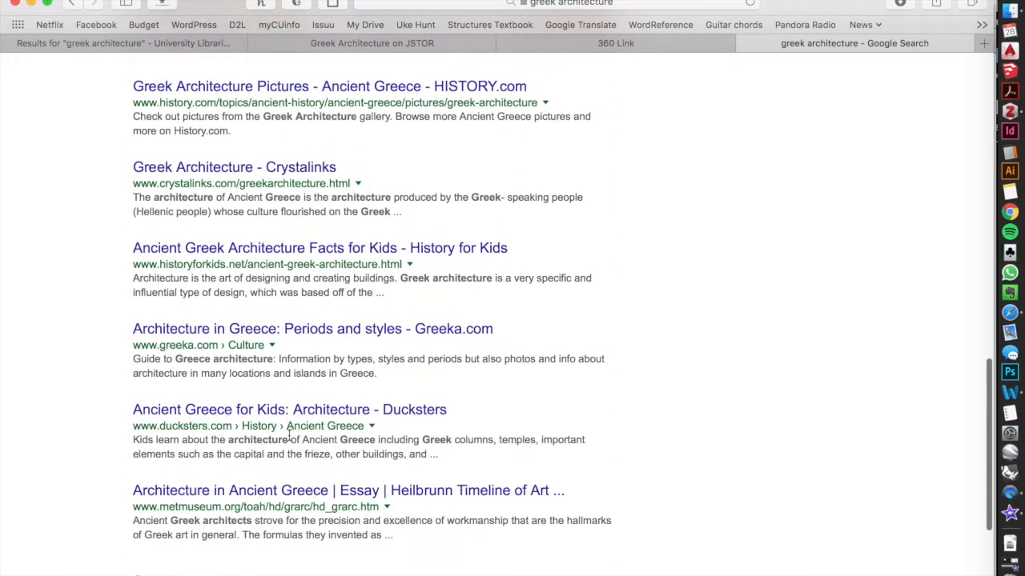
scroll(290, 436, up, 12)
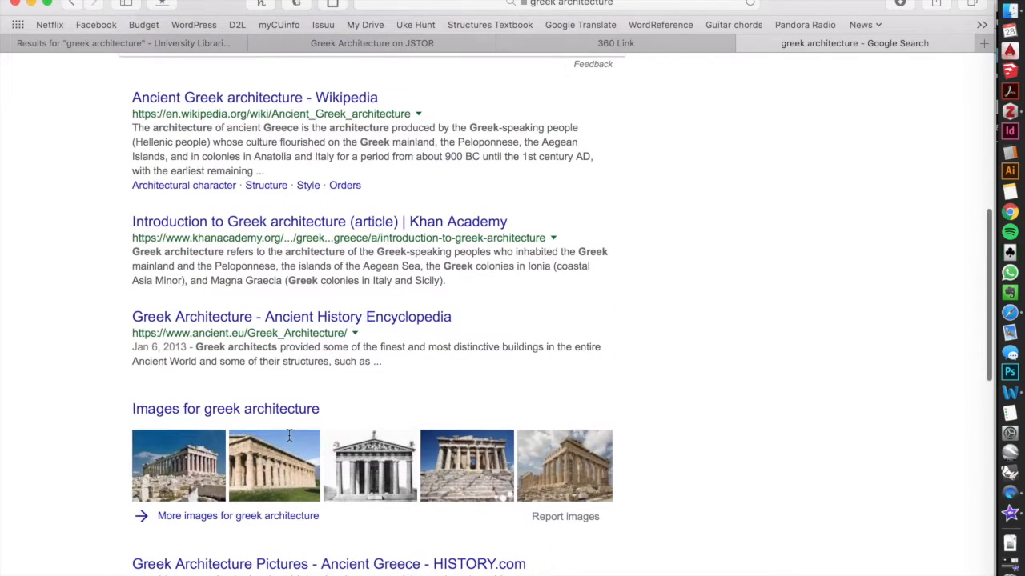
click(302, 325)
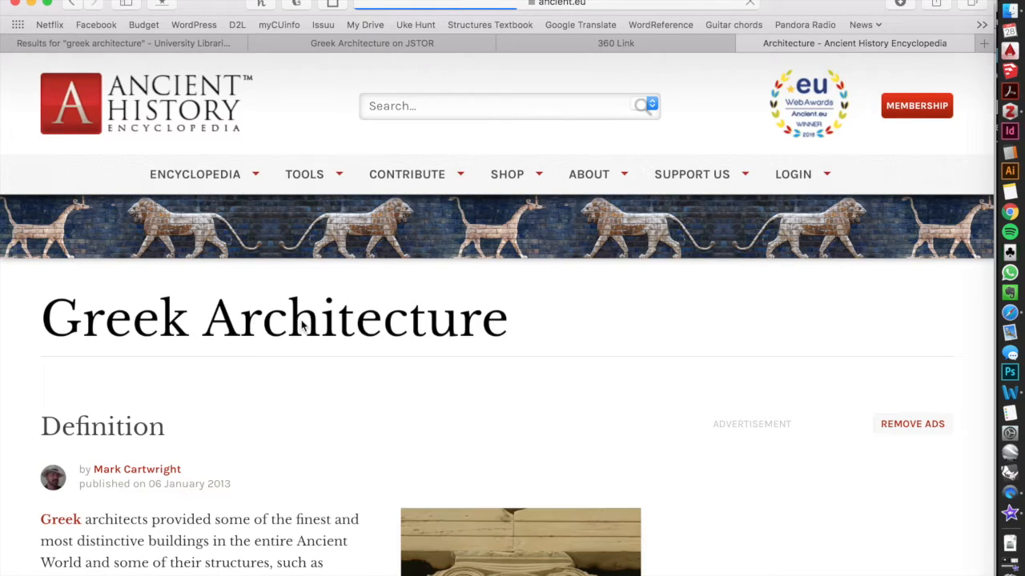
scroll(290, 480, down, 1)
scroll(291, 480, down, 10)
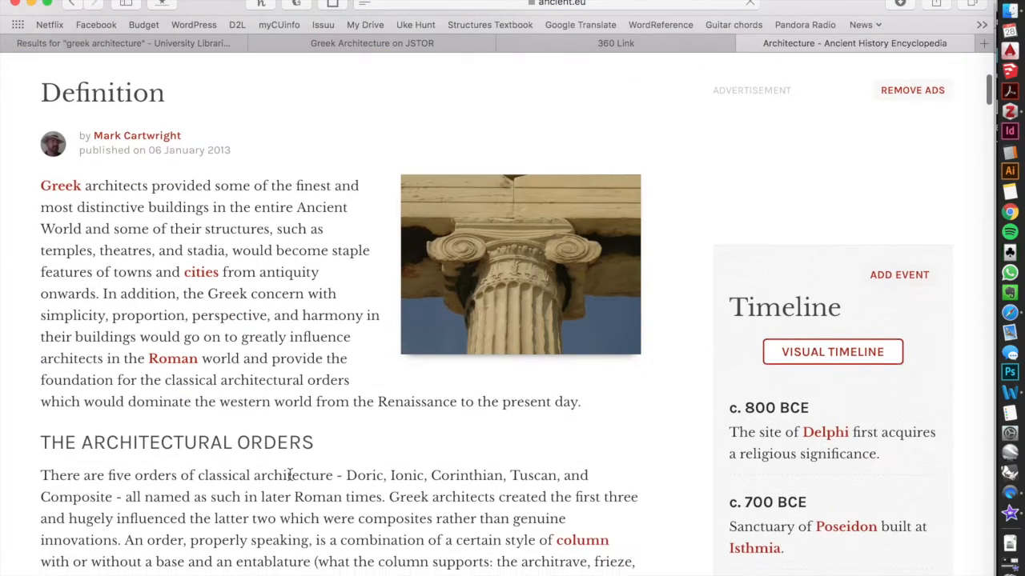
scroll(290, 476, down, 3)
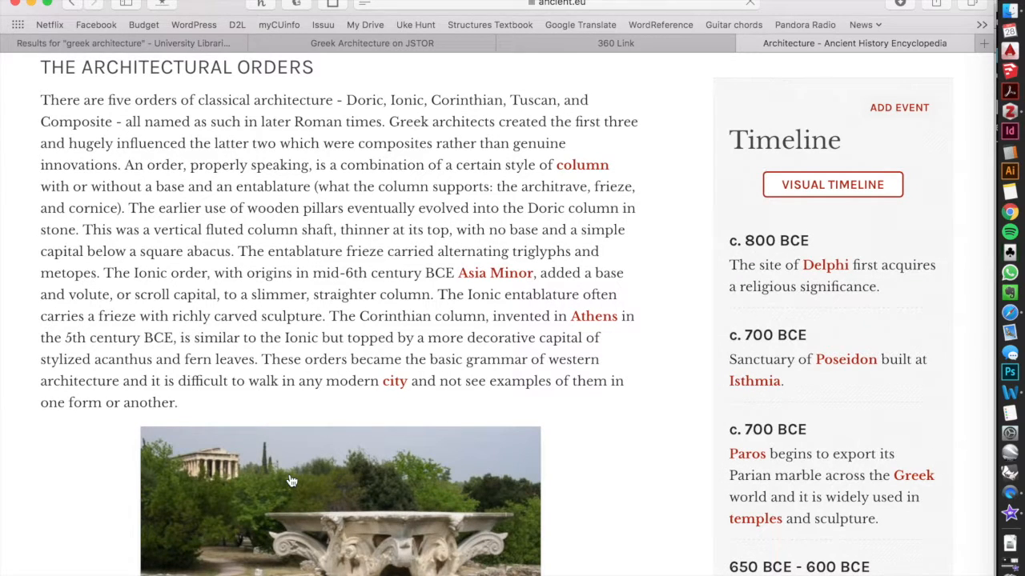
scroll(291, 480, up, 12)
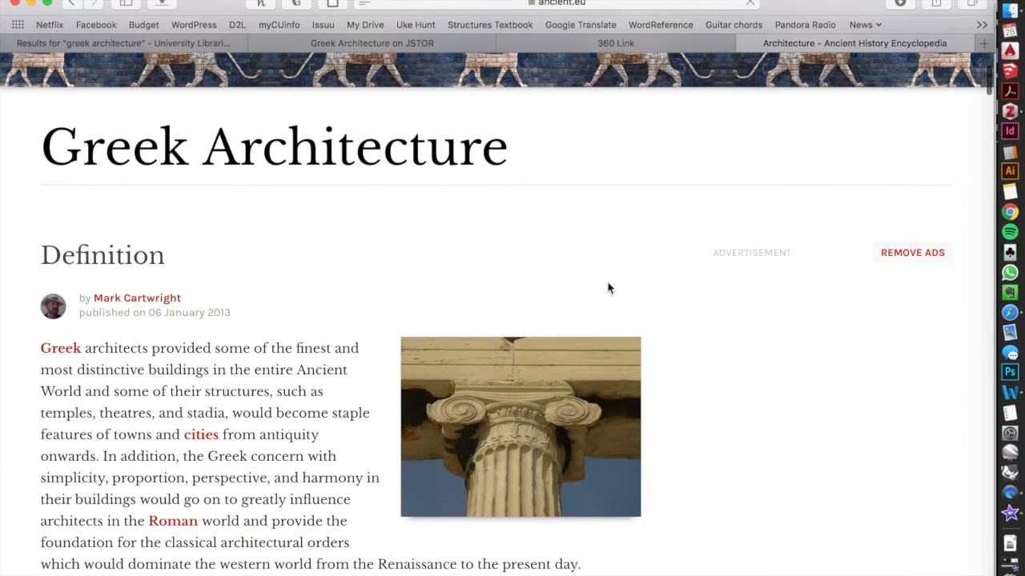
- Make Research Notes 1 the active collection in Zotero, and save the Greek Architecture web page from Safari into it
click(983, 108)
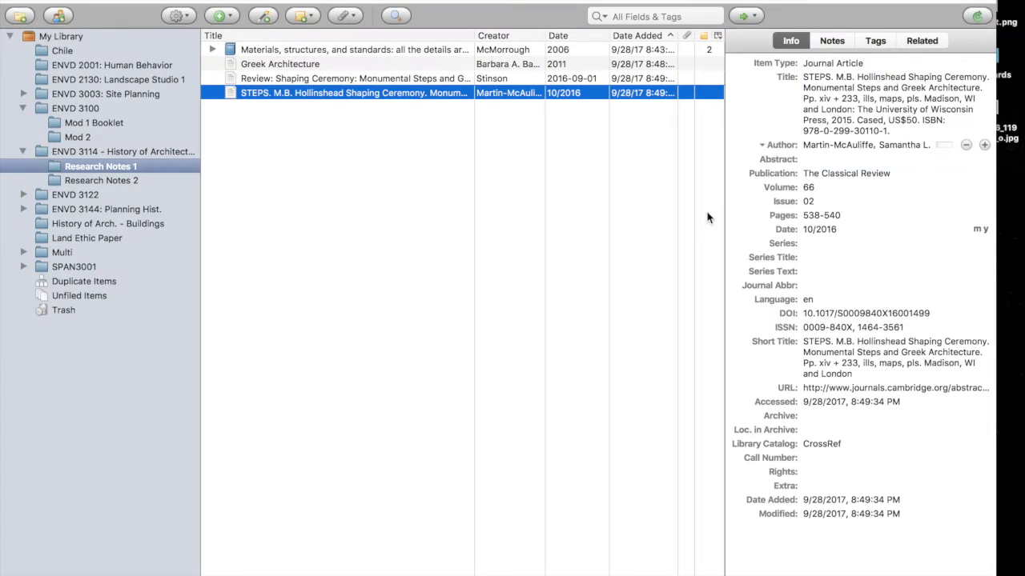
click(119, 167)
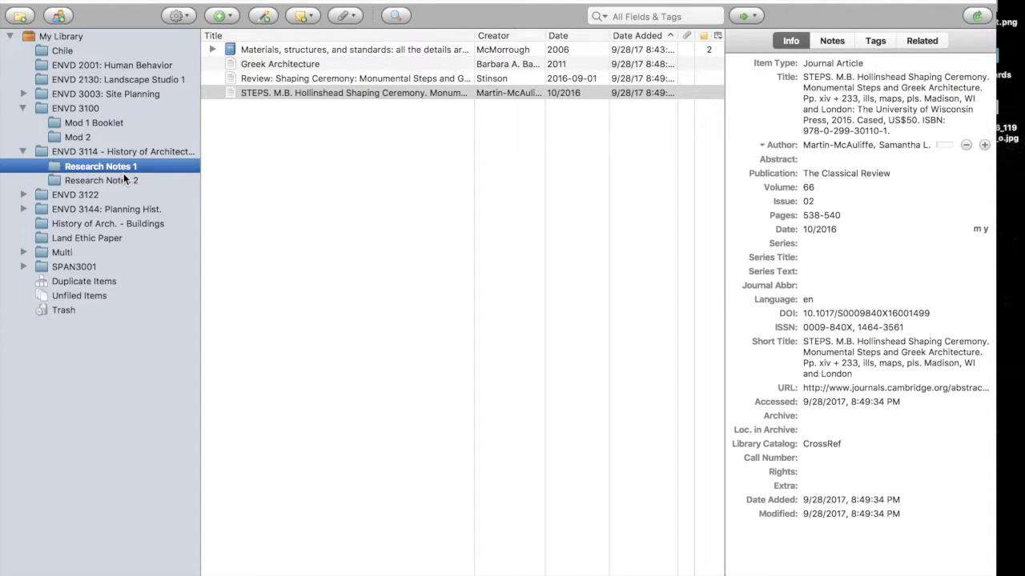
click(92, 267)
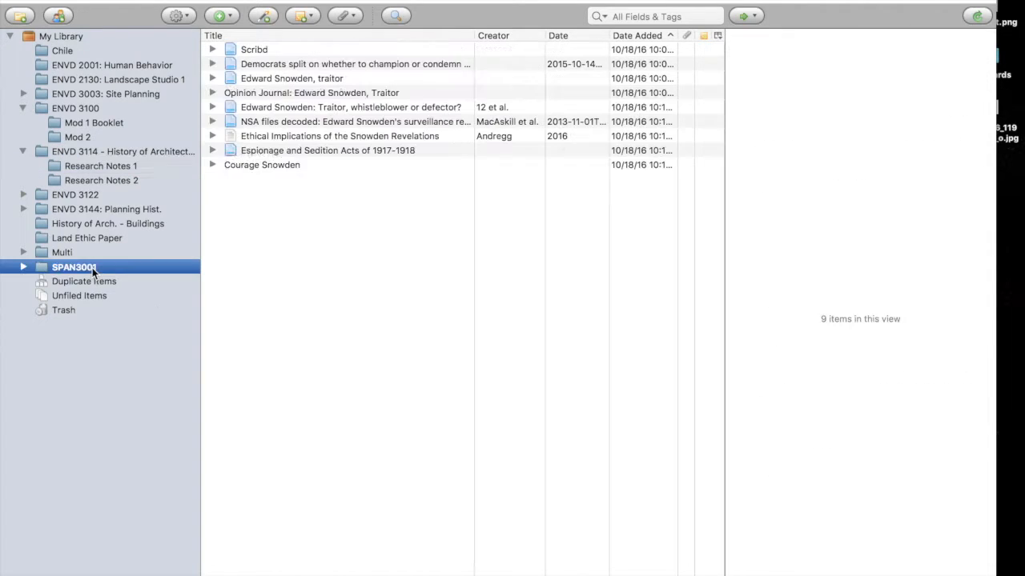
click(117, 167)
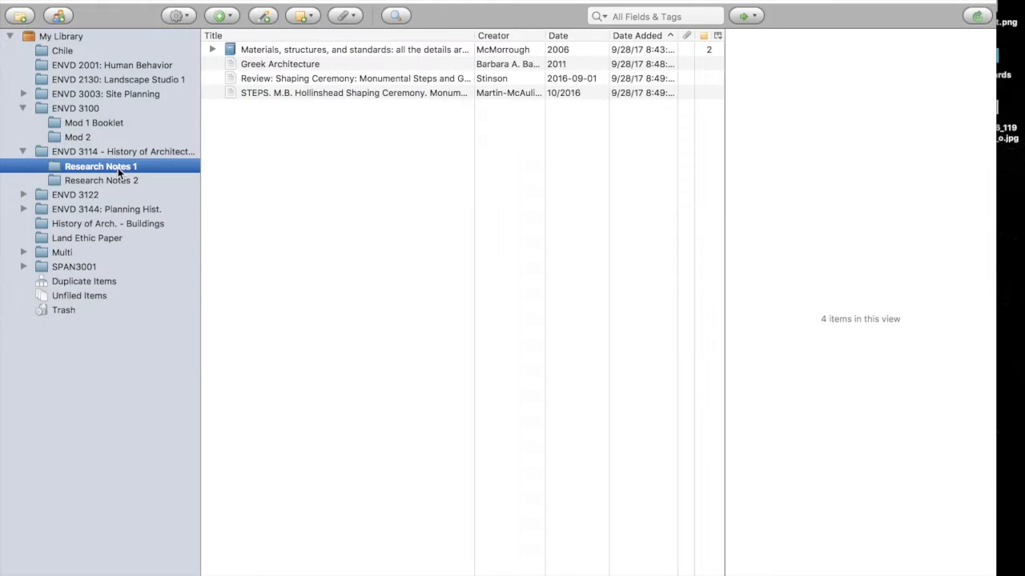
key(super+Tab)
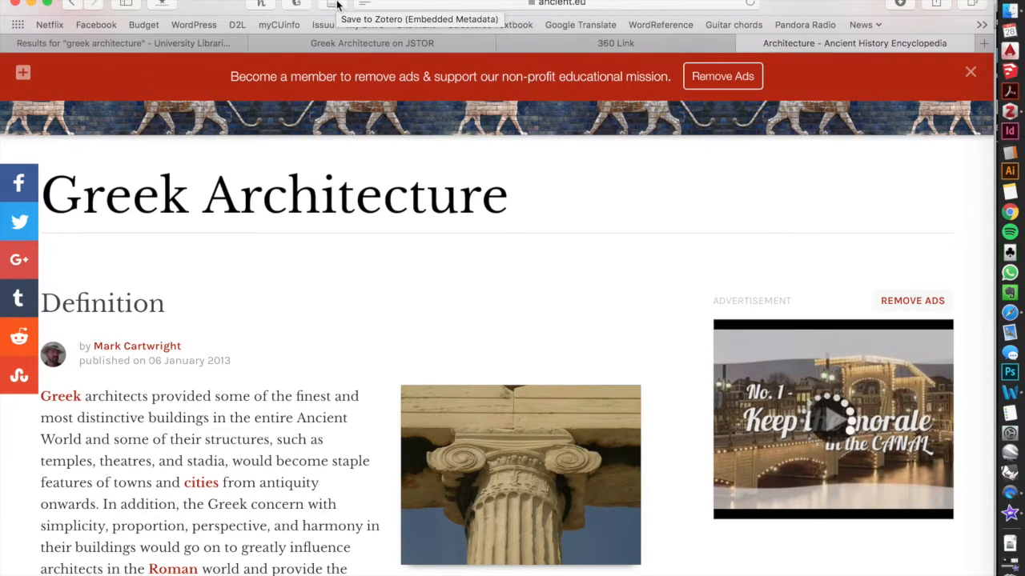
click(336, 7)
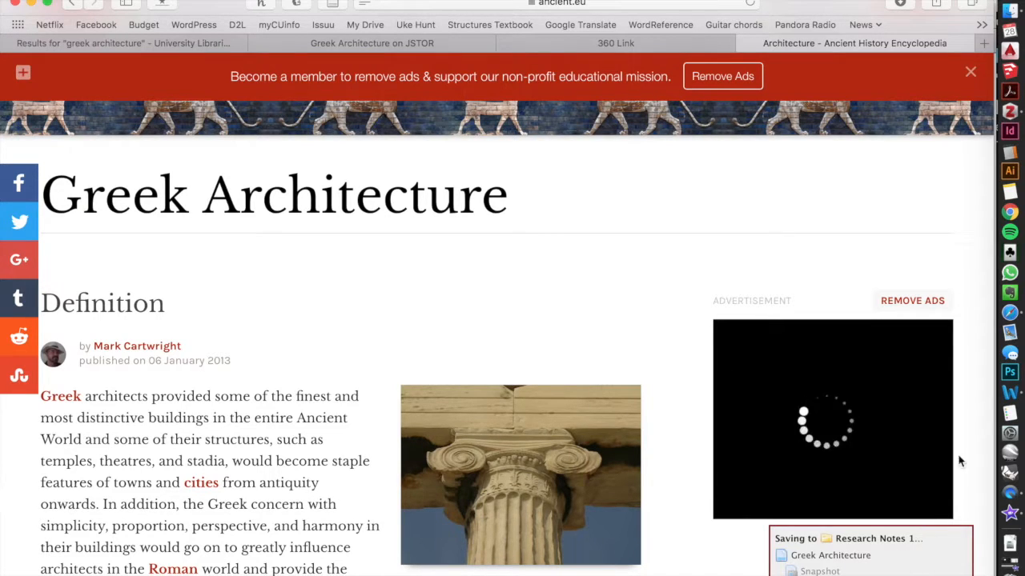
- Switch to Zotero and compare the saved Greek Architecture item's details with the author and publication date on the Safari page
click(1007, 111)
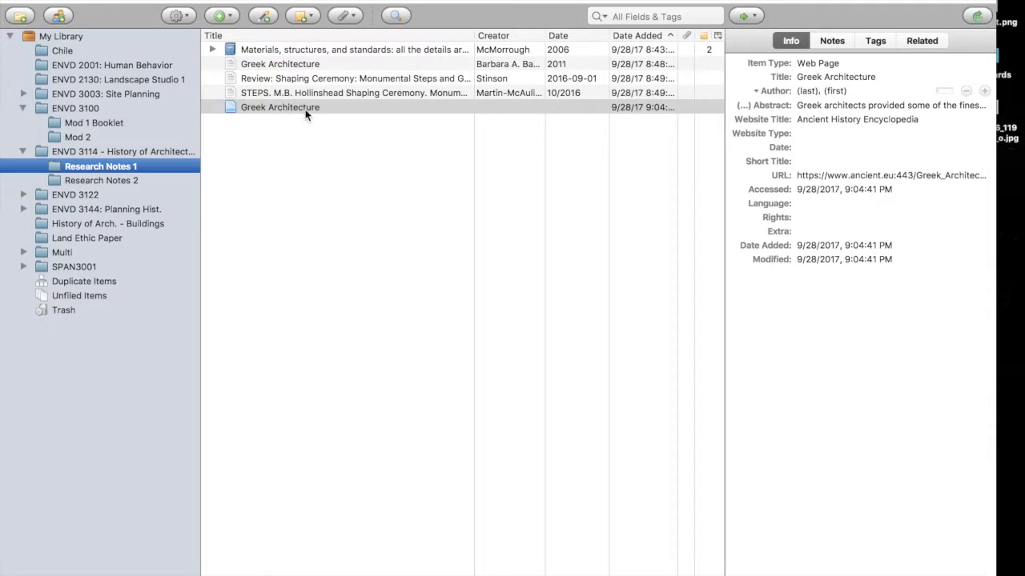
click(838, 123)
click(466, 151)
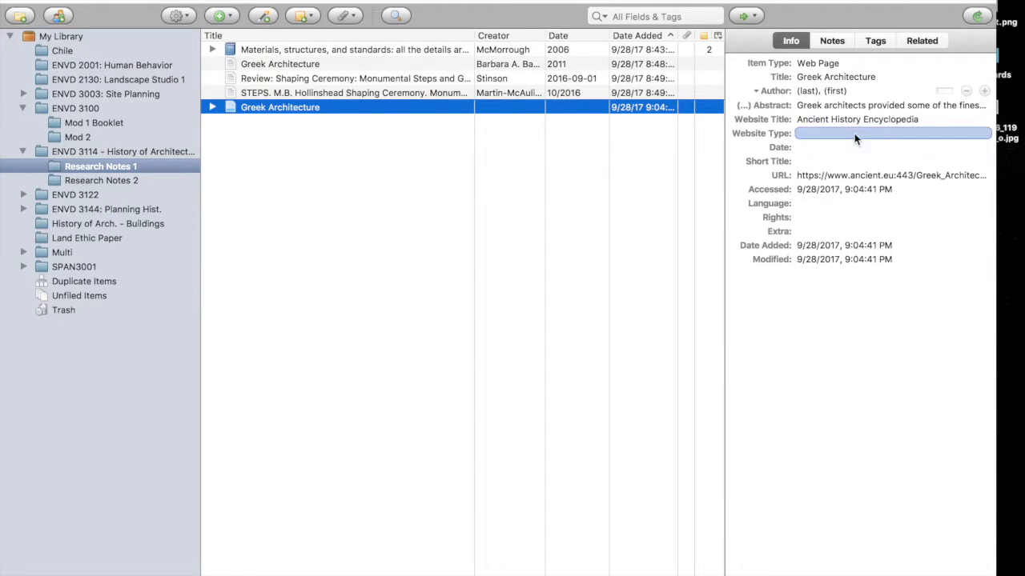
key(super+Tab)
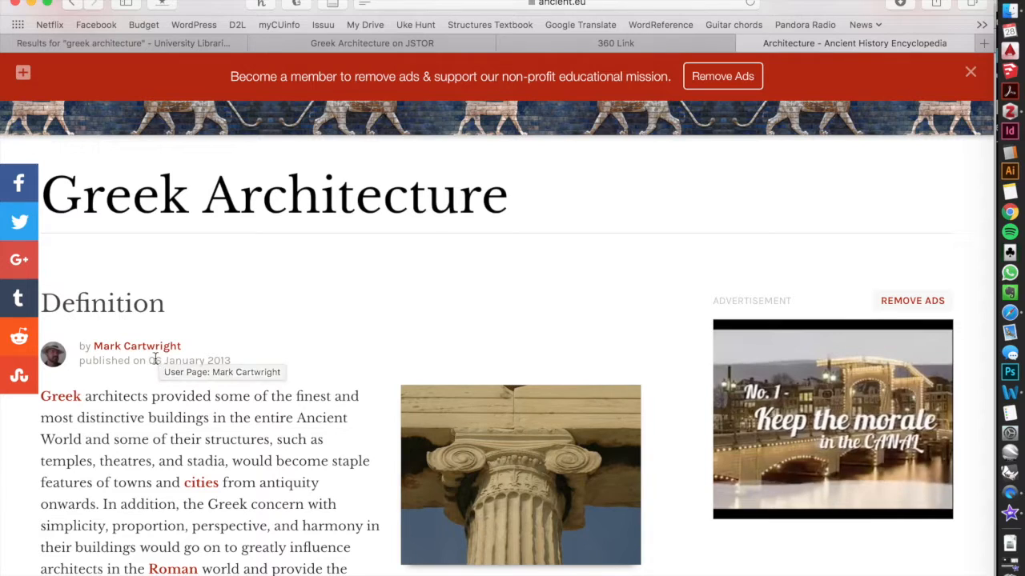
key(super+Tab)
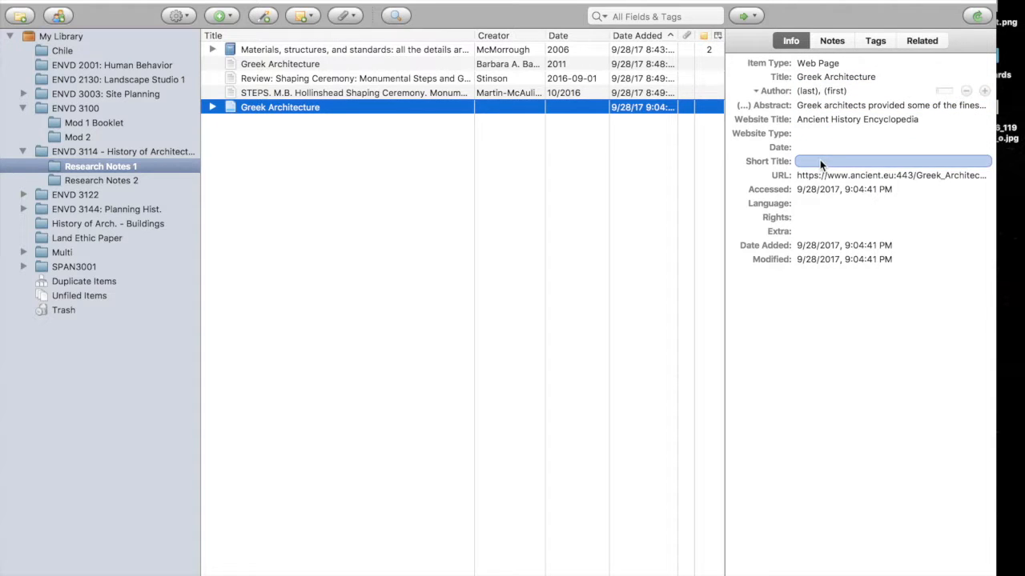
key(super+Tab)
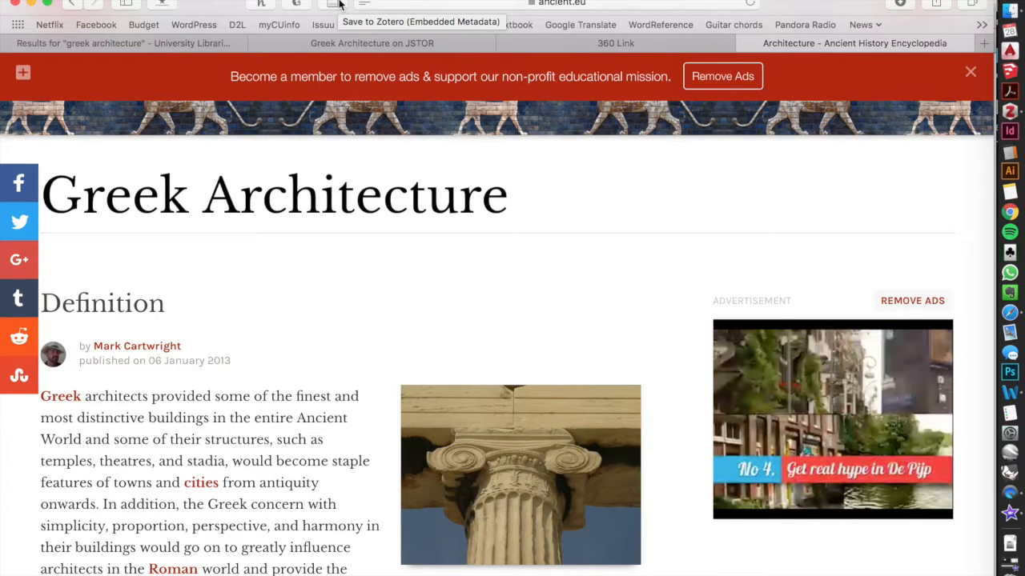
key(super+Tab)
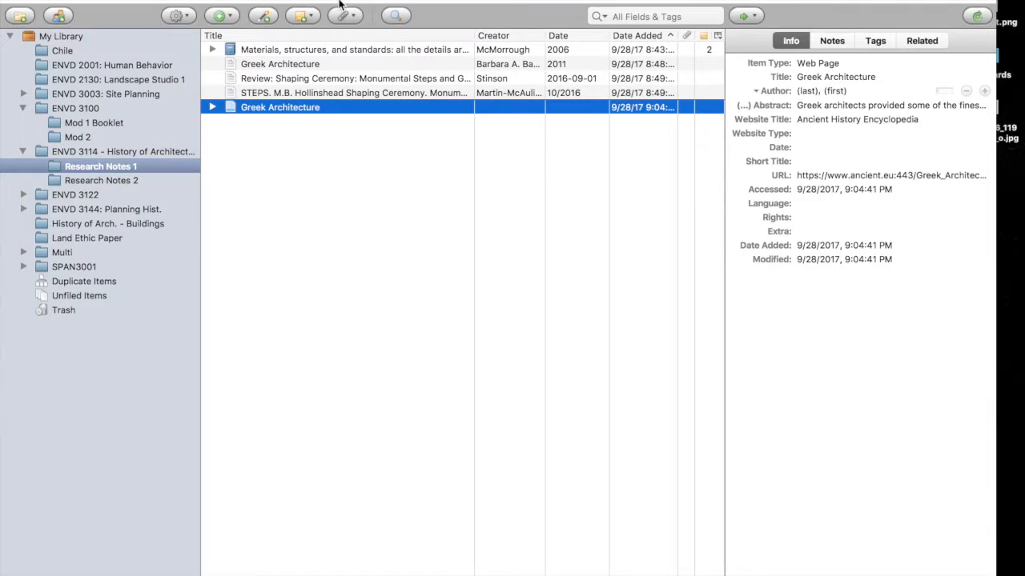